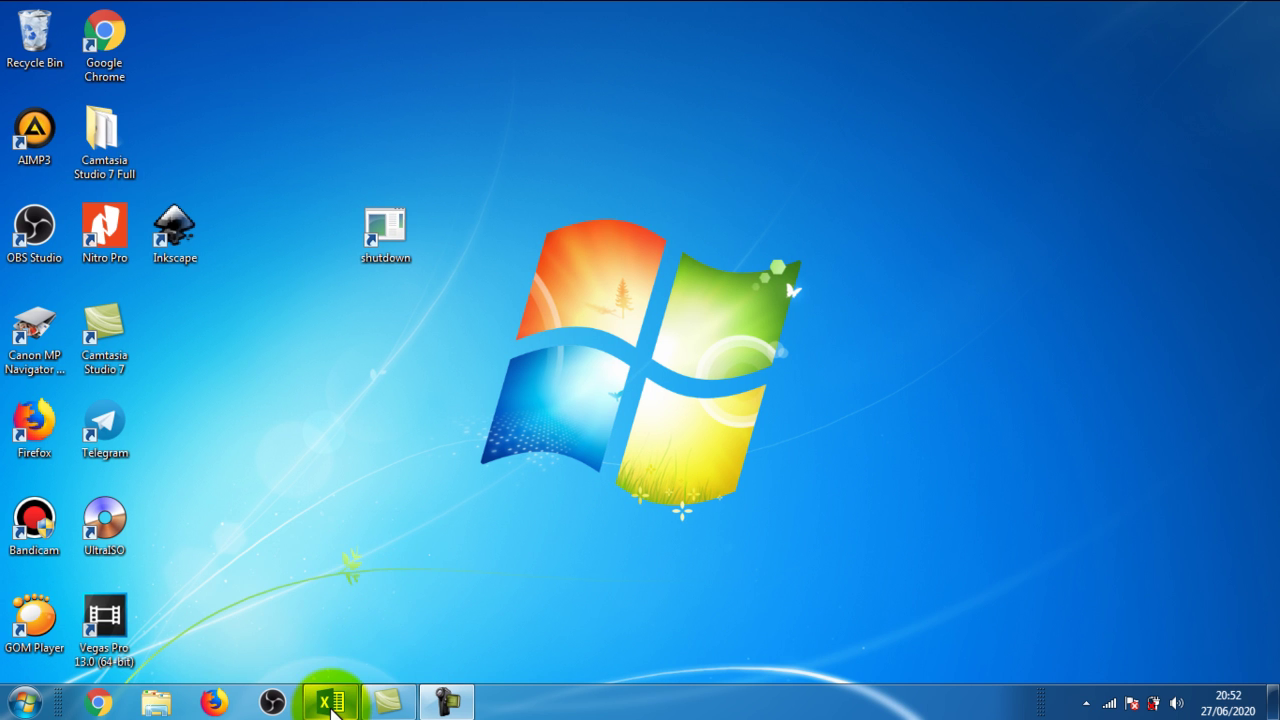
# Switch to the open Book1 workbook in Excel and show the empty Sheet2.
pyautogui.moveTo(333, 708)
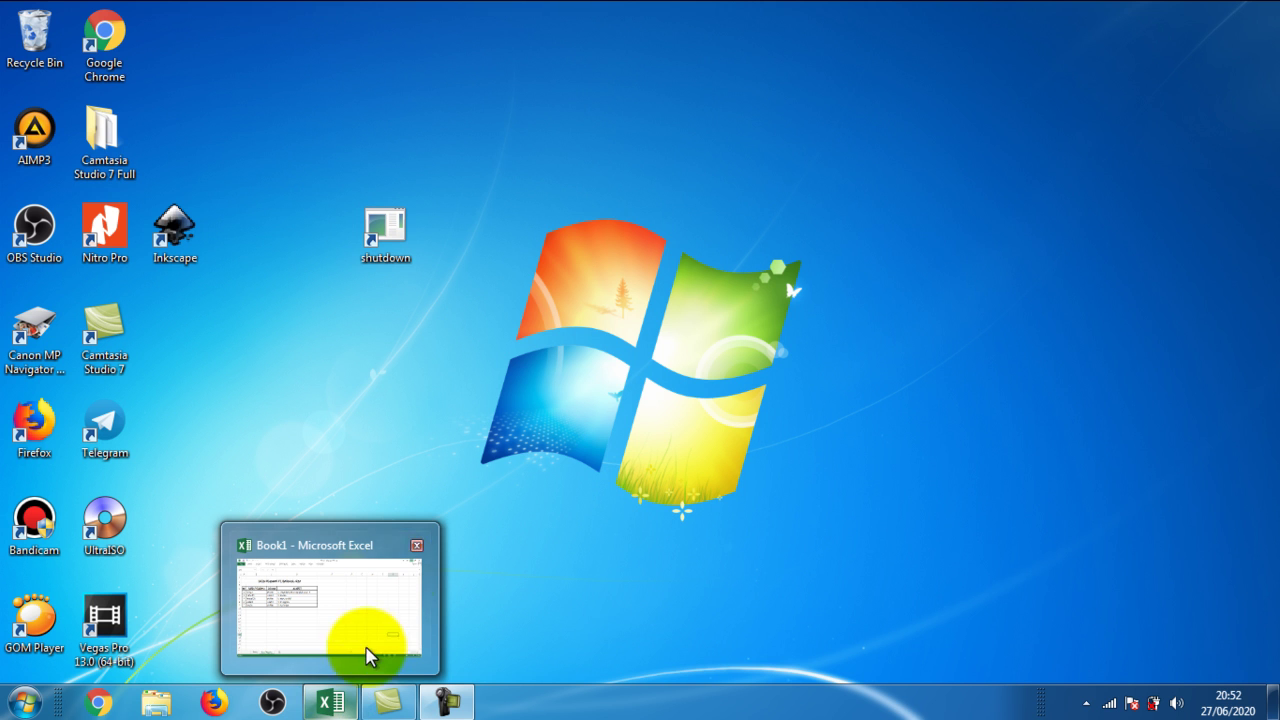
pyautogui.click(333, 706)
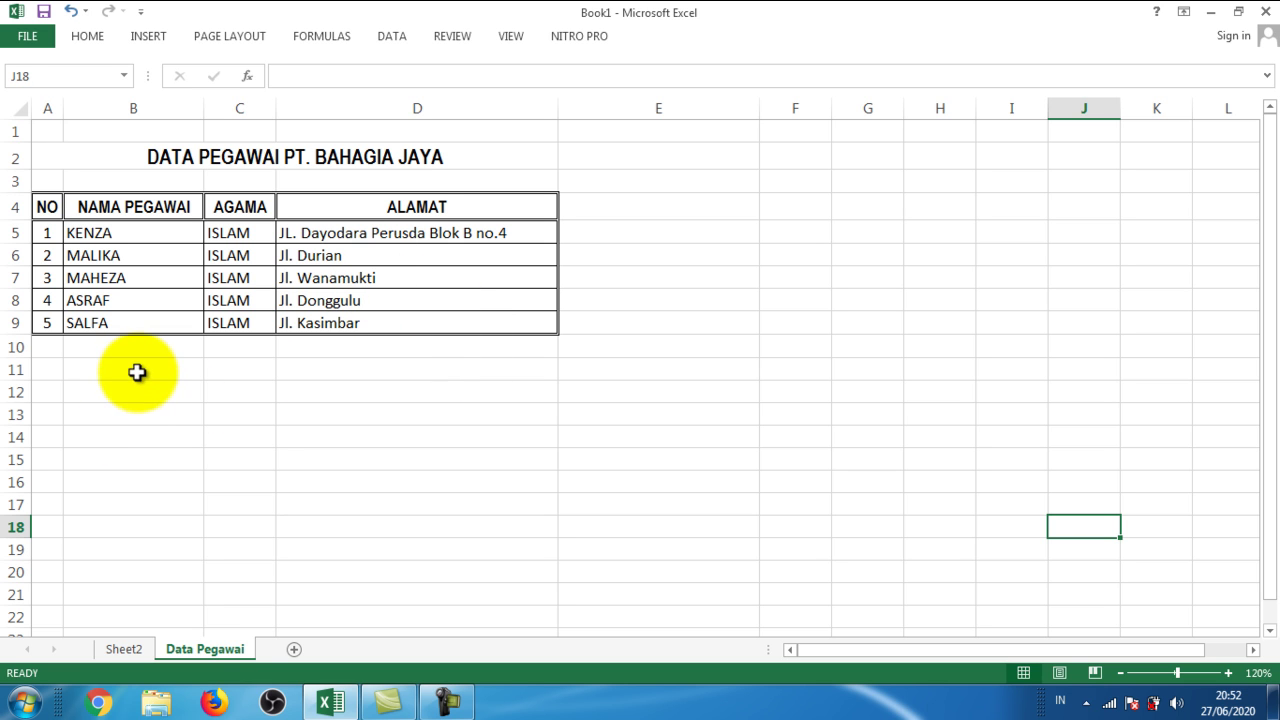
pyautogui.click(51, 392)
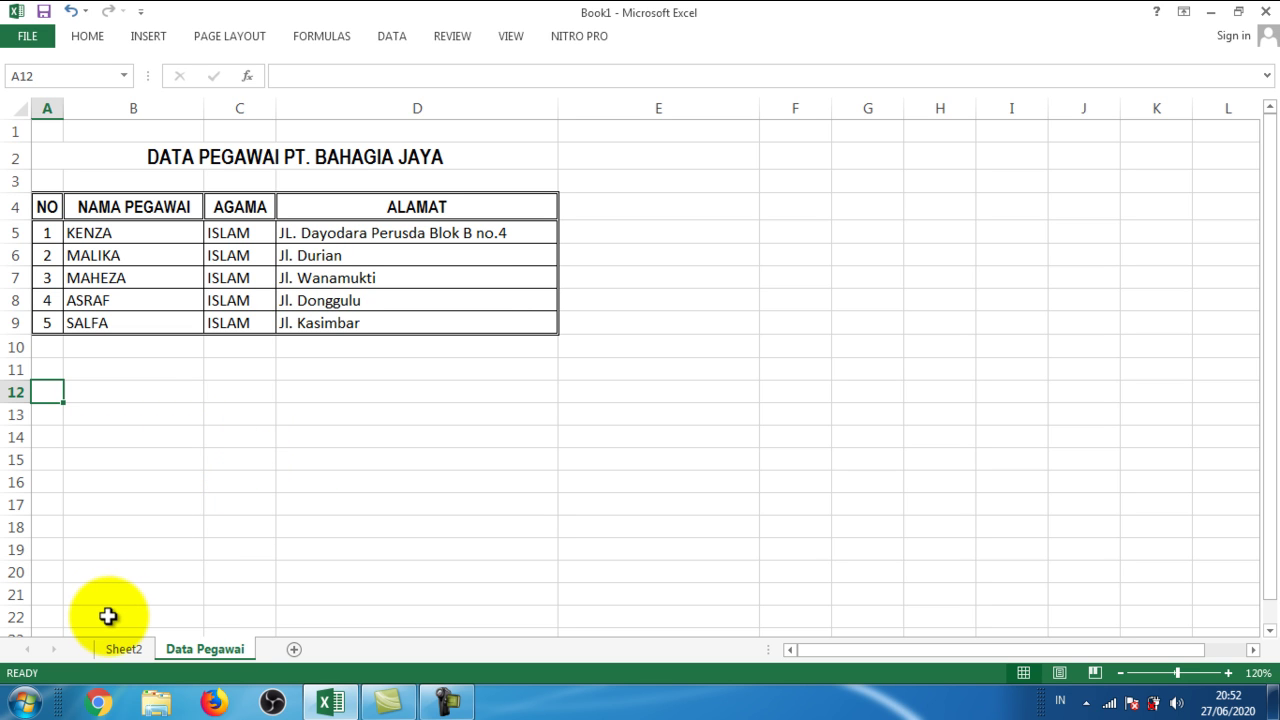
pyautogui.click(126, 649)
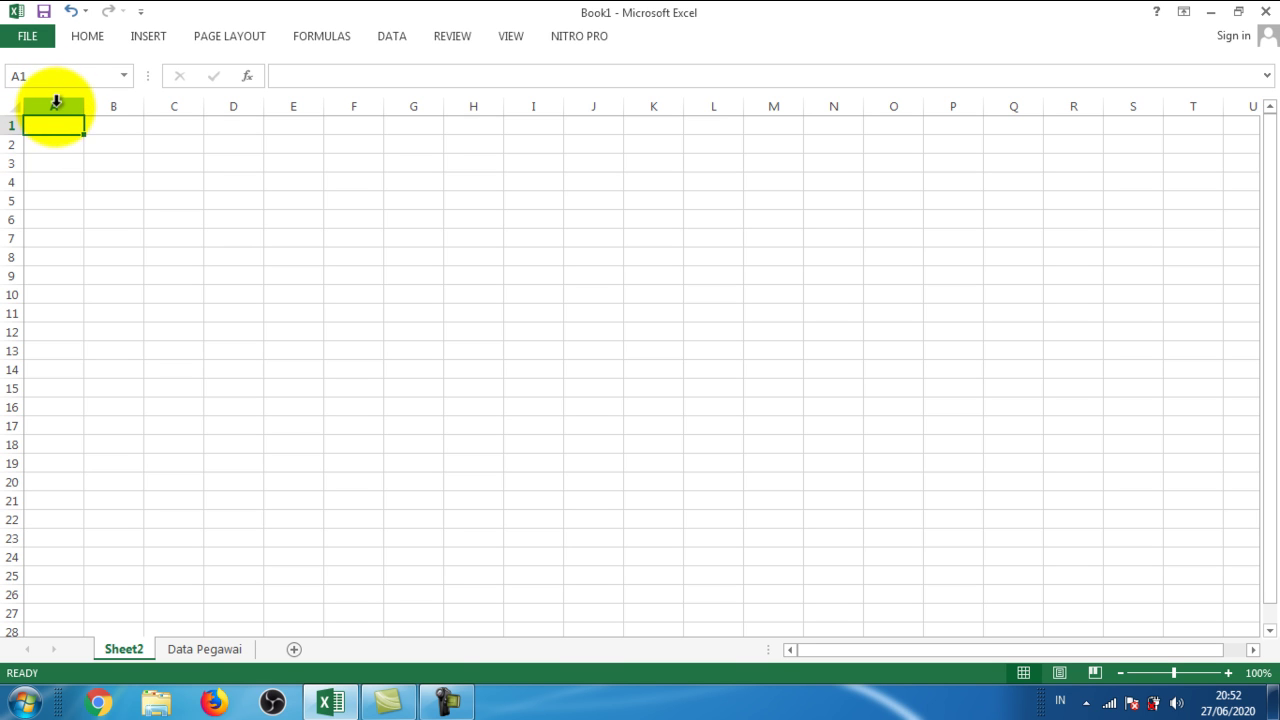
# Highlight columns A to I and rows 1 to 15 to demonstrate what columns and rows are.
pyautogui.moveTo(58, 105); pyautogui.dragTo(542, 109)
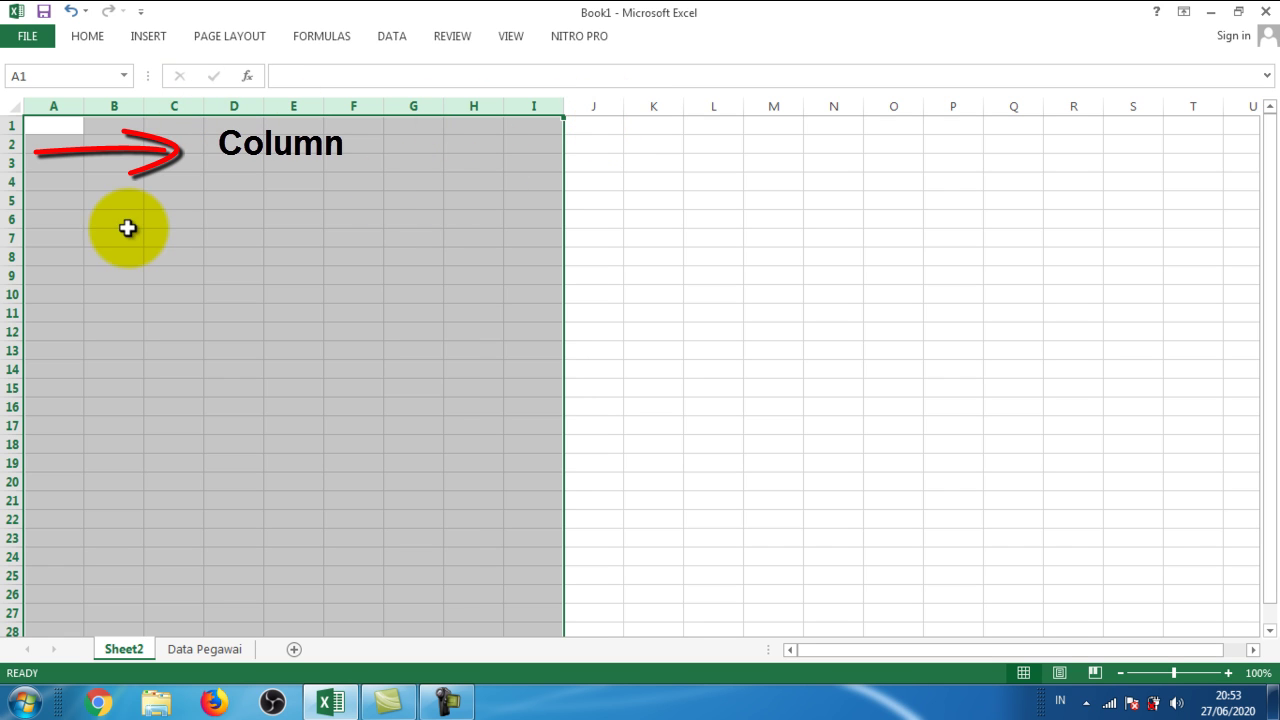
pyautogui.click(60, 222)
pyautogui.moveTo(10, 125); pyautogui.dragTo(11, 386)
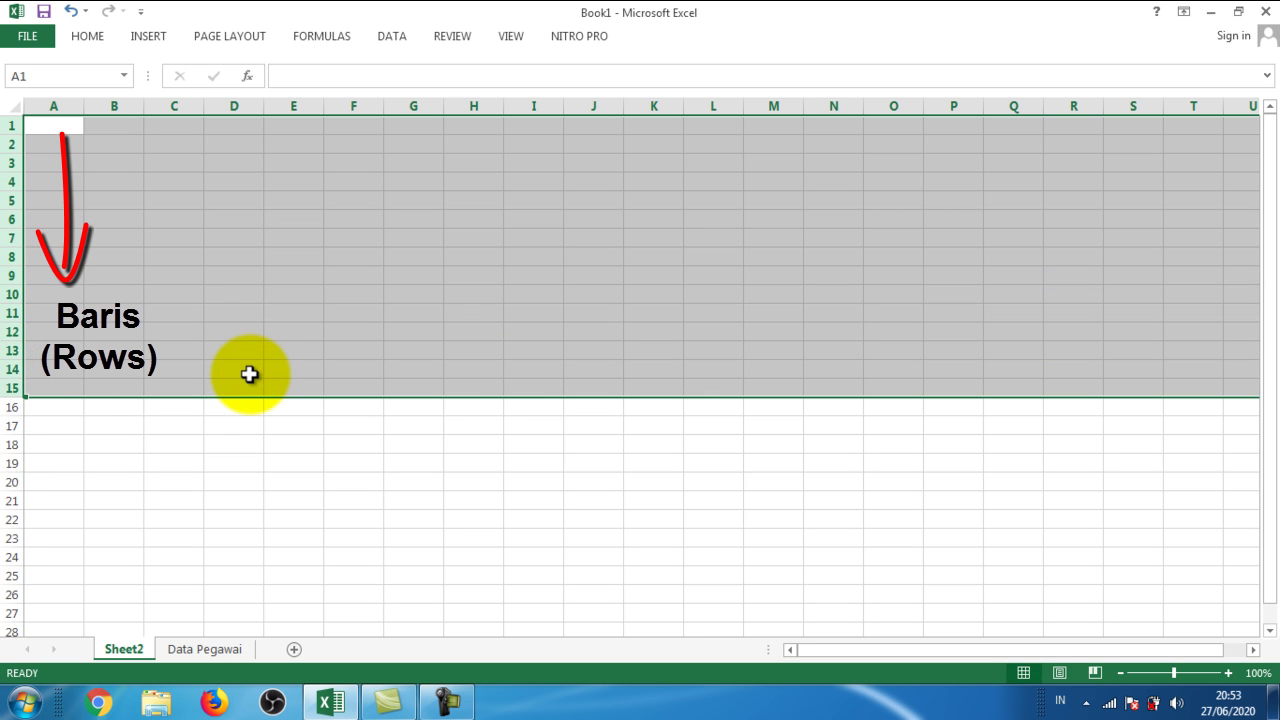
pyautogui.click(461, 410)
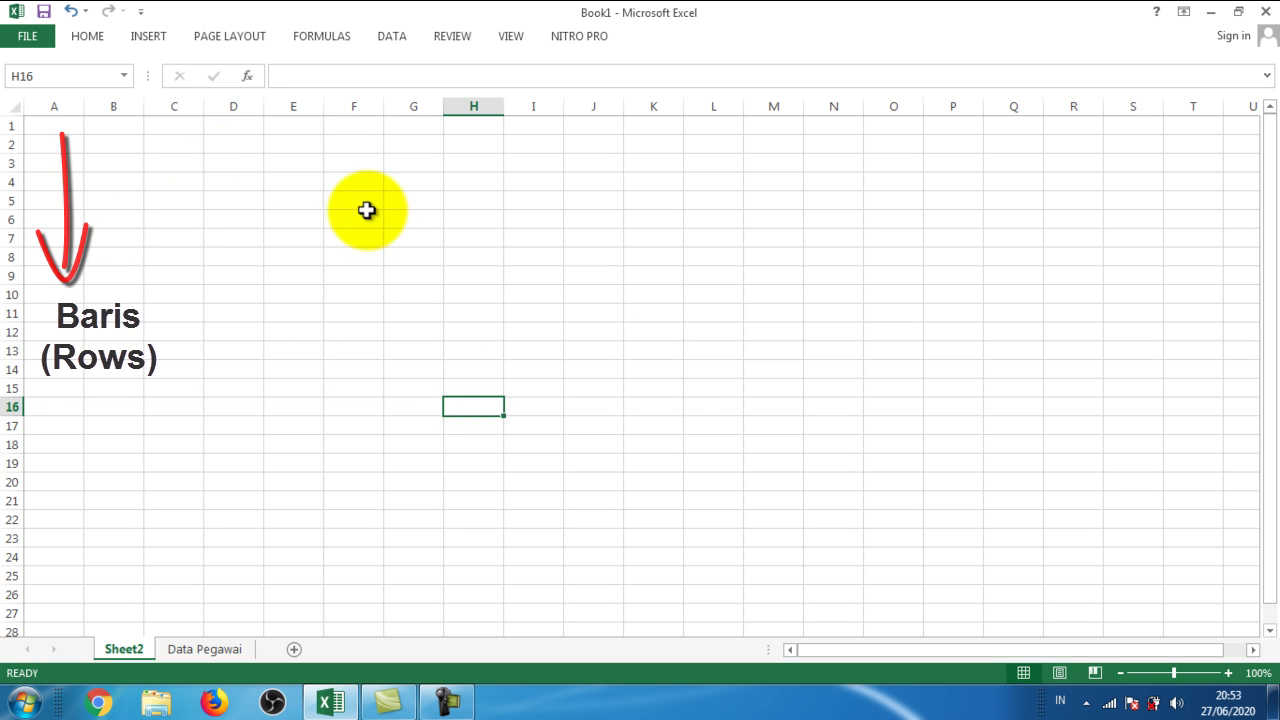
# Select the single cells B3 and D9 and the range C3:J14 to demonstrate cells and ranges.
pyautogui.click(119, 165)
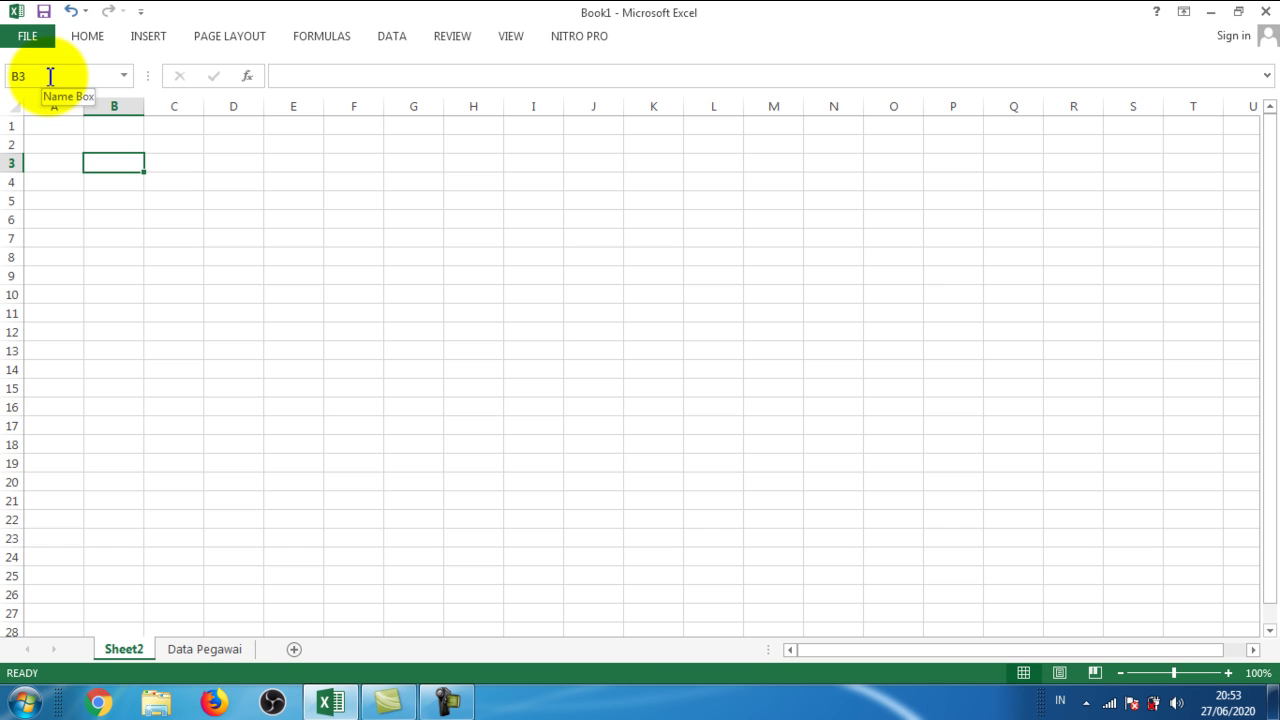
pyautogui.click(230, 280)
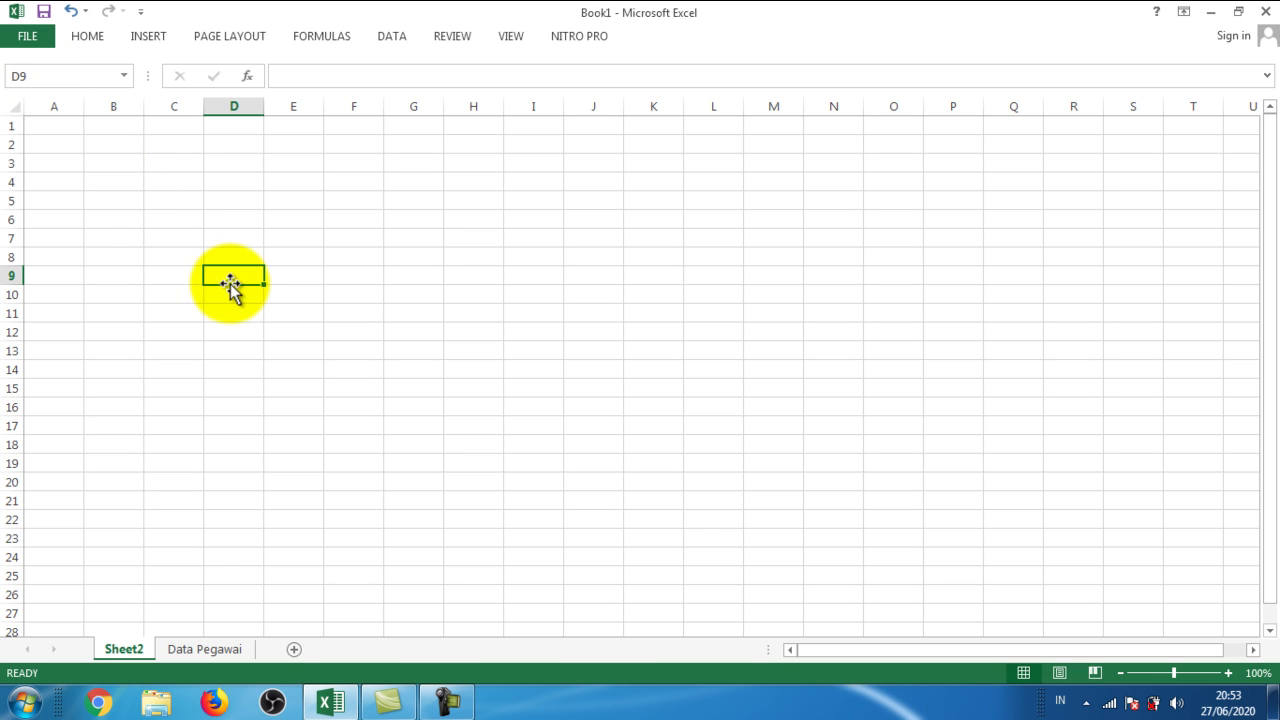
pyautogui.moveTo(177, 166); pyautogui.dragTo(565, 369)
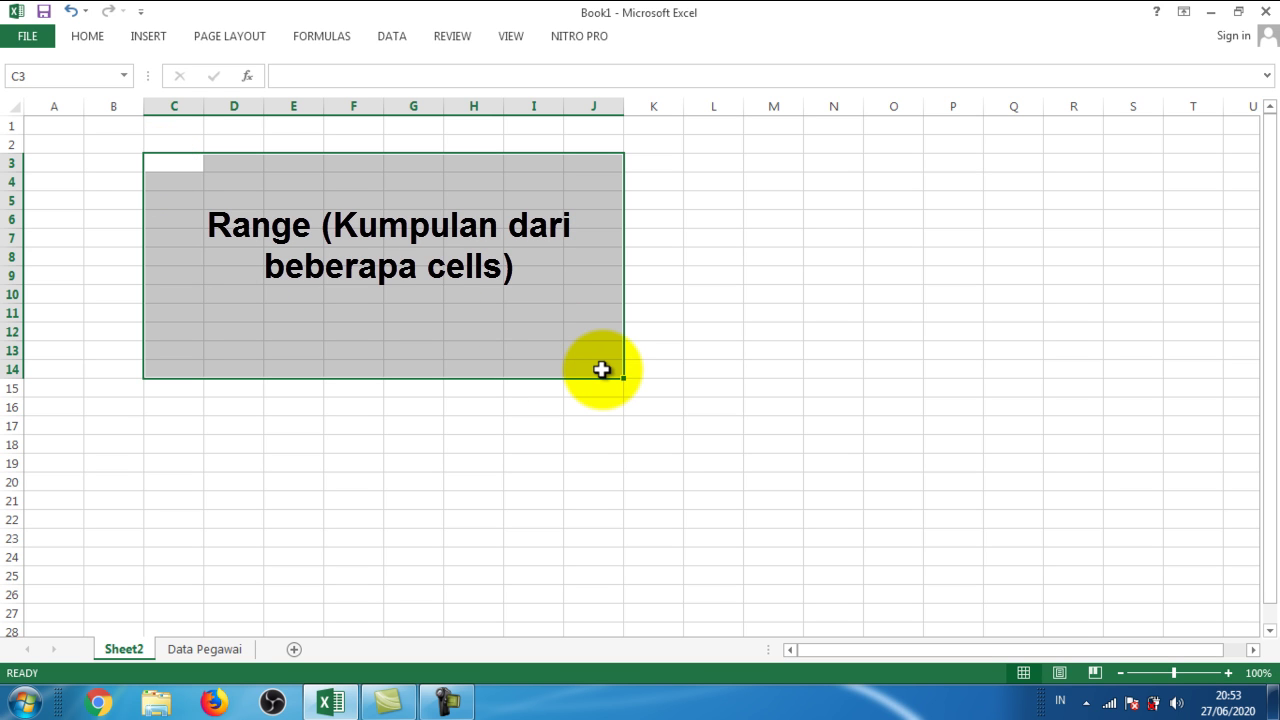
pyautogui.click(243, 445)
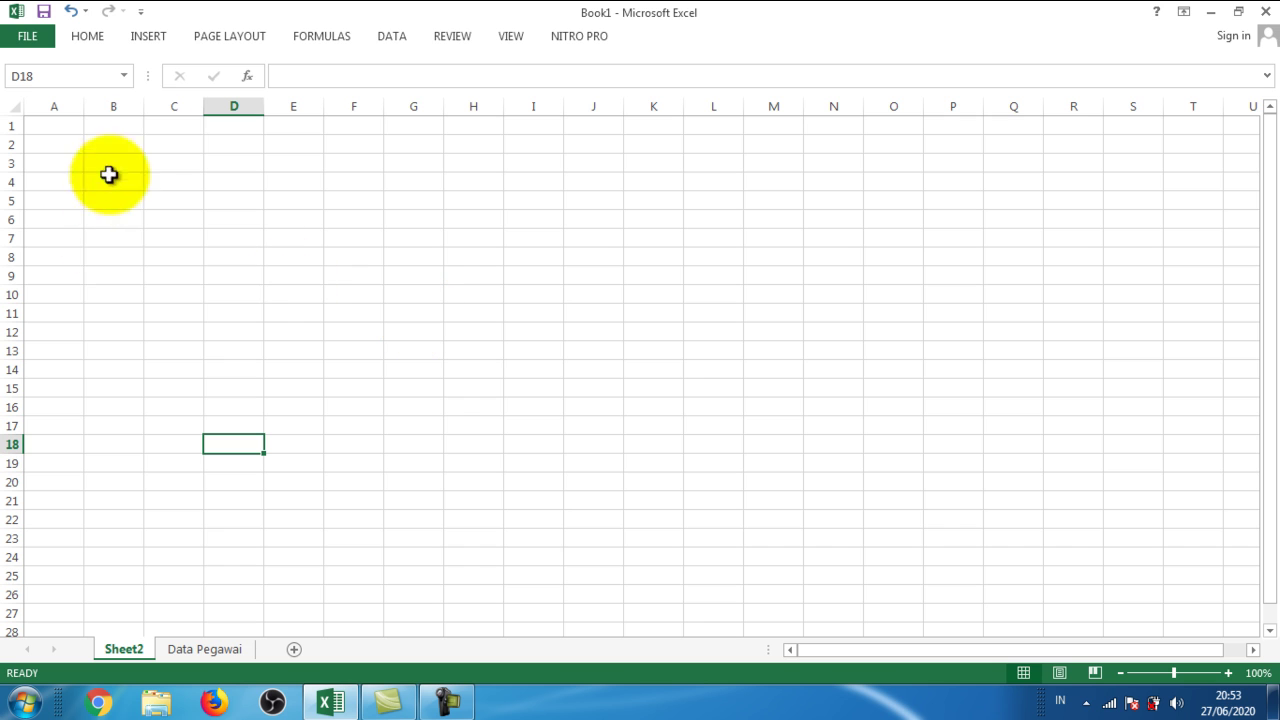
# Look at the Home commands and the example employee table on the Data Pegawai sheet.
pyautogui.click(89, 42)
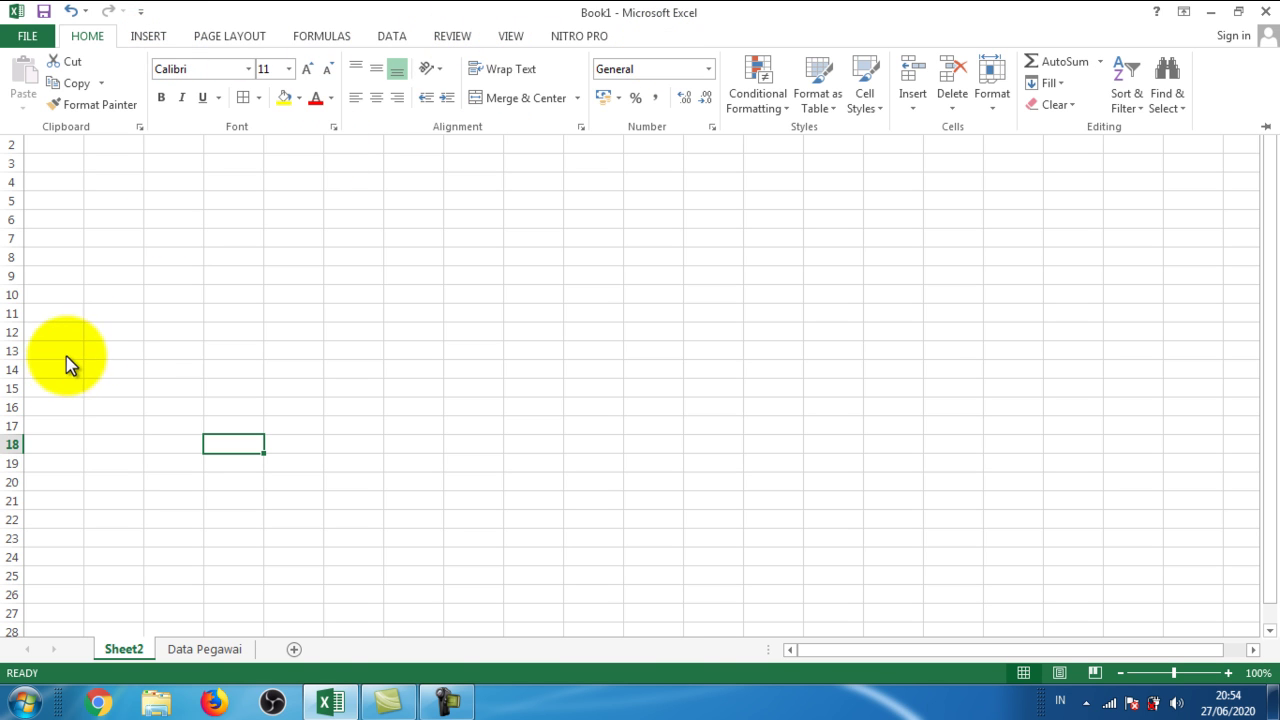
pyautogui.click(118, 360)
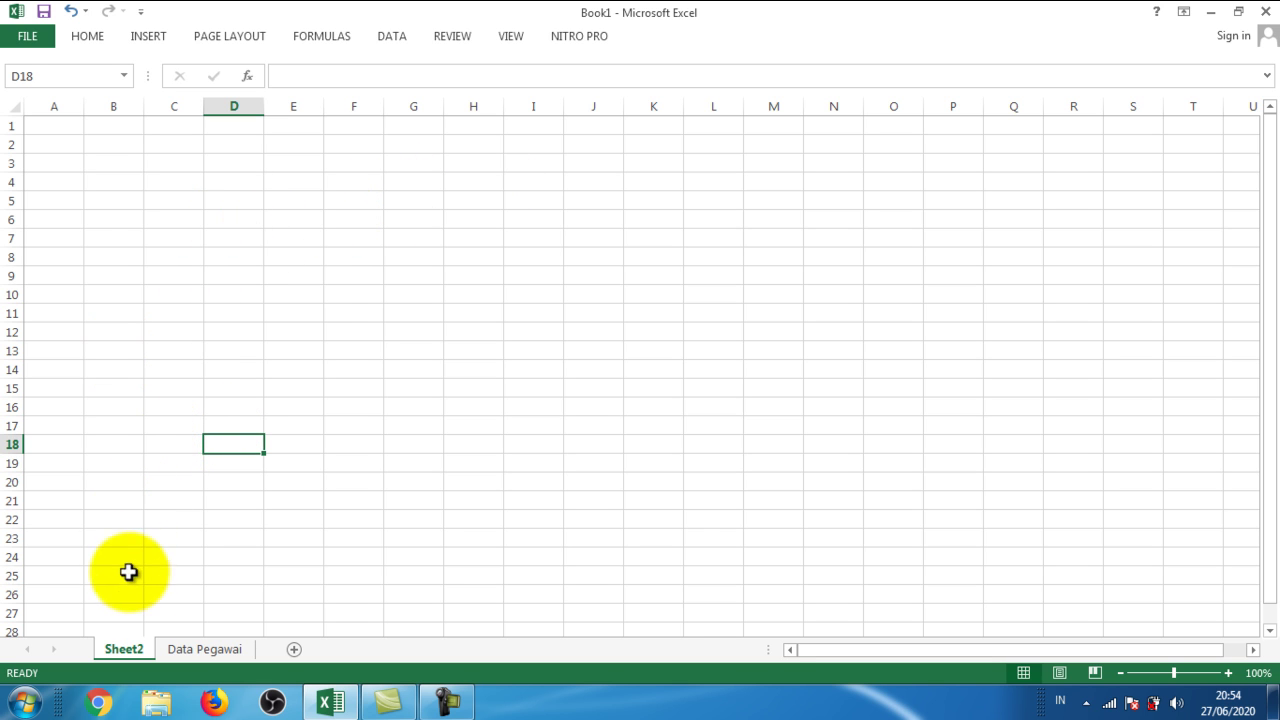
pyautogui.click(205, 649)
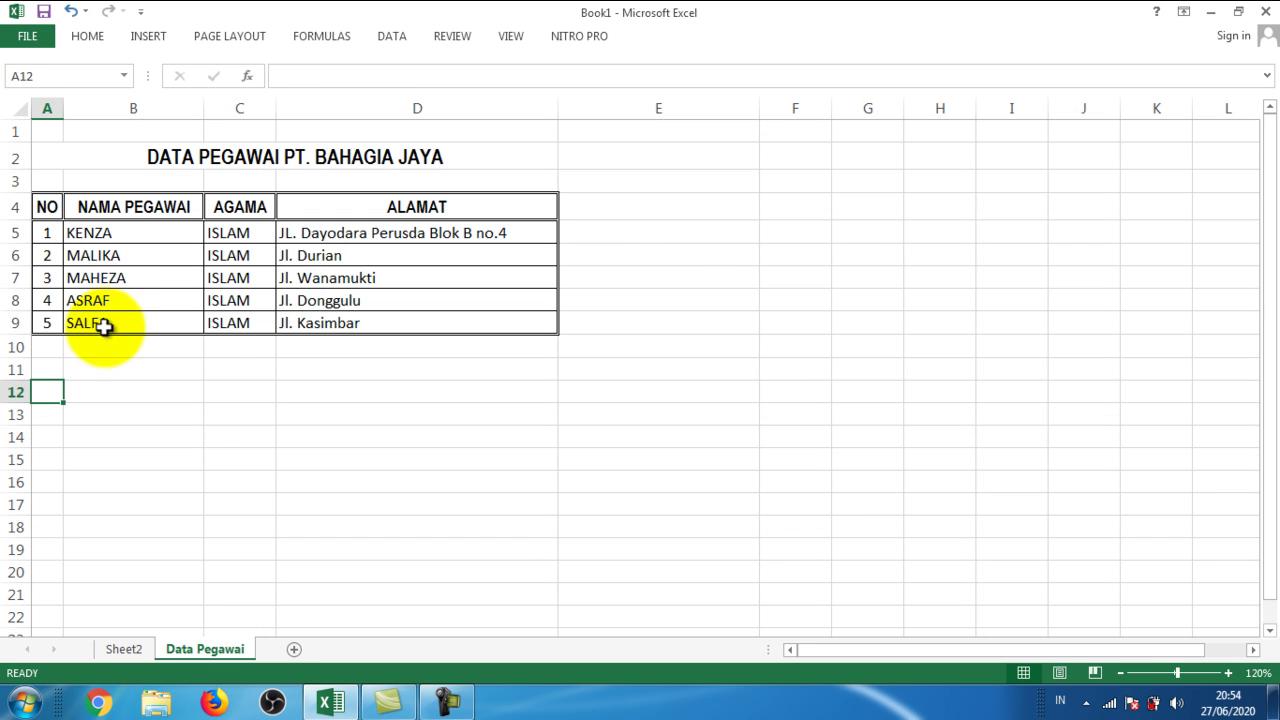
# Rename Sheet2 by trying the name Data Pegawai and settling on Data Pegawai2.
pyautogui.click(125, 652)
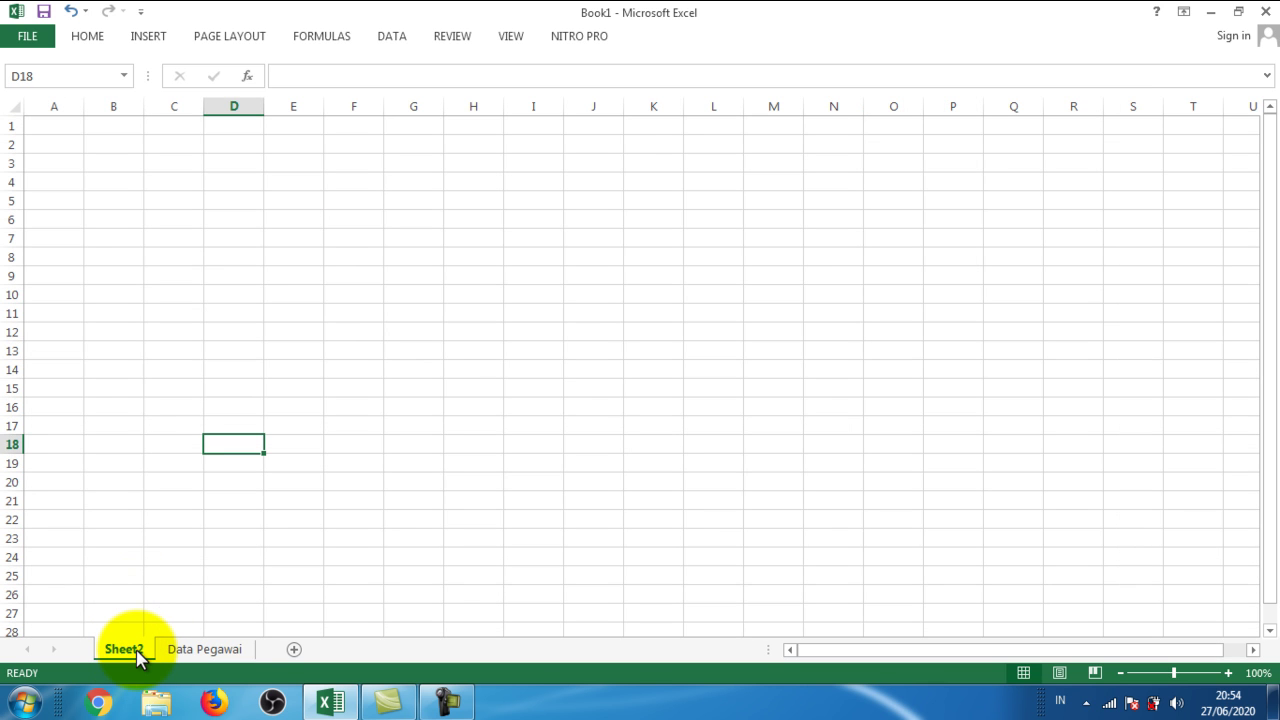
pyautogui.doubleClick(136, 651)
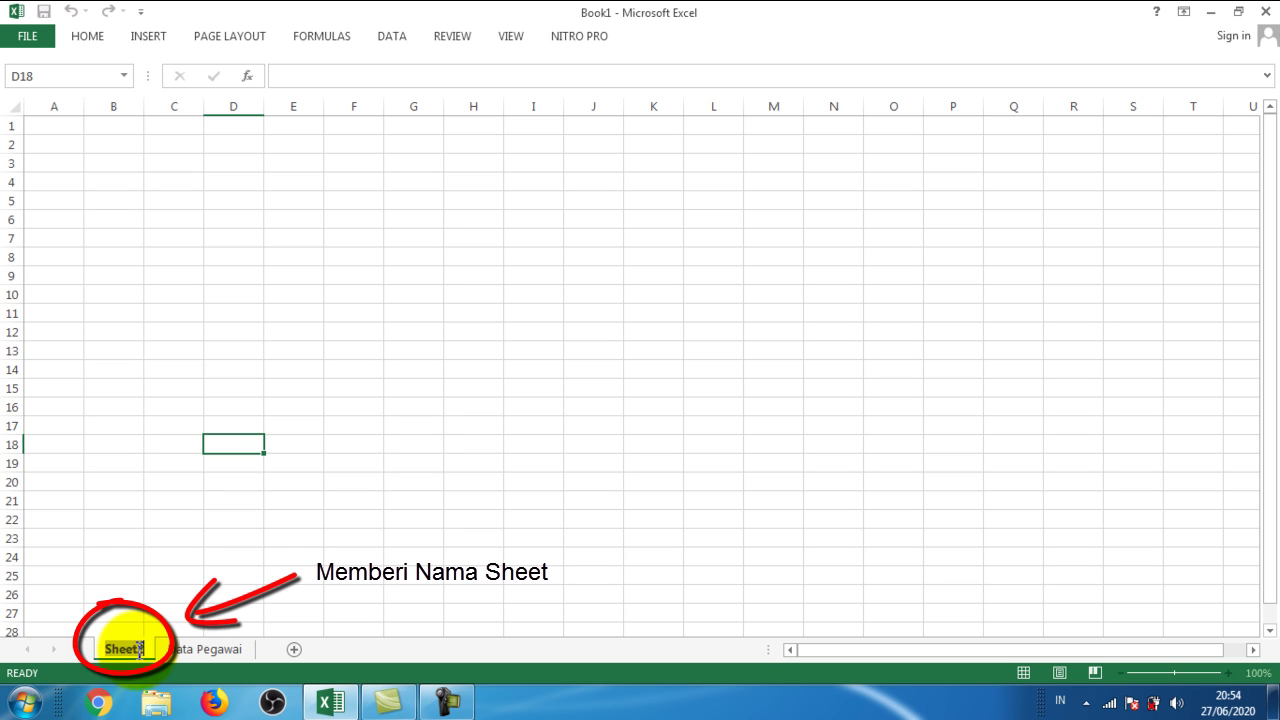
pyautogui.write('Data')
pyautogui.press('Return')
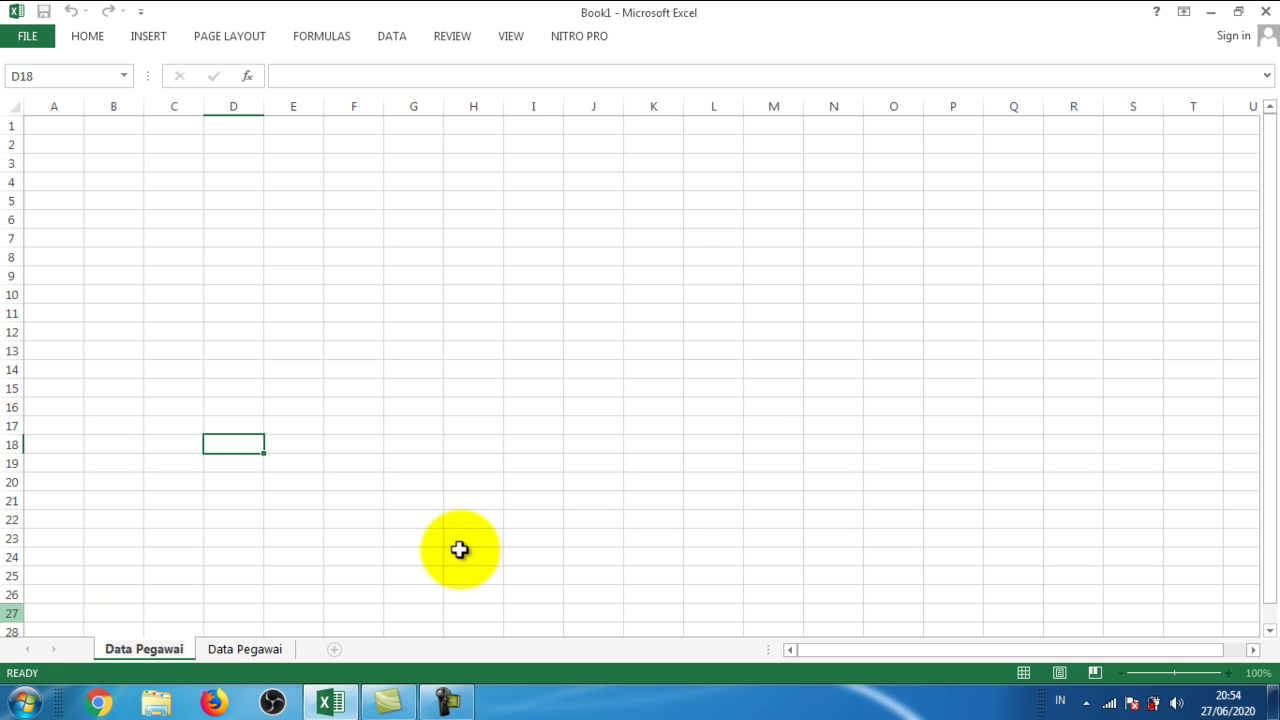
pyautogui.click(511, 530)
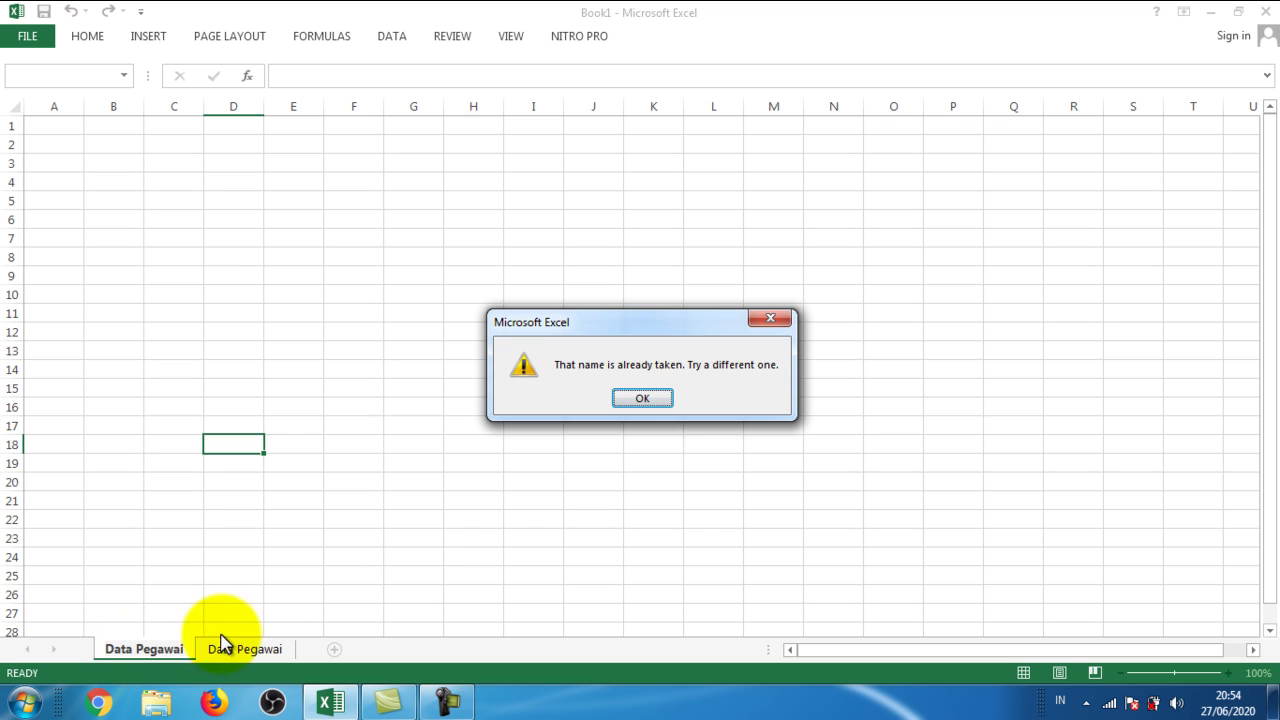
pyautogui.click(643, 399)
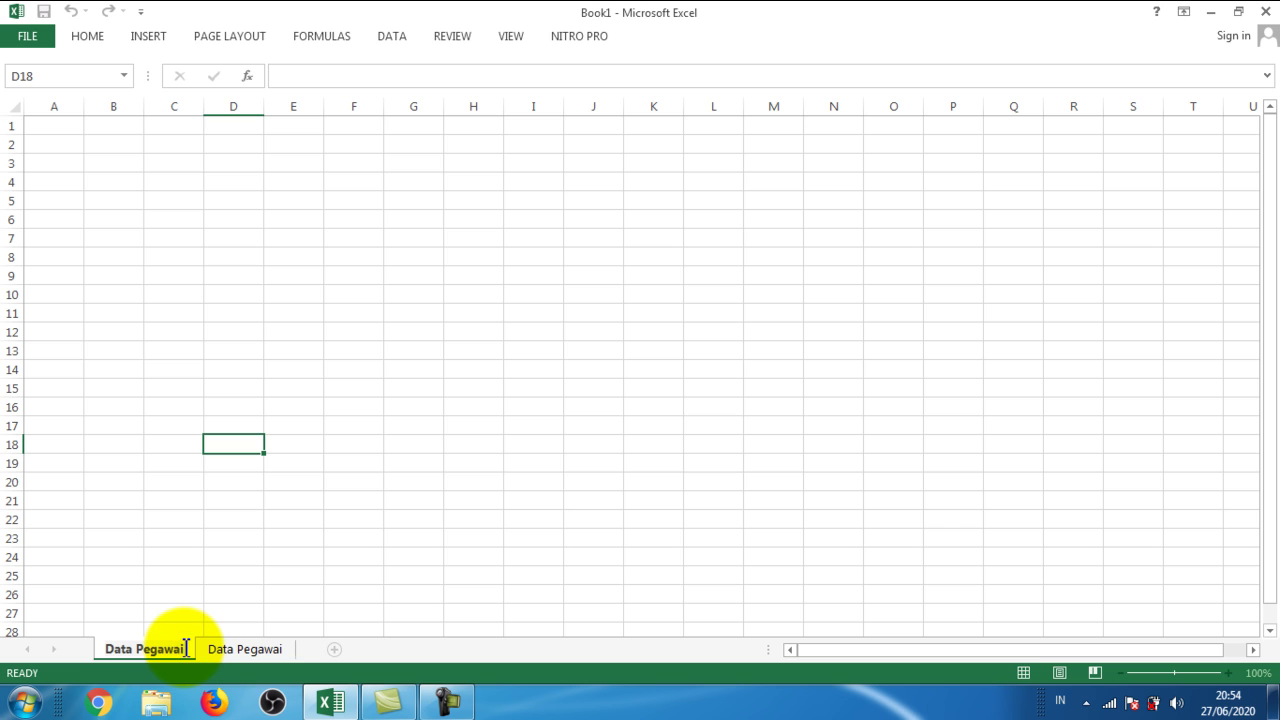
pyautogui.press('Return')
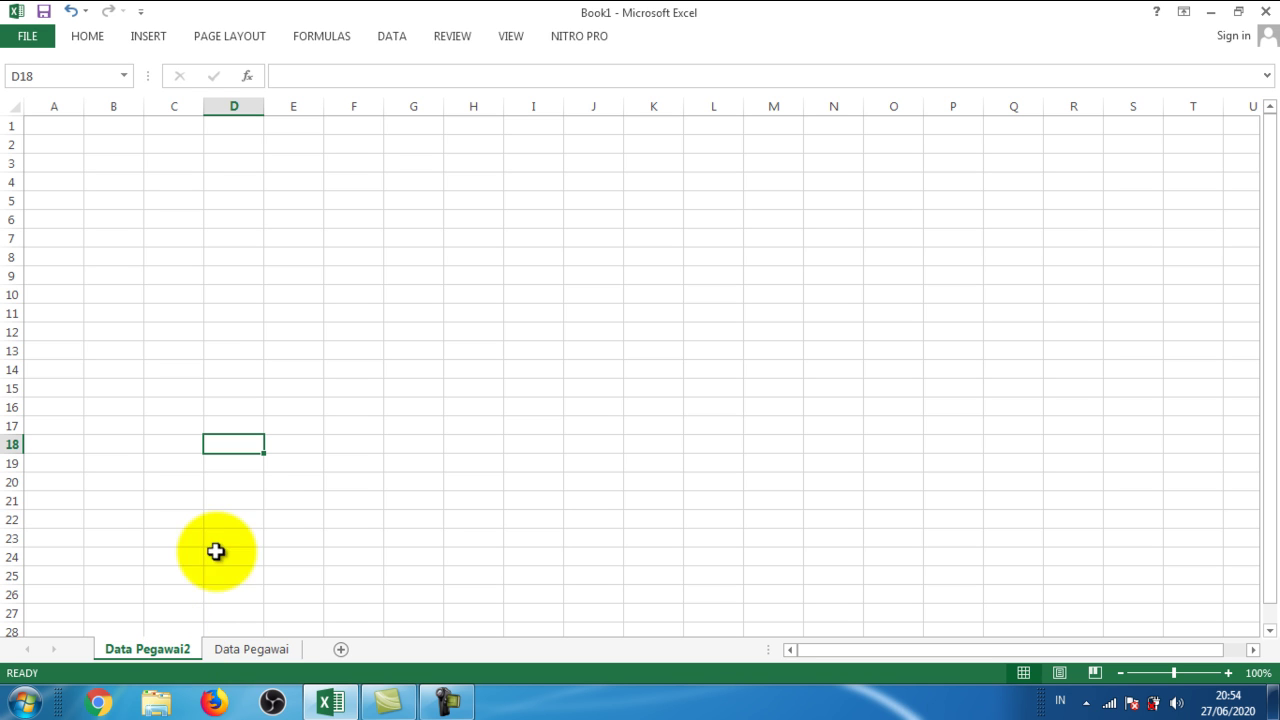
pyautogui.click(268, 275)
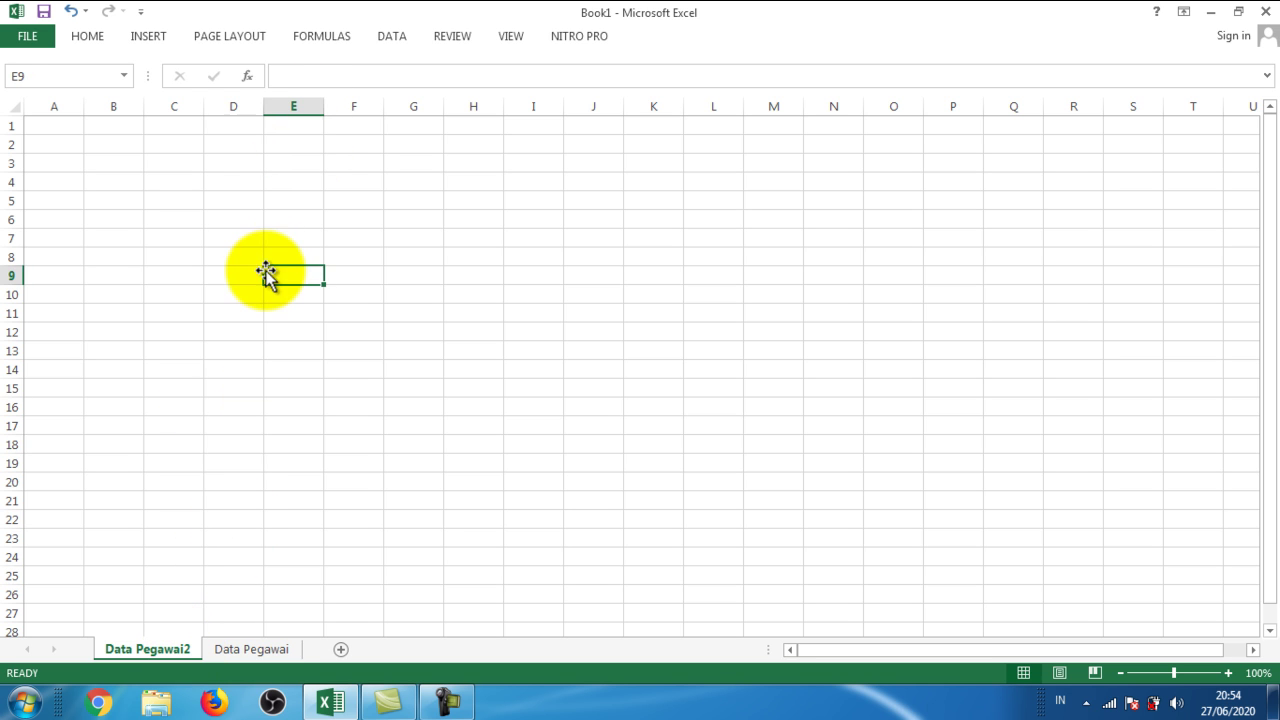
# Enter the header NO in cell A4 of Data Pegawai2, matching the table on the Data Pegawai sheet.
pyautogui.click(248, 650)
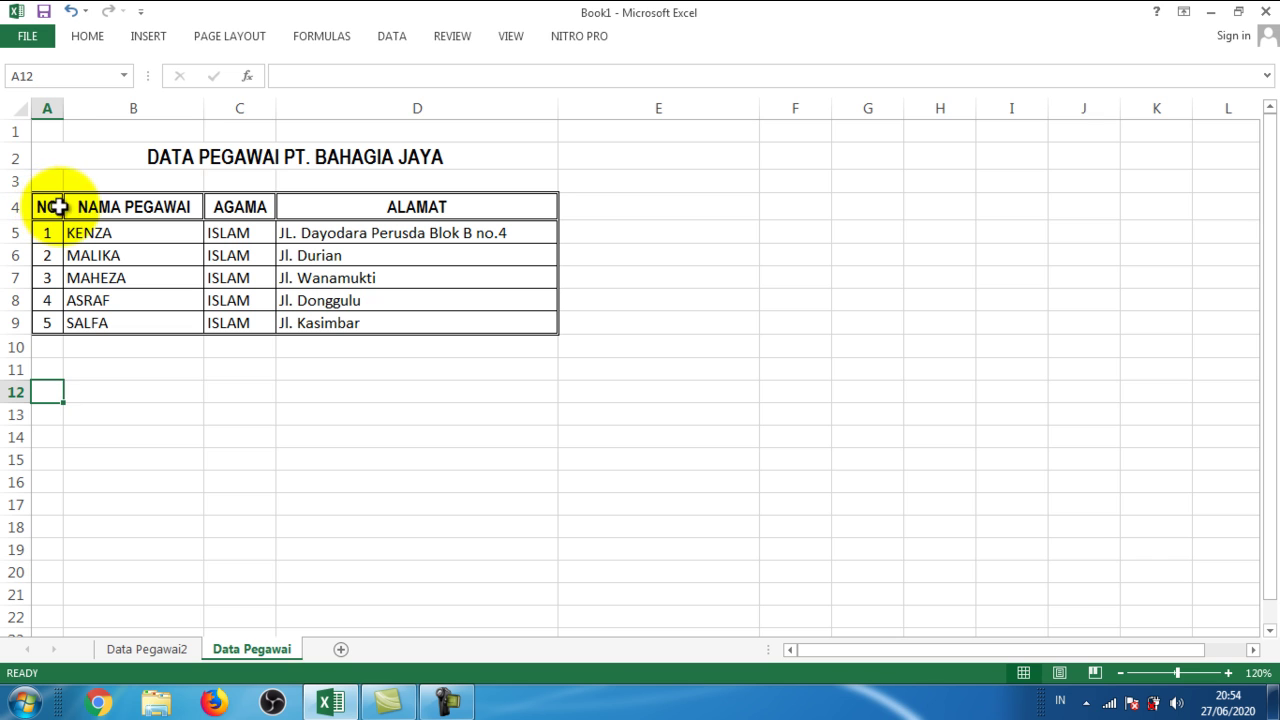
pyautogui.click(148, 657)
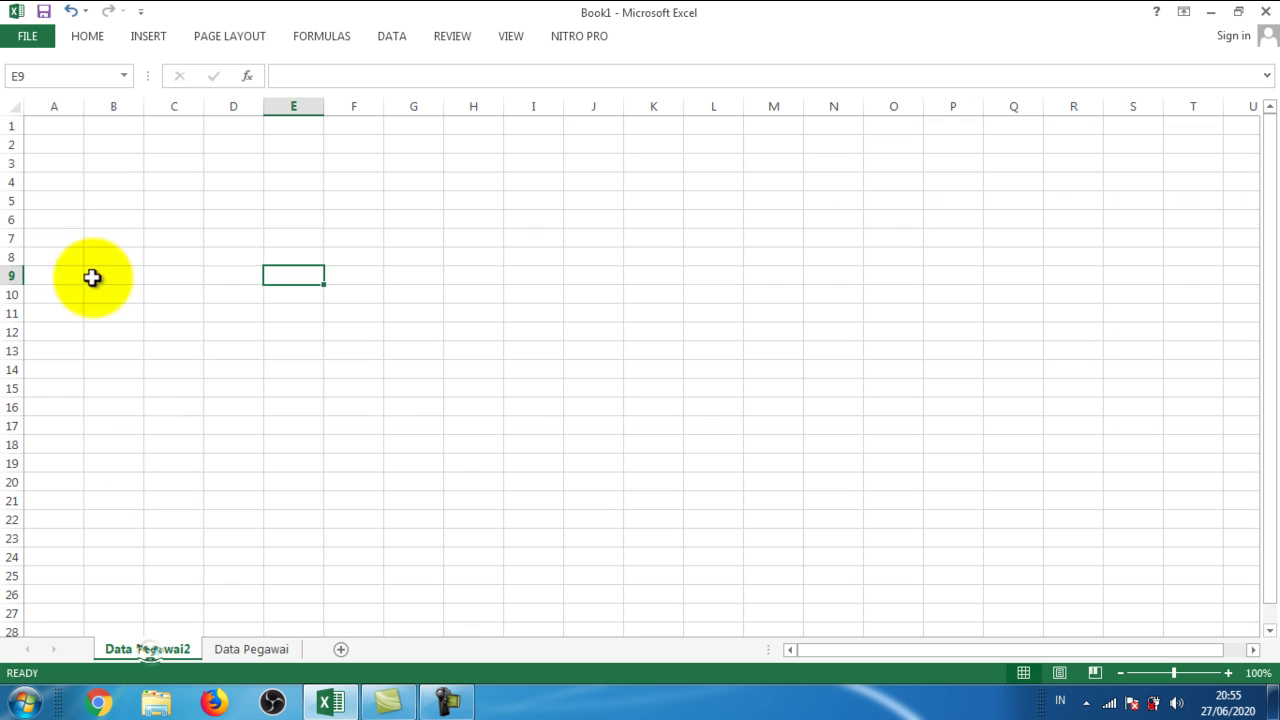
pyautogui.click(62, 185)
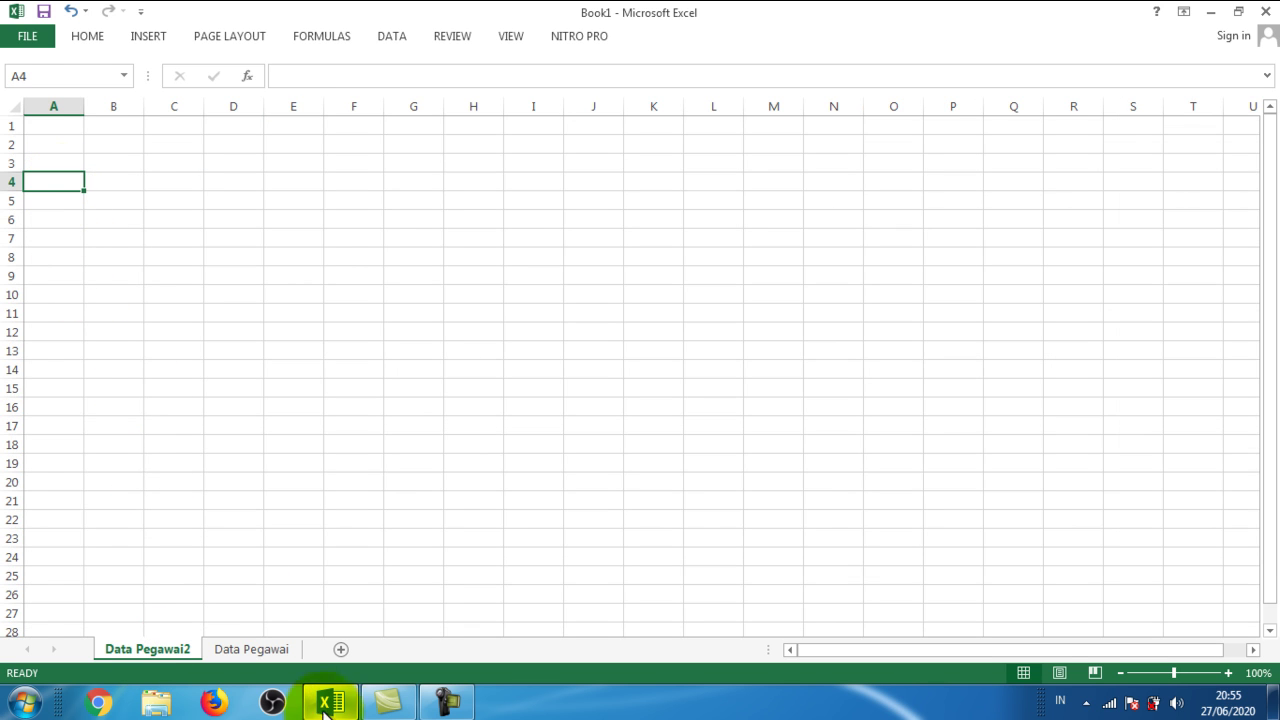
pyautogui.click(262, 650)
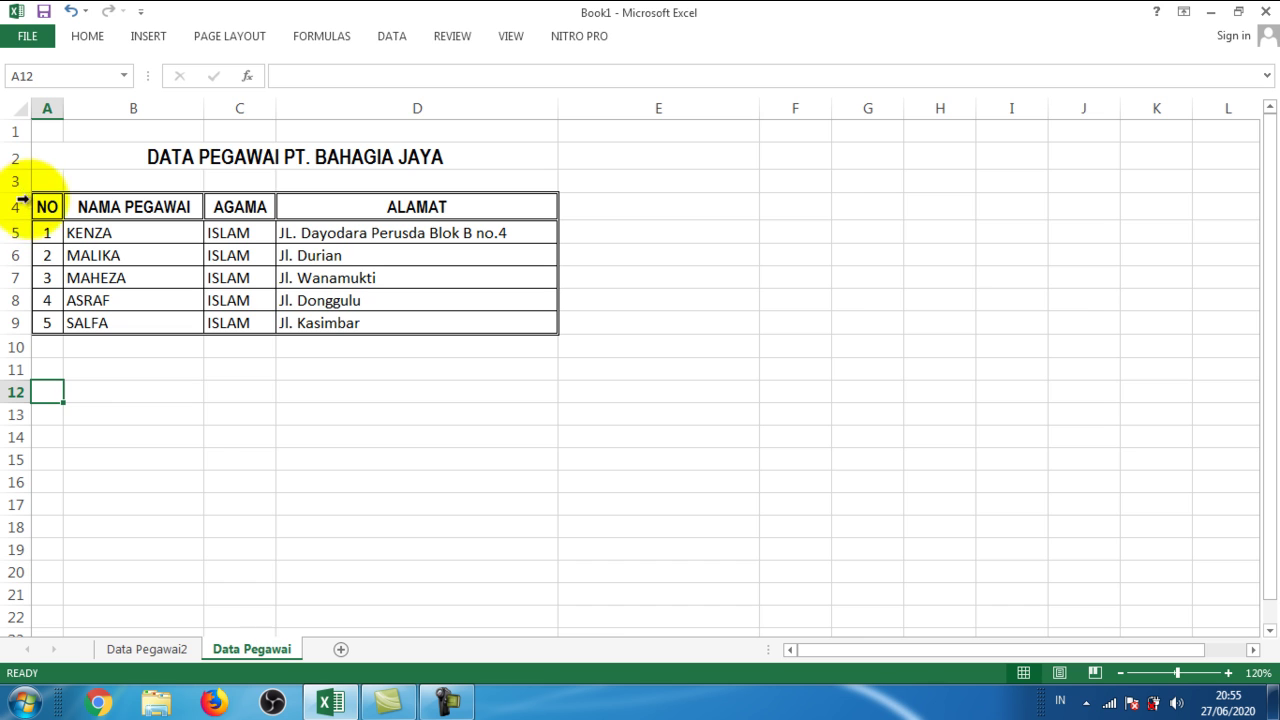
pyautogui.click(150, 649)
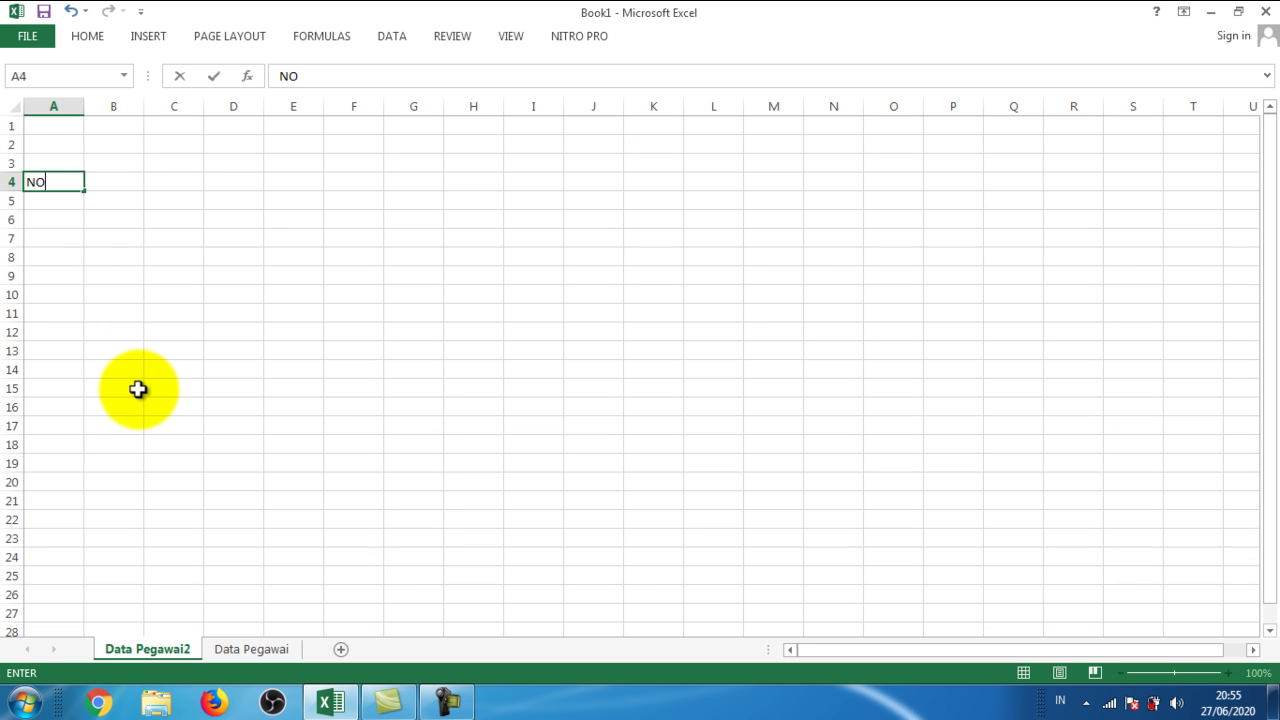
pyautogui.press('Tab')
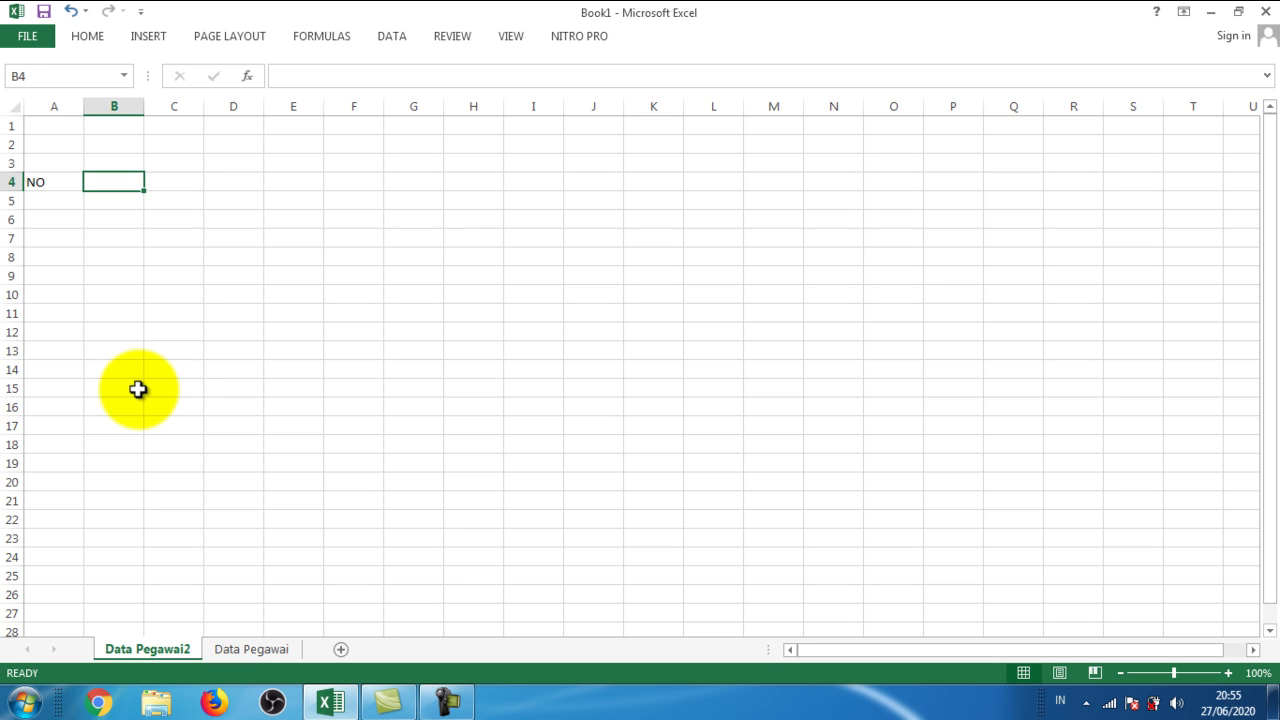
# Enter the header NAMA PEGAWAI in cell B4 of the Data Pegawai2 sheet.
pyautogui.click(66, 183)
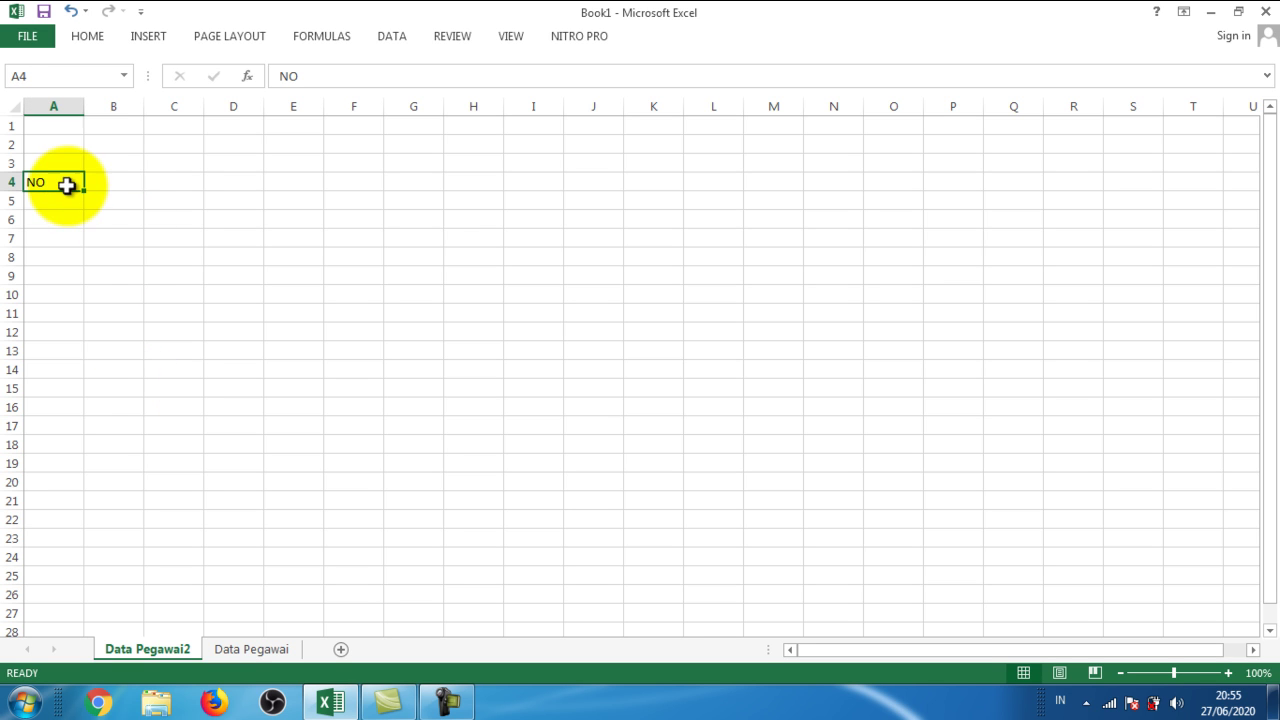
pyautogui.hotkey('ctrl', 'c')
pyautogui.click(112, 181)
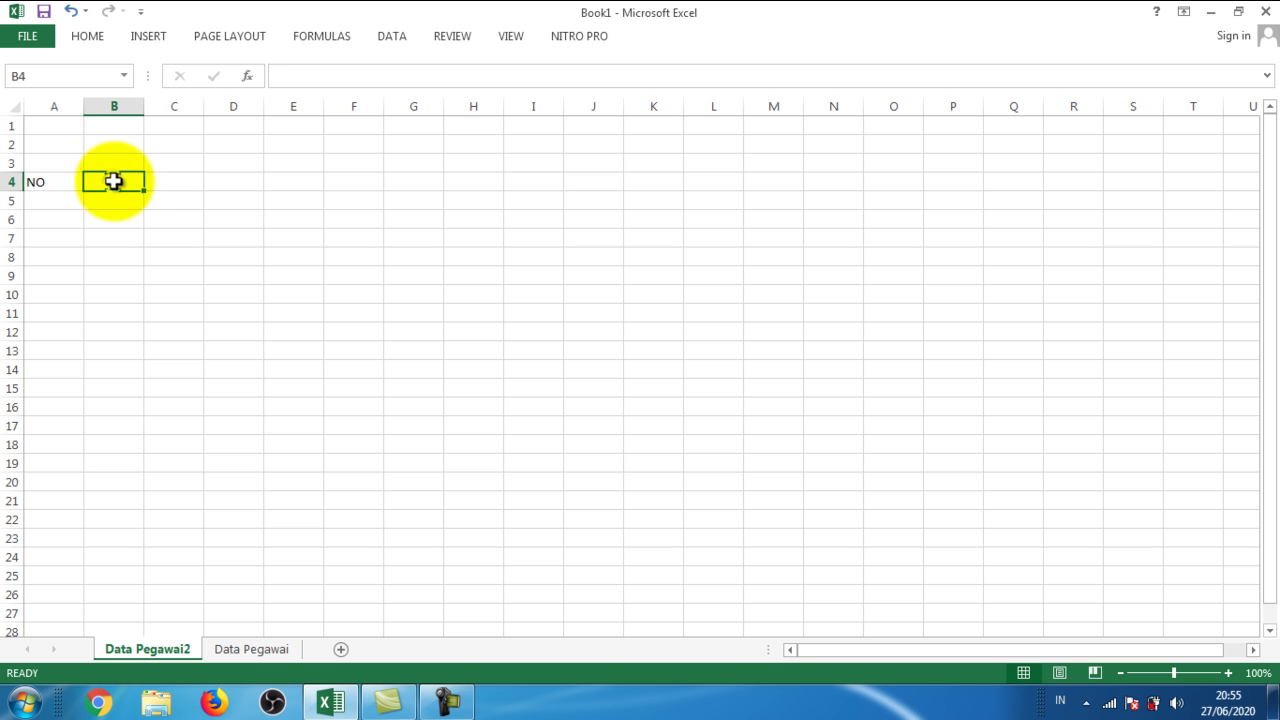
pyautogui.click(51, 181)
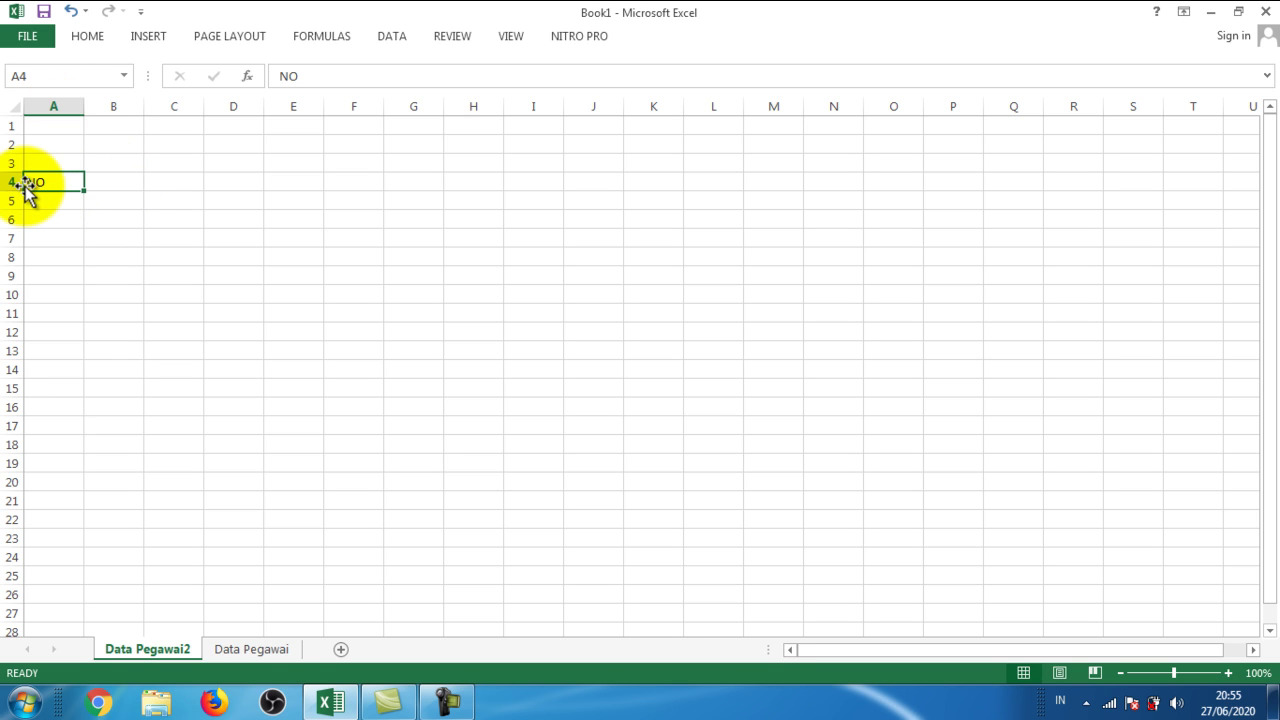
pyautogui.click(105, 182)
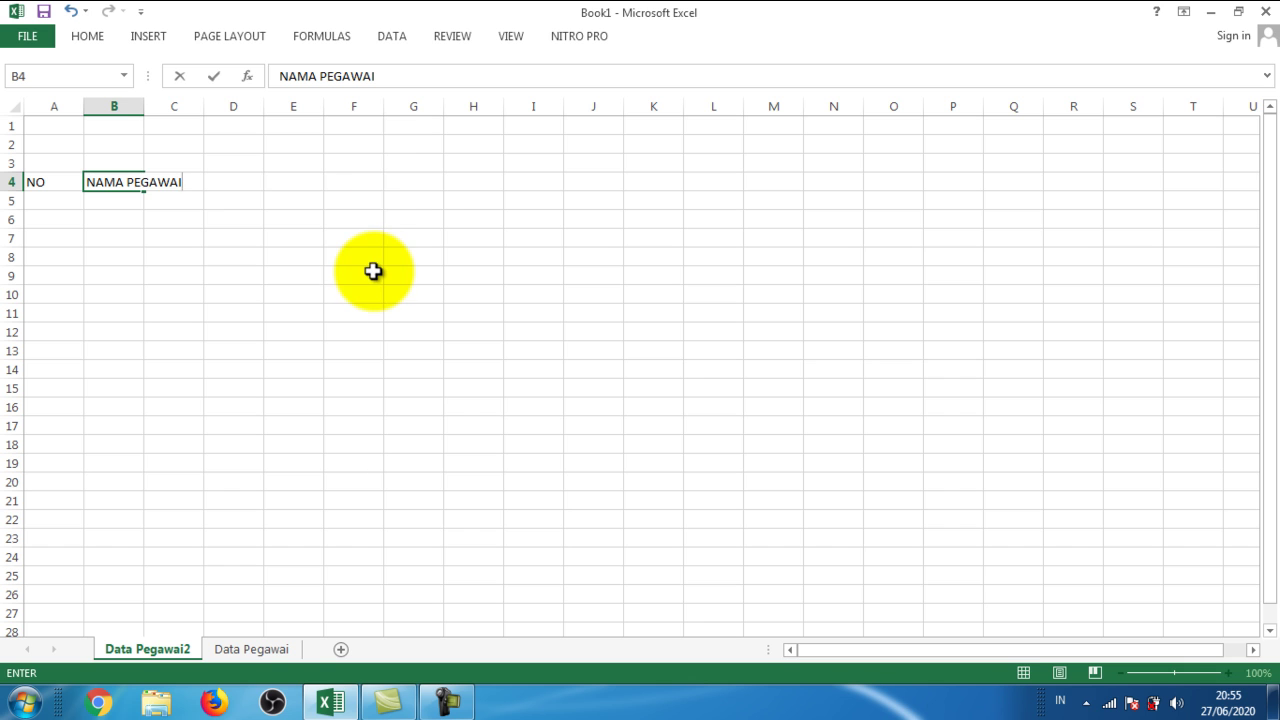
pyautogui.click(271, 202)
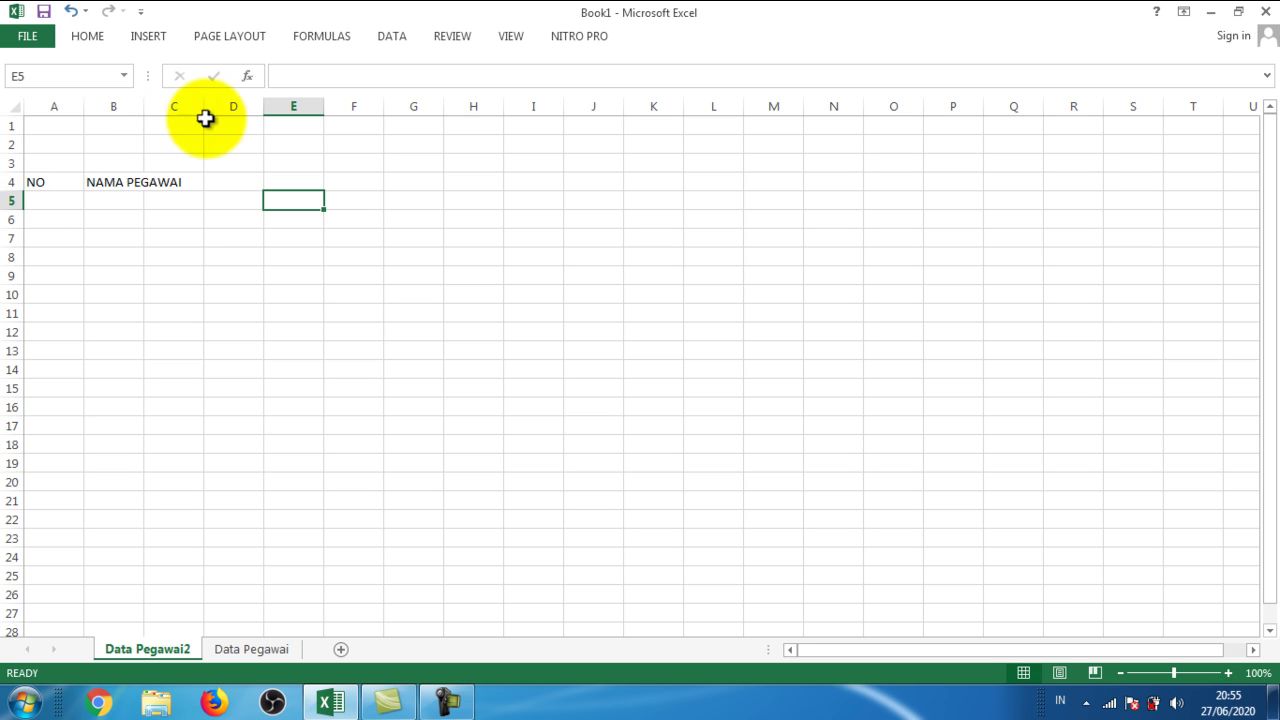
# Enter the header AGAMA in cell C4 of Data Pegawai2, following the table on the Data Pegawai sheet.
pyautogui.click(180, 182)
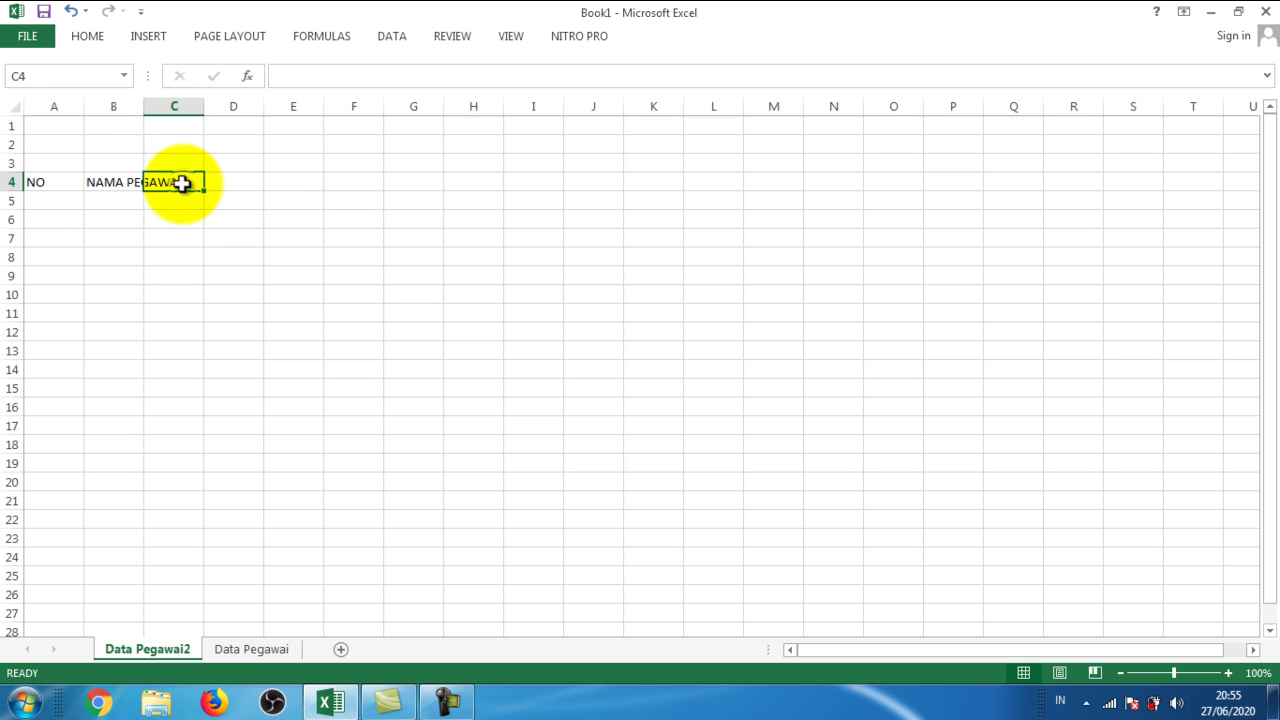
pyautogui.click(251, 649)
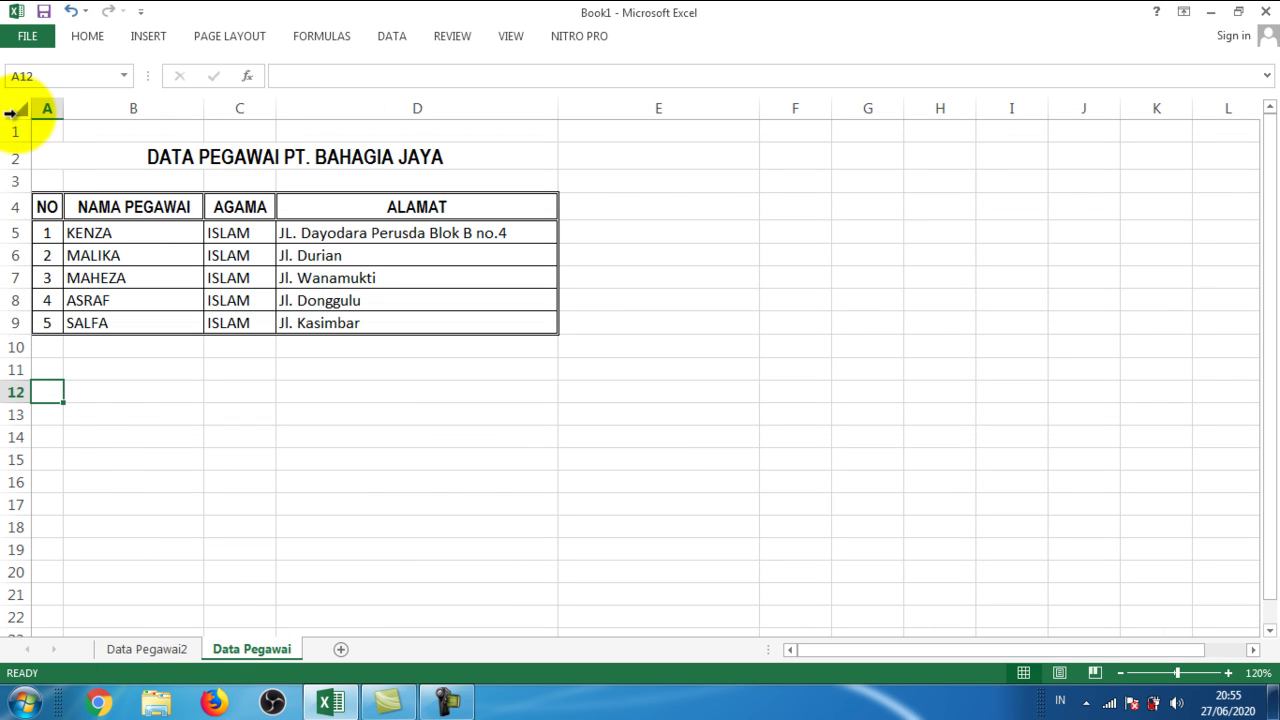
pyautogui.click(143, 652)
pyautogui.write('A')
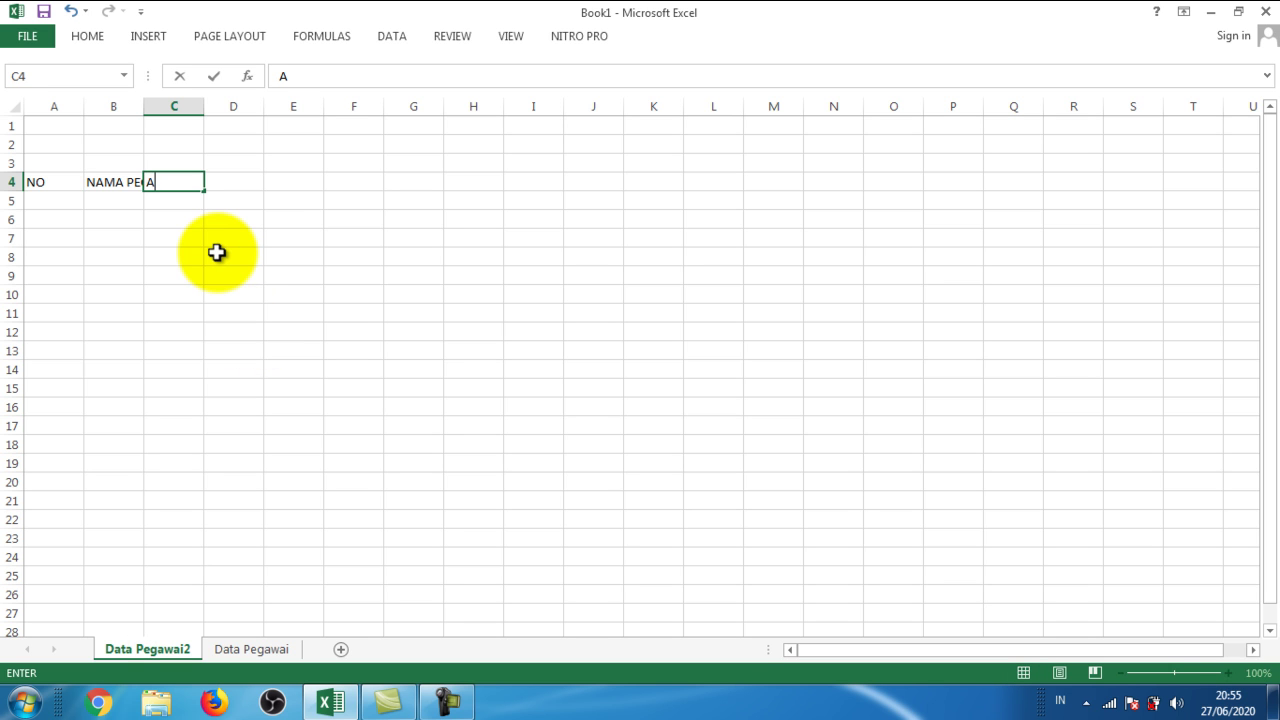
pyautogui.write('GAMA')
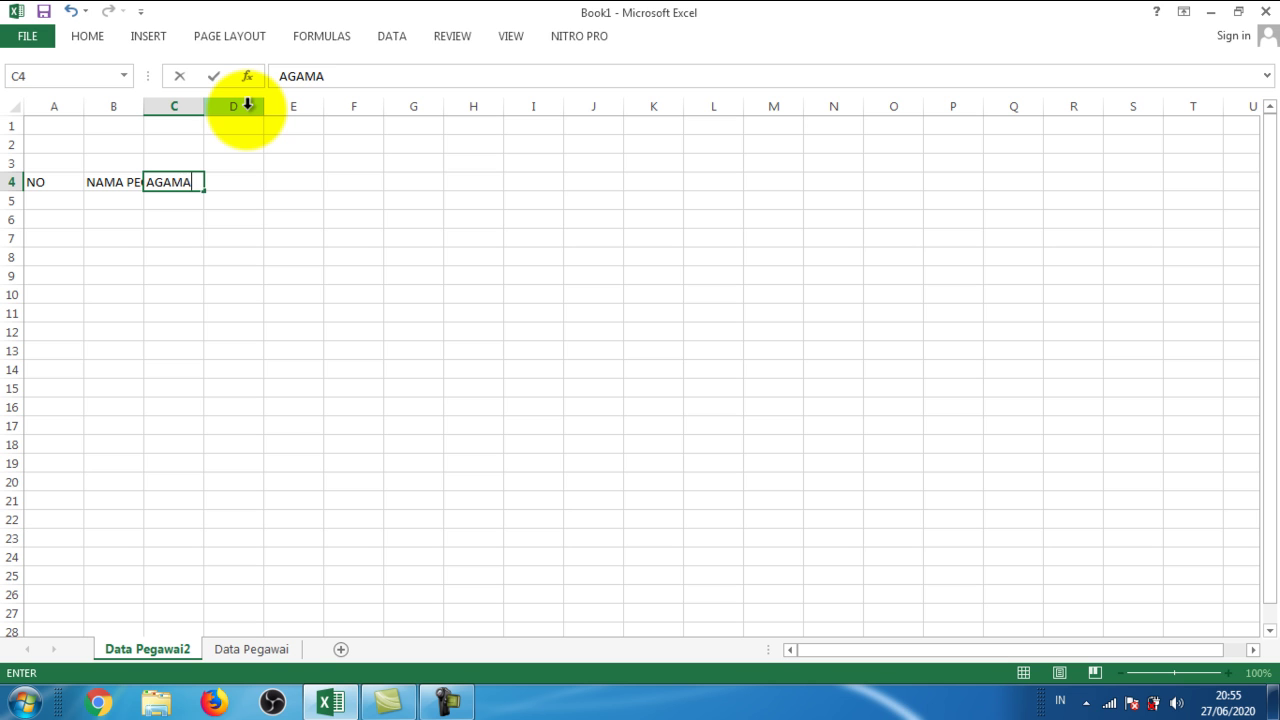
# Enter the header ALAMAT in cell D4 of Data Pegawai2, checking it against the Data Pegawai sheet.
pyautogui.click(234, 182)
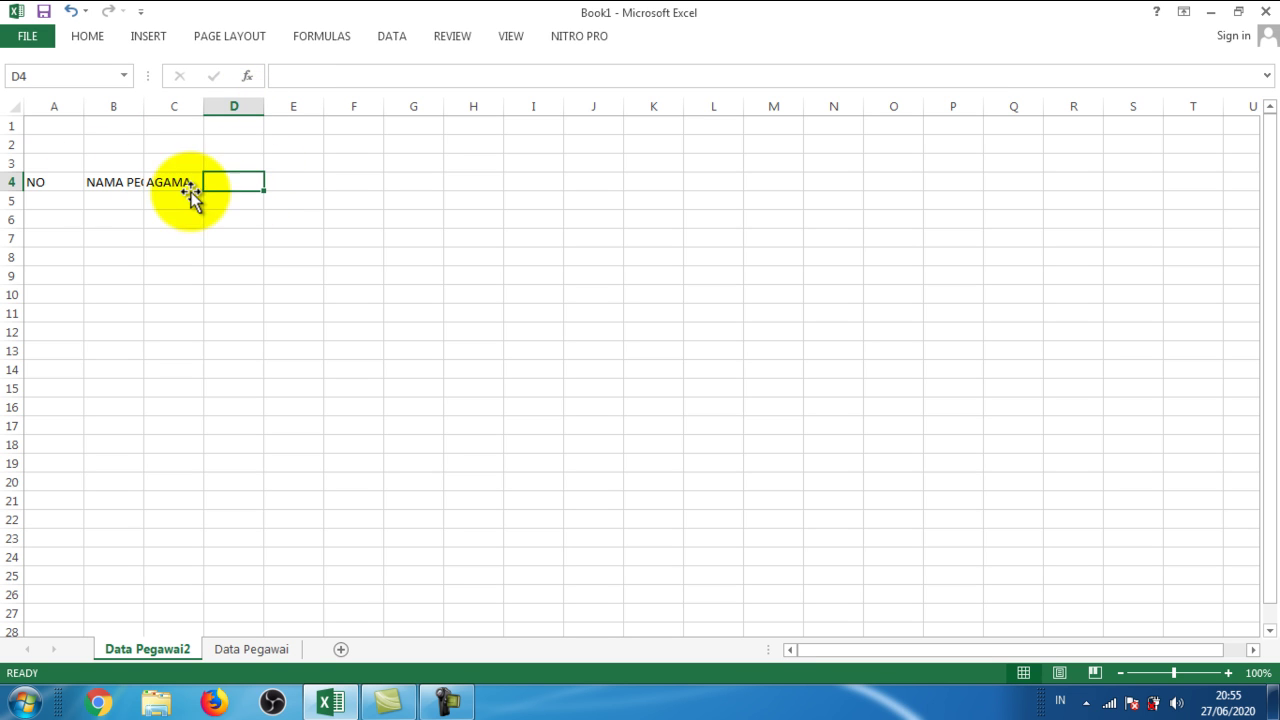
pyautogui.click(254, 655)
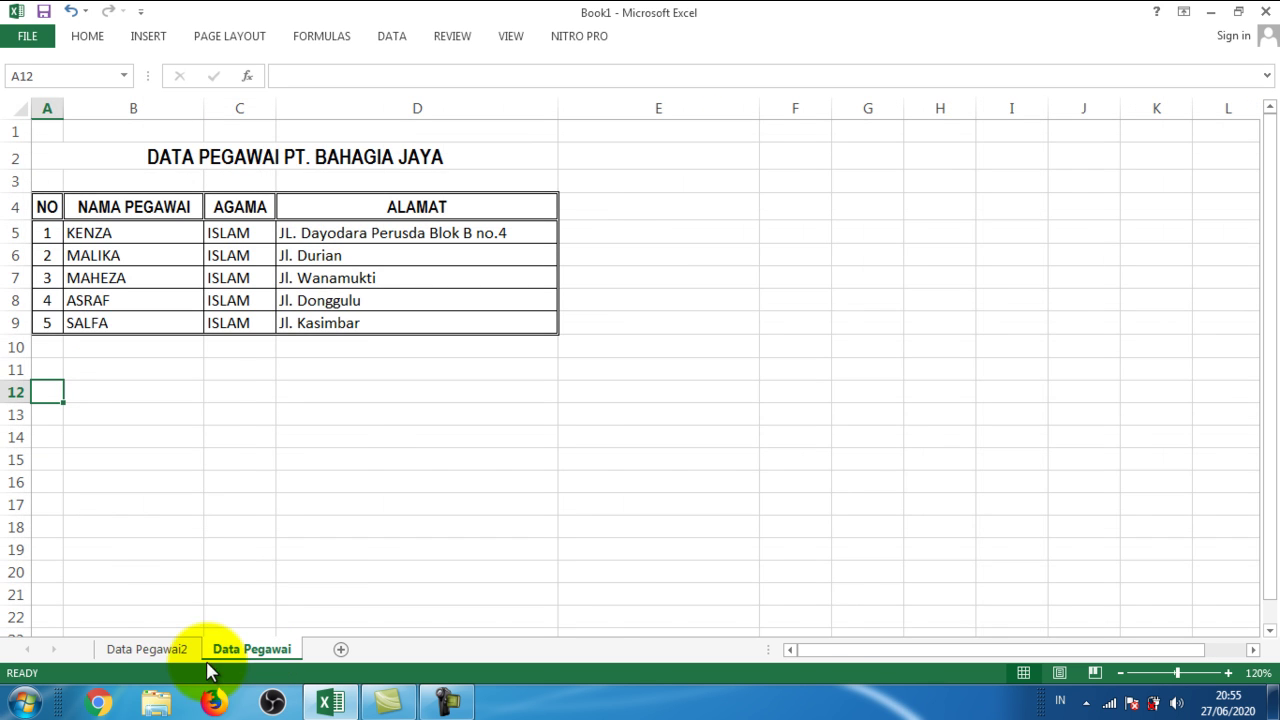
pyautogui.click(160, 652)
pyautogui.write('ALAMAT')
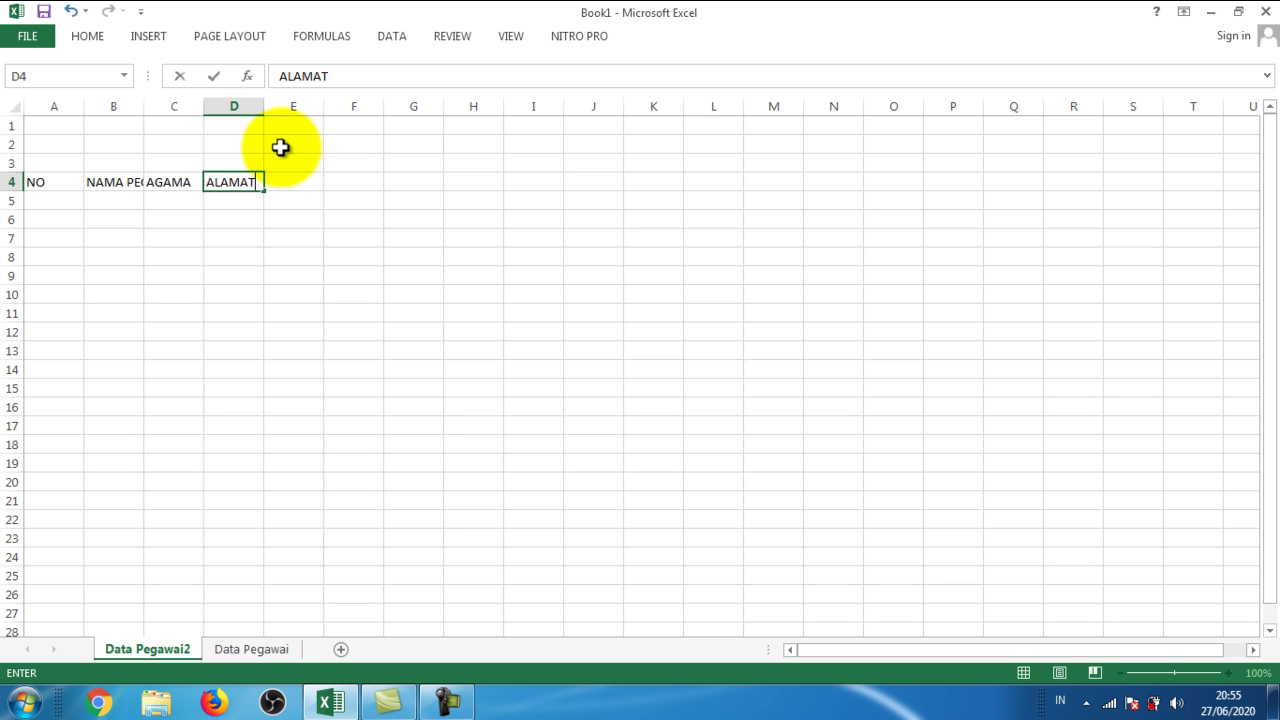
pyautogui.press('Return')
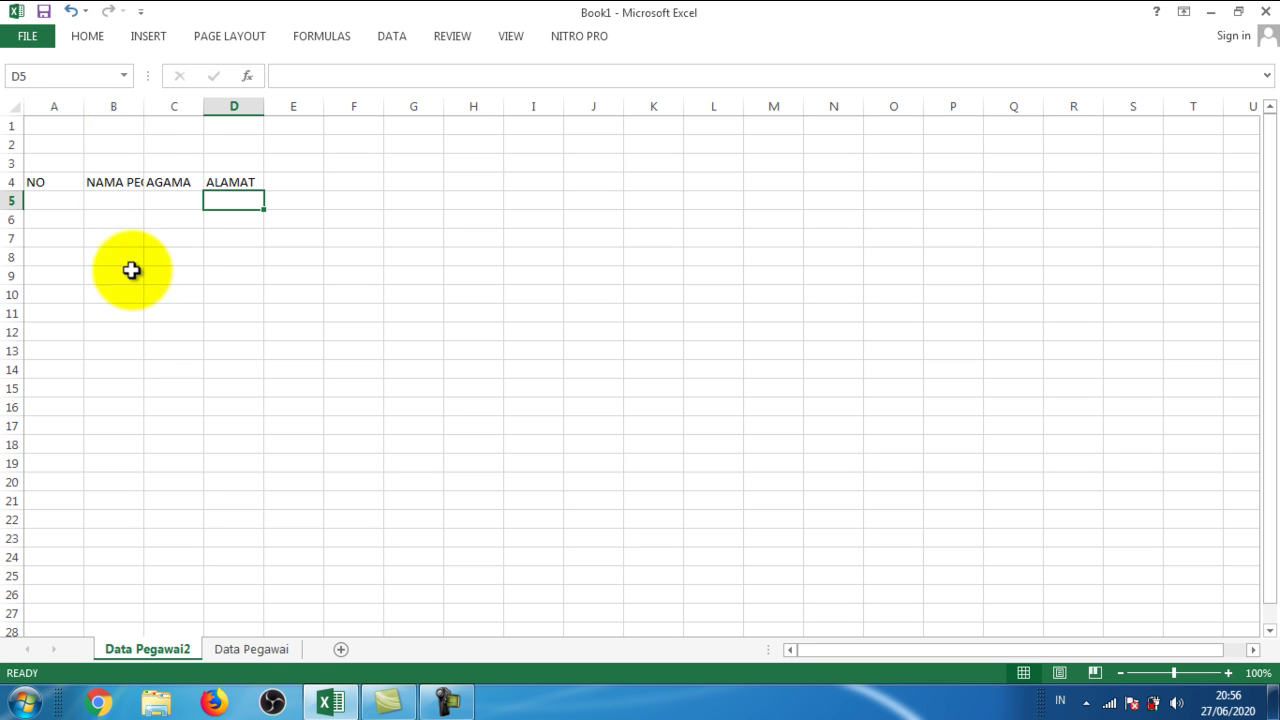
# Widen column B so that the full NAMA PEGAWAI header fits inside its cell.
pyautogui.click(119, 183)
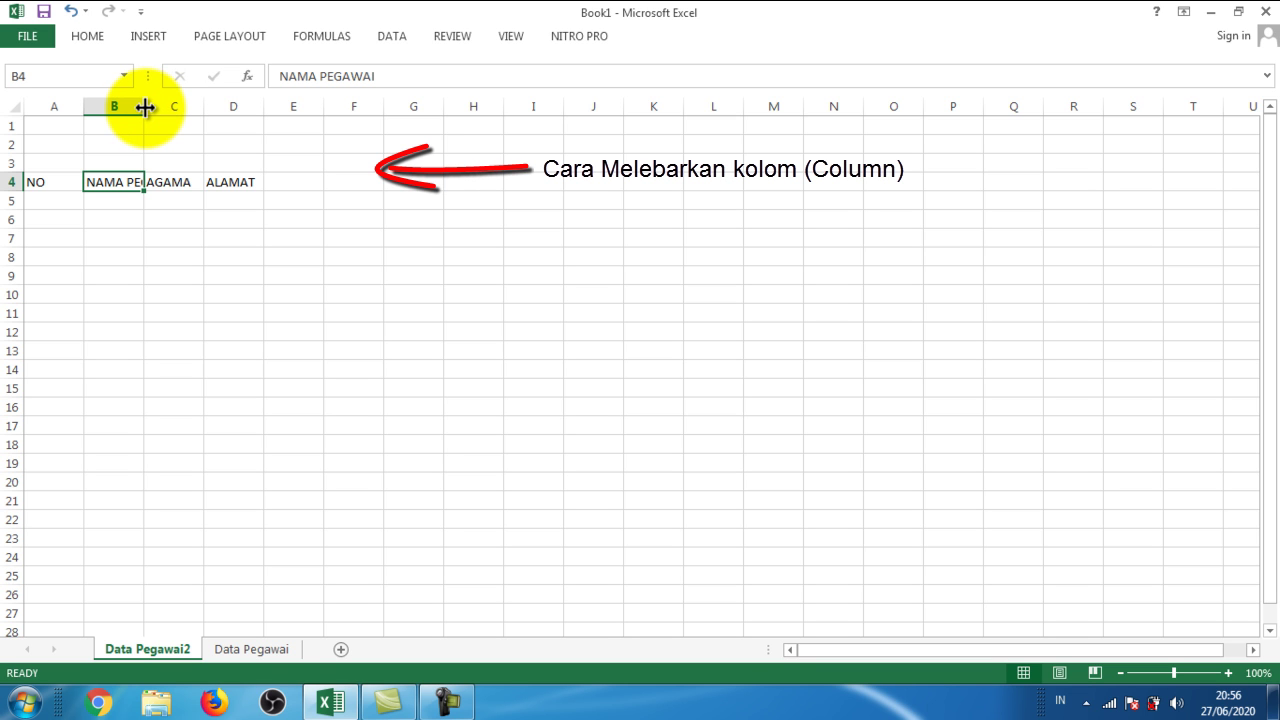
pyautogui.moveTo(145, 108); pyautogui.dragTo(209, 108)
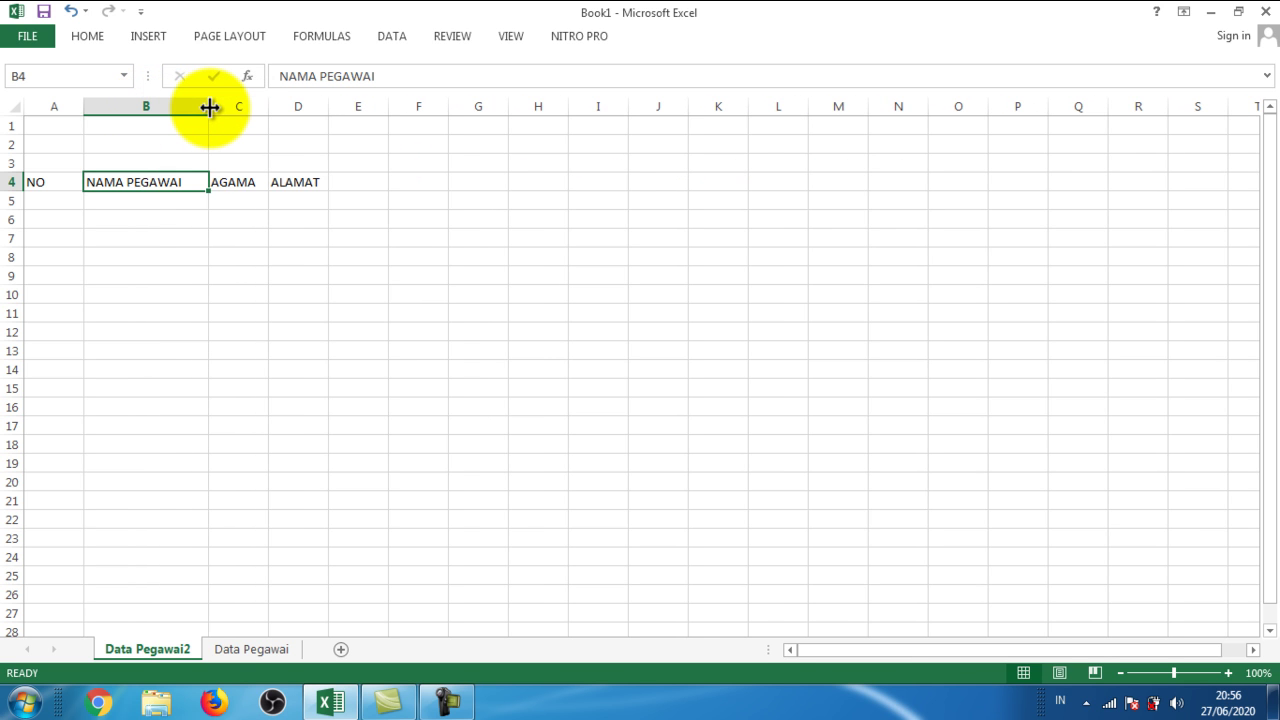
pyautogui.click(155, 234)
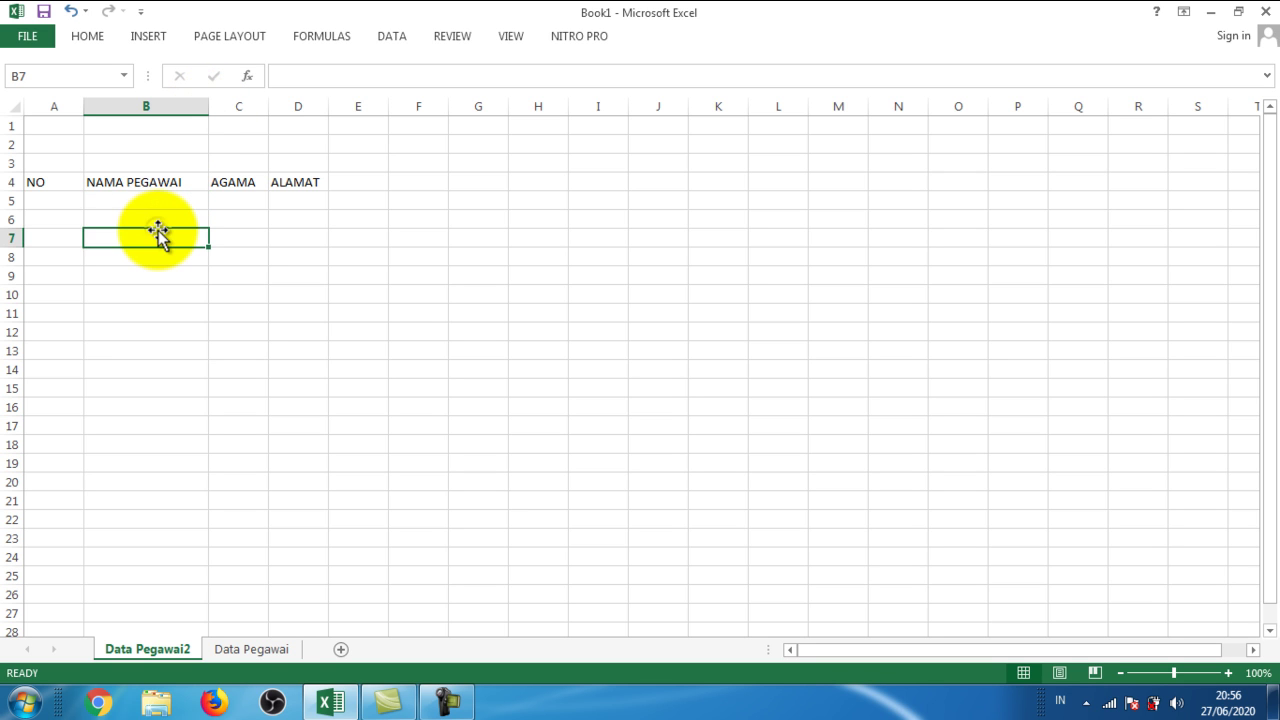
# Number the rows 1 to 5 in cells A5 to A9 under the NO header, as on the Data Pegawai sheet.
pyautogui.click(48, 199)
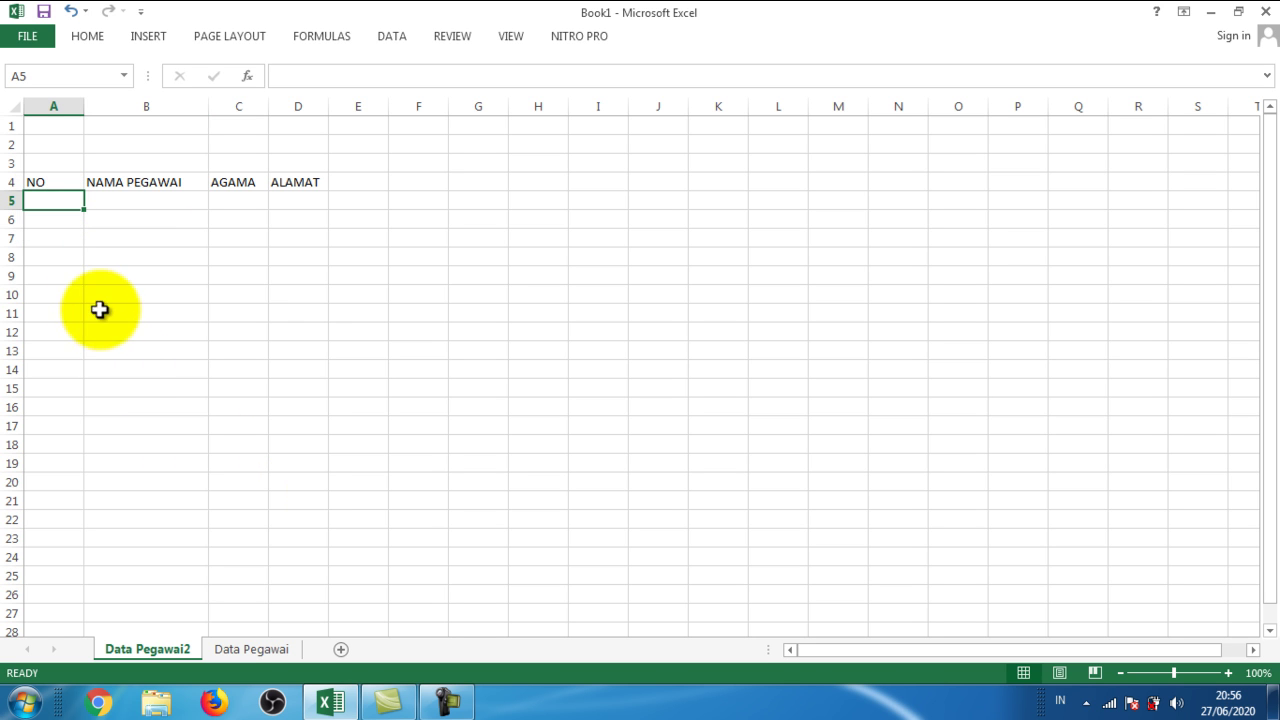
pyautogui.click(268, 652)
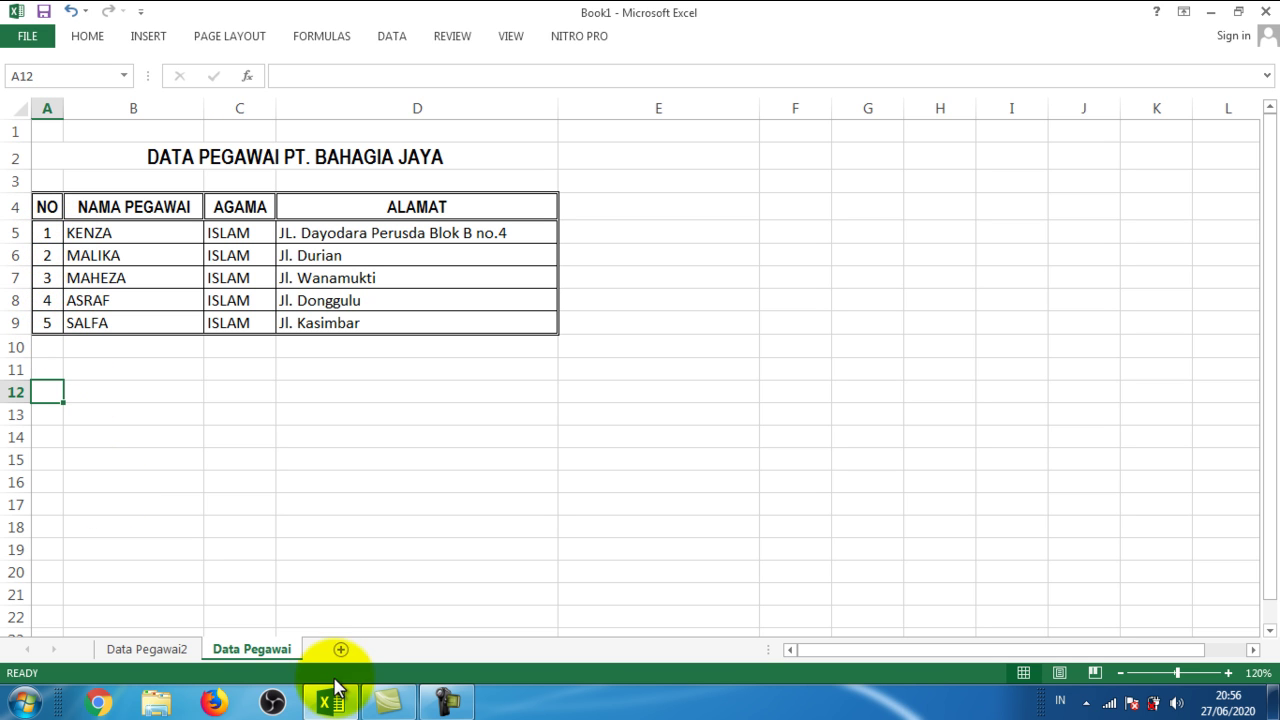
pyautogui.click(153, 652)
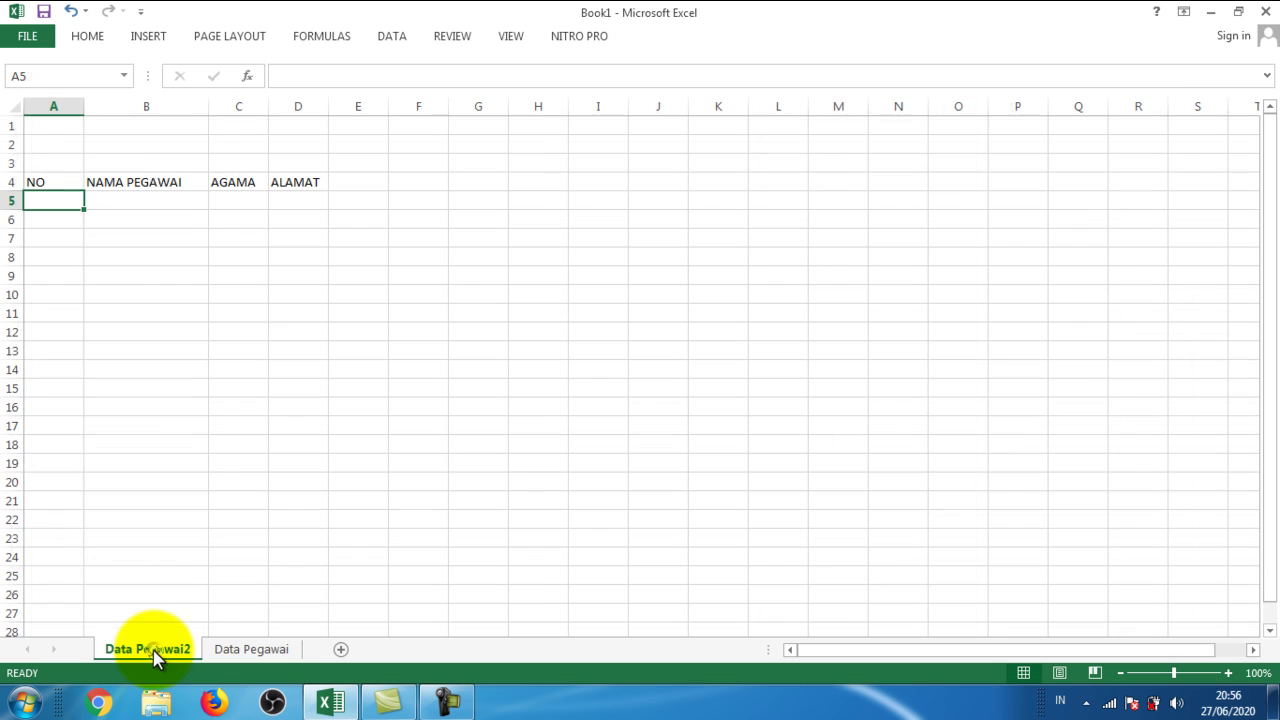
pyautogui.write('1')
pyautogui.press('Return')
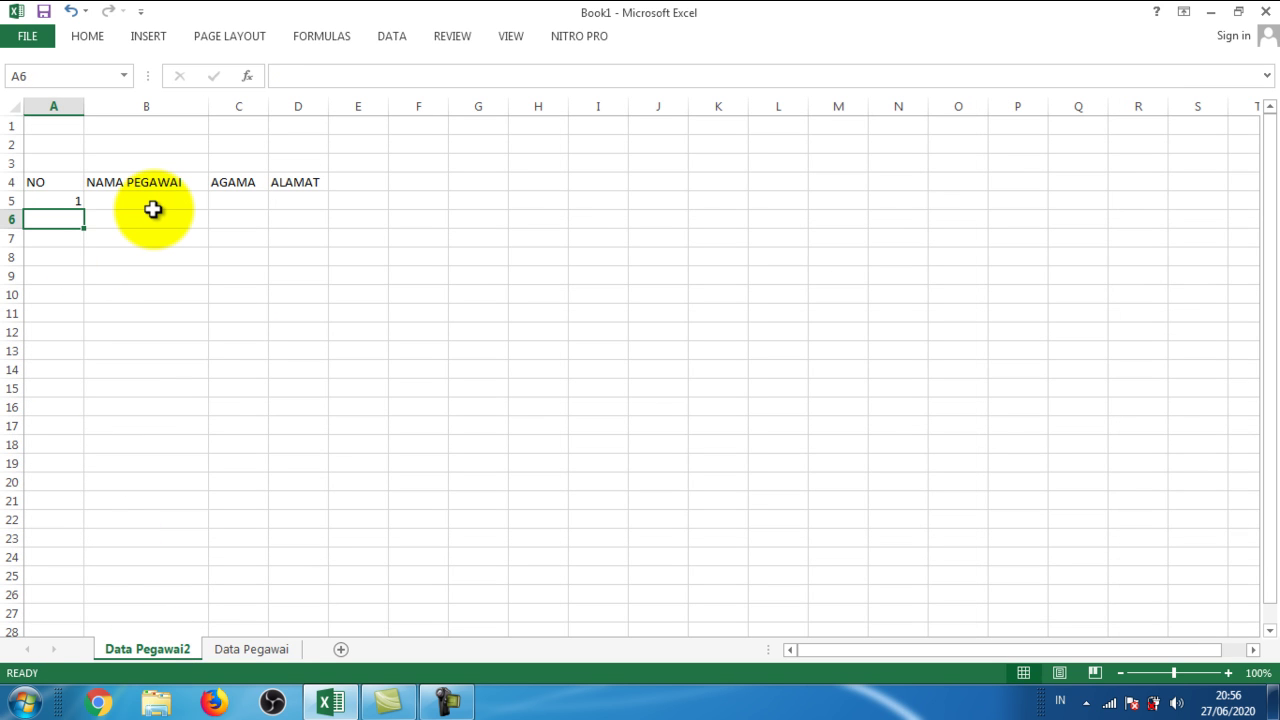
pyautogui.write('2')
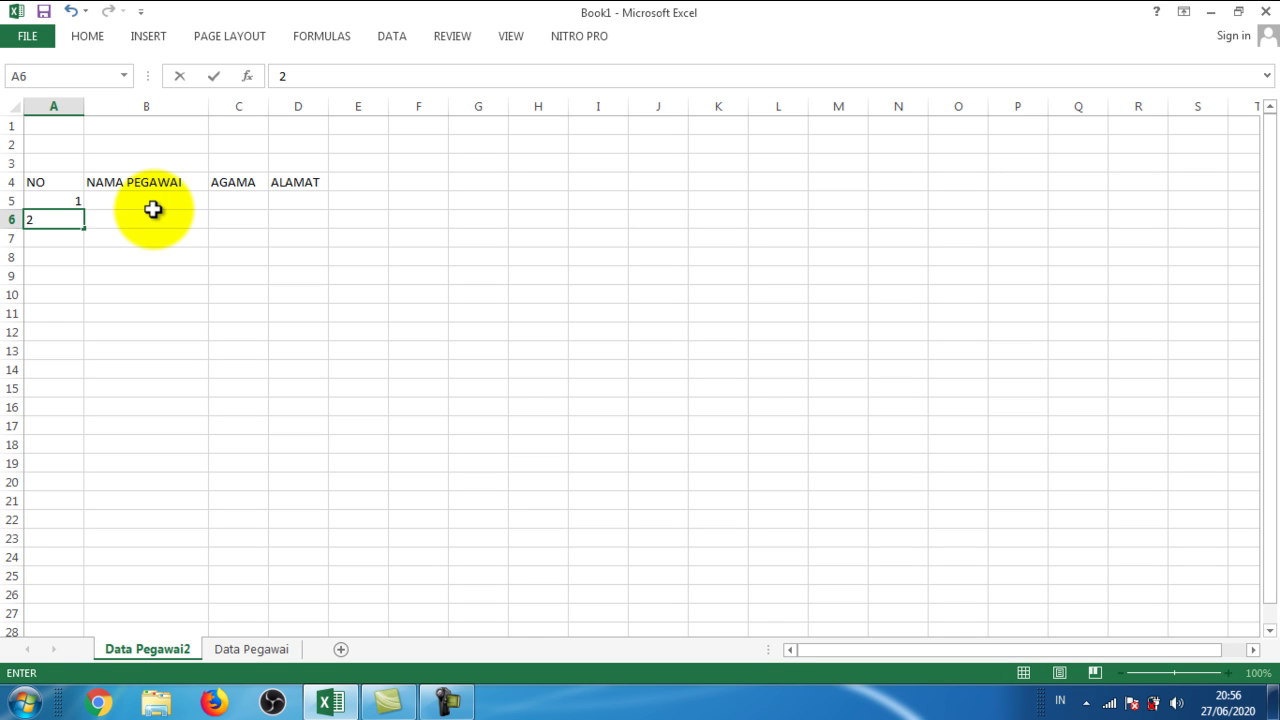
pyautogui.press('Return')
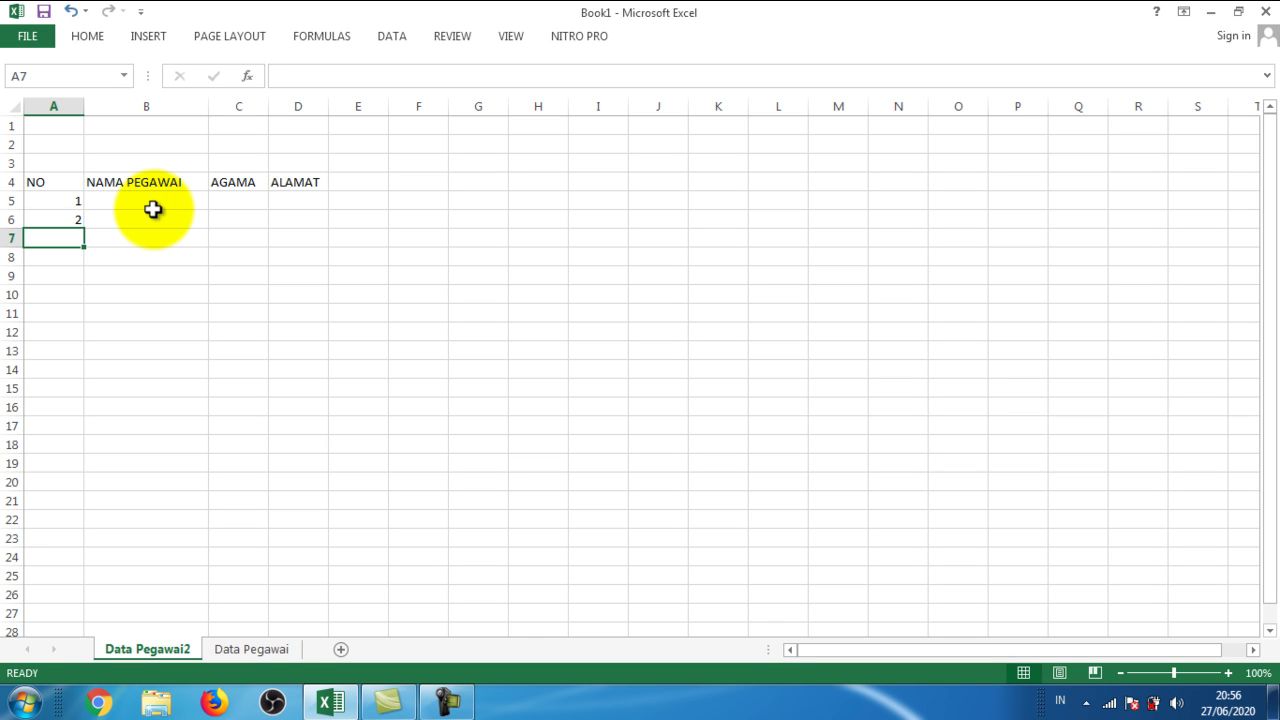
pyautogui.write('3')
pyautogui.press('Return')
pyautogui.write('4')
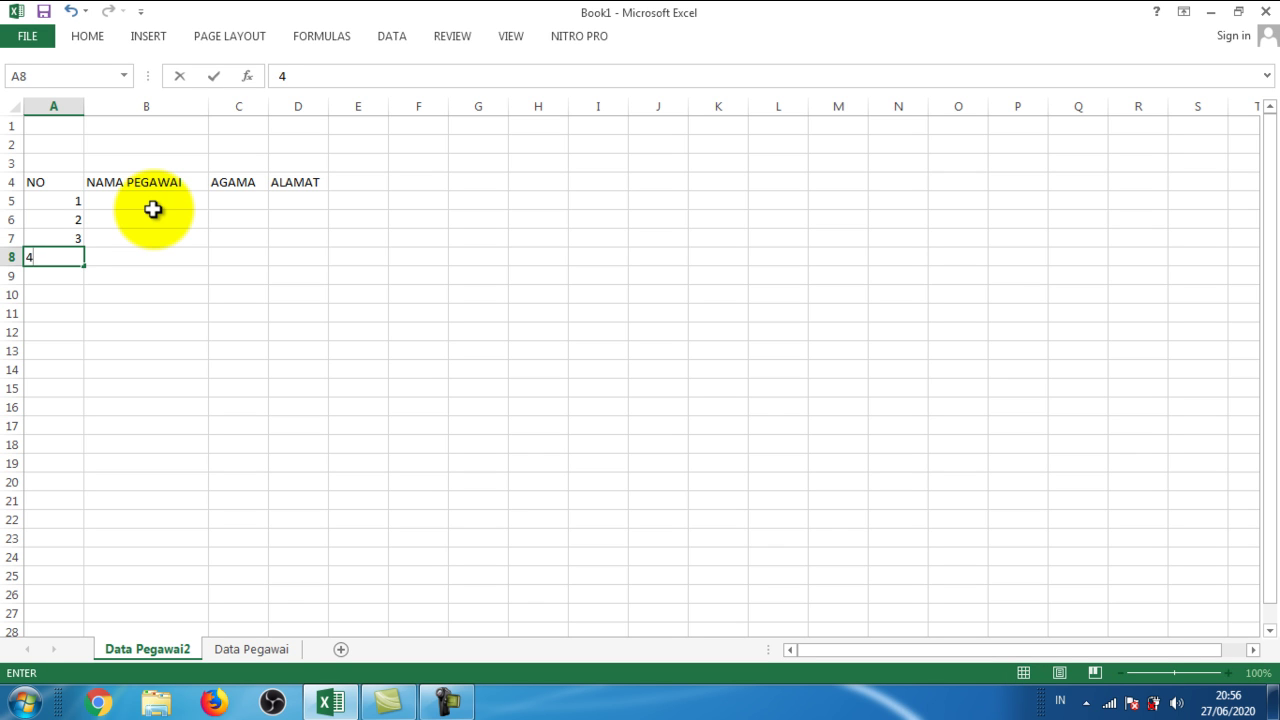
pyautogui.press('Return')
pyautogui.write('5')
pyautogui.press('Return')
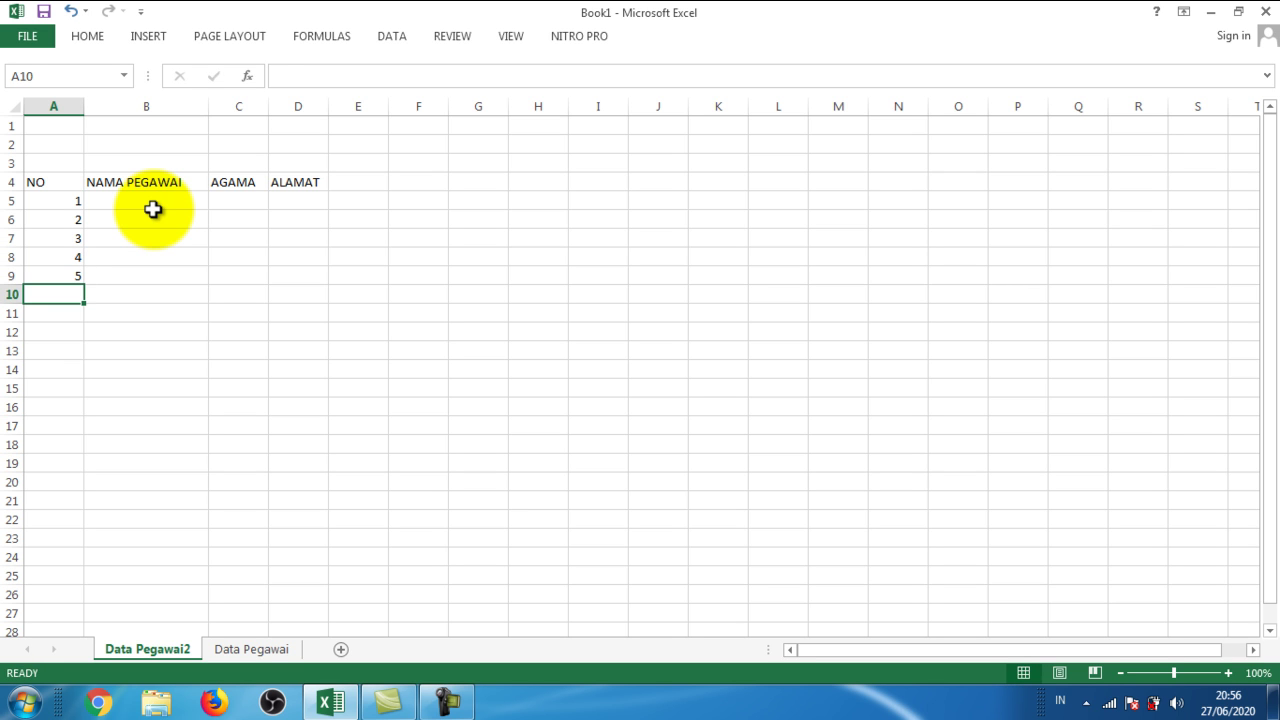
# Fill cells B5 to B9 under NAMA PEGAWAI with the five employee names from the Data Pegawai sheet, in the same order.
pyautogui.click(150, 202)
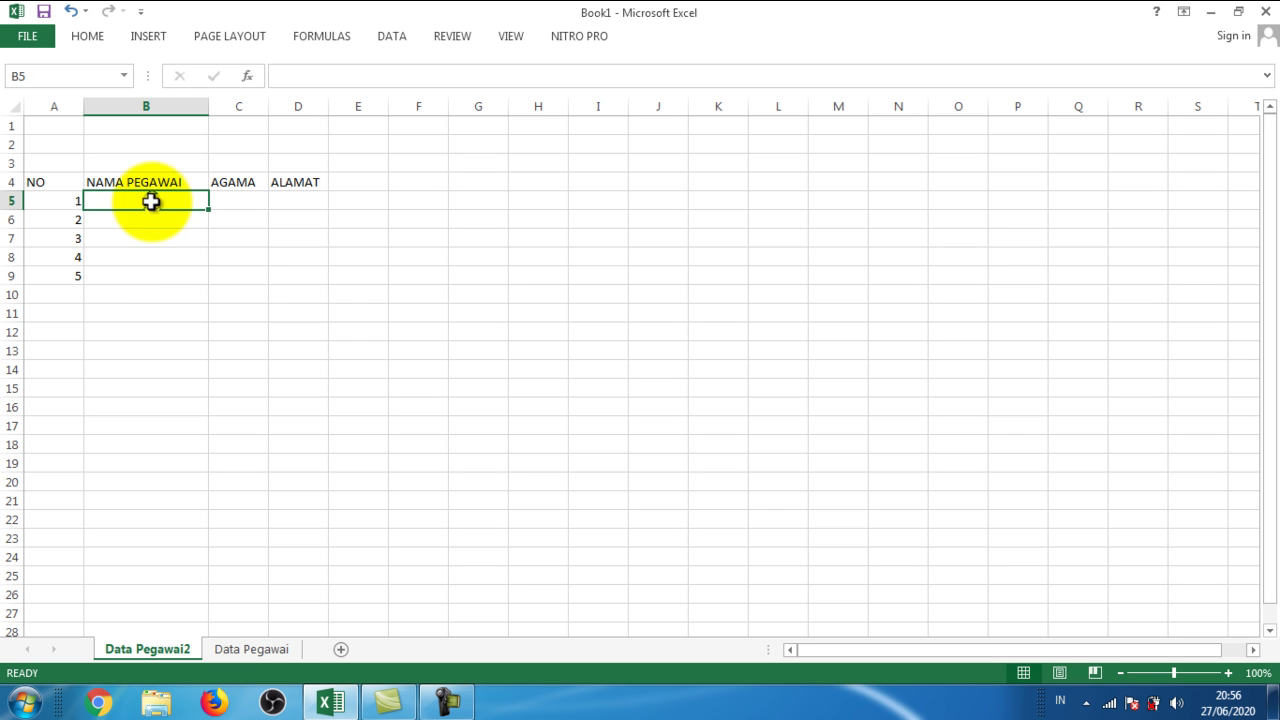
pyautogui.click(251, 649)
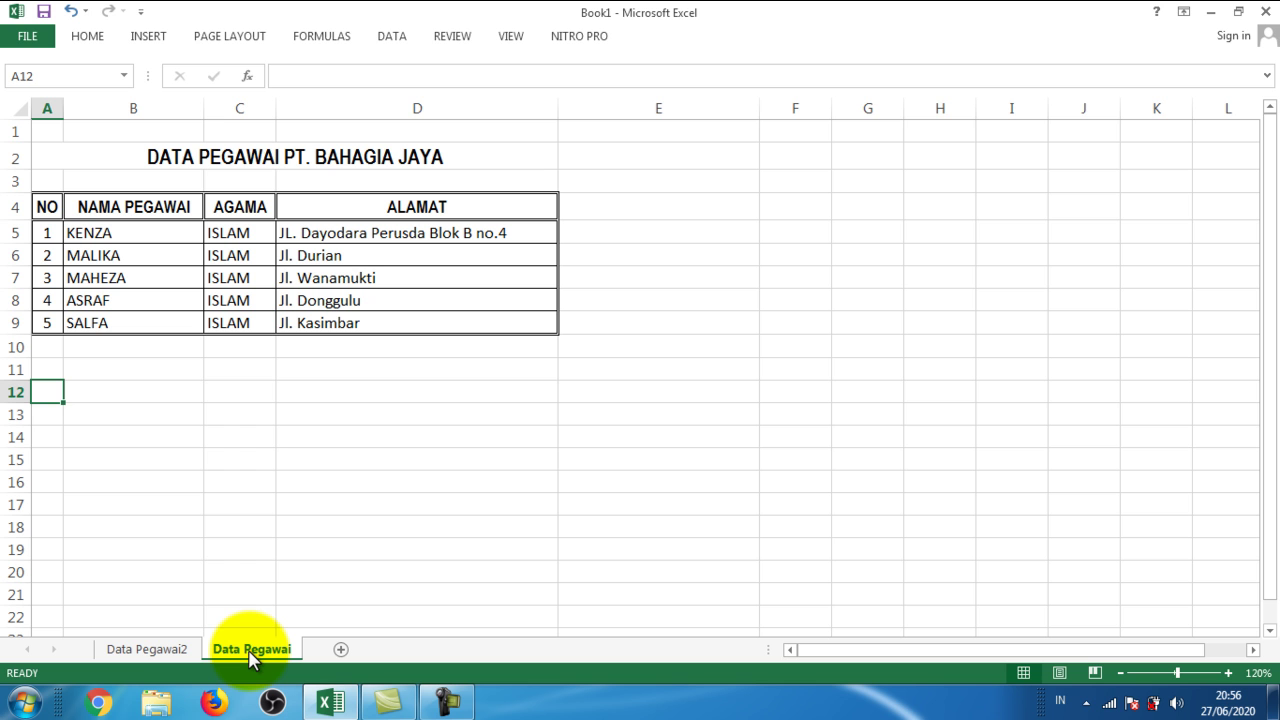
pyautogui.click(150, 650)
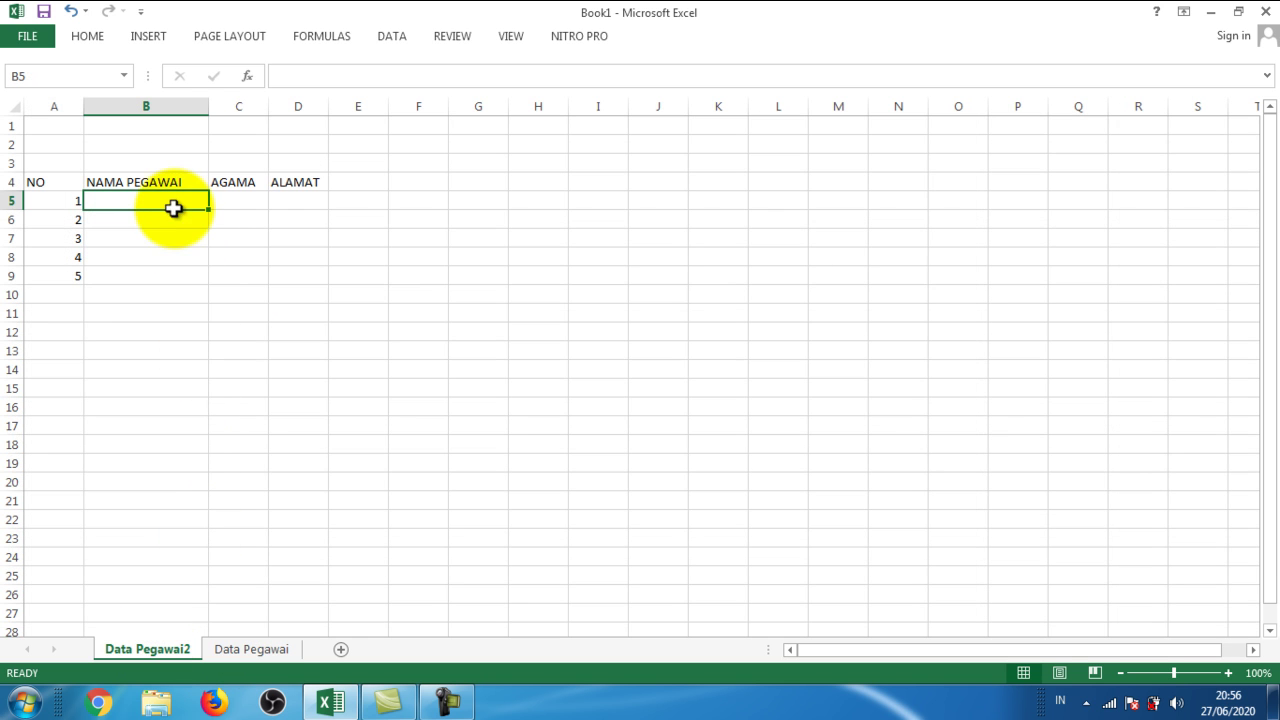
pyautogui.write('KE')
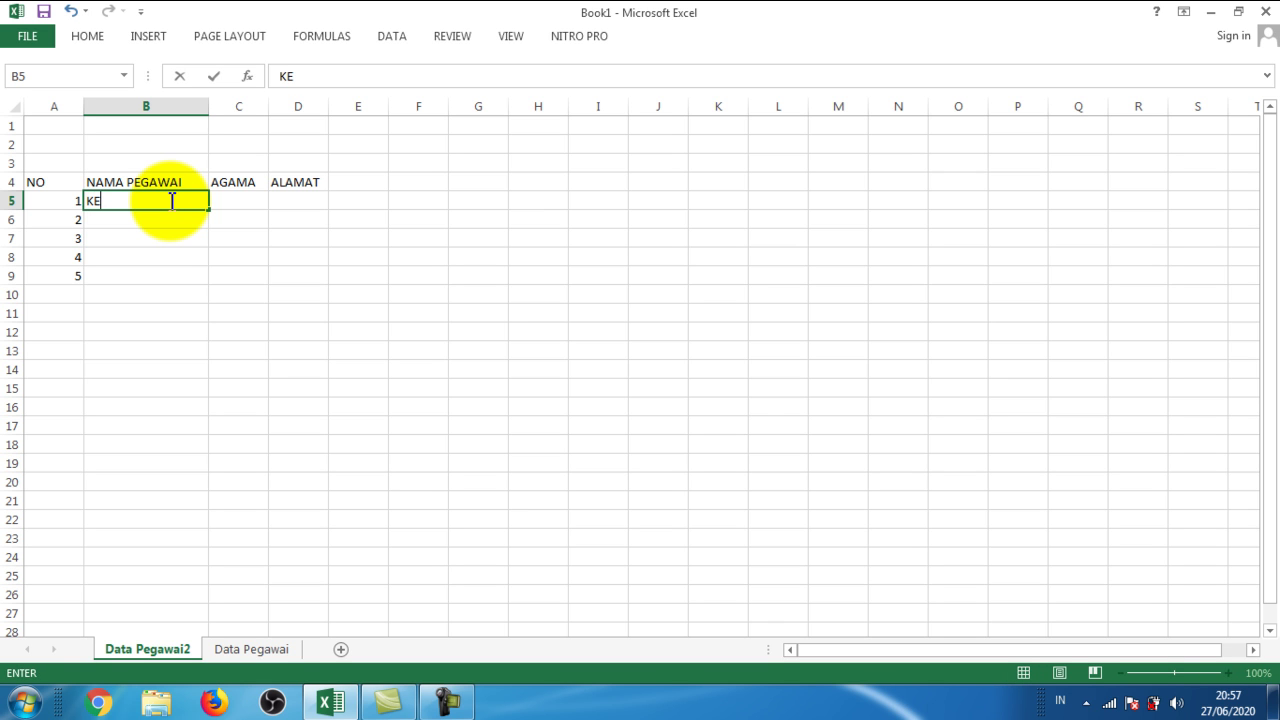
pyautogui.write('NZ')
pyautogui.press('Return')
pyautogui.write('MALIKA')
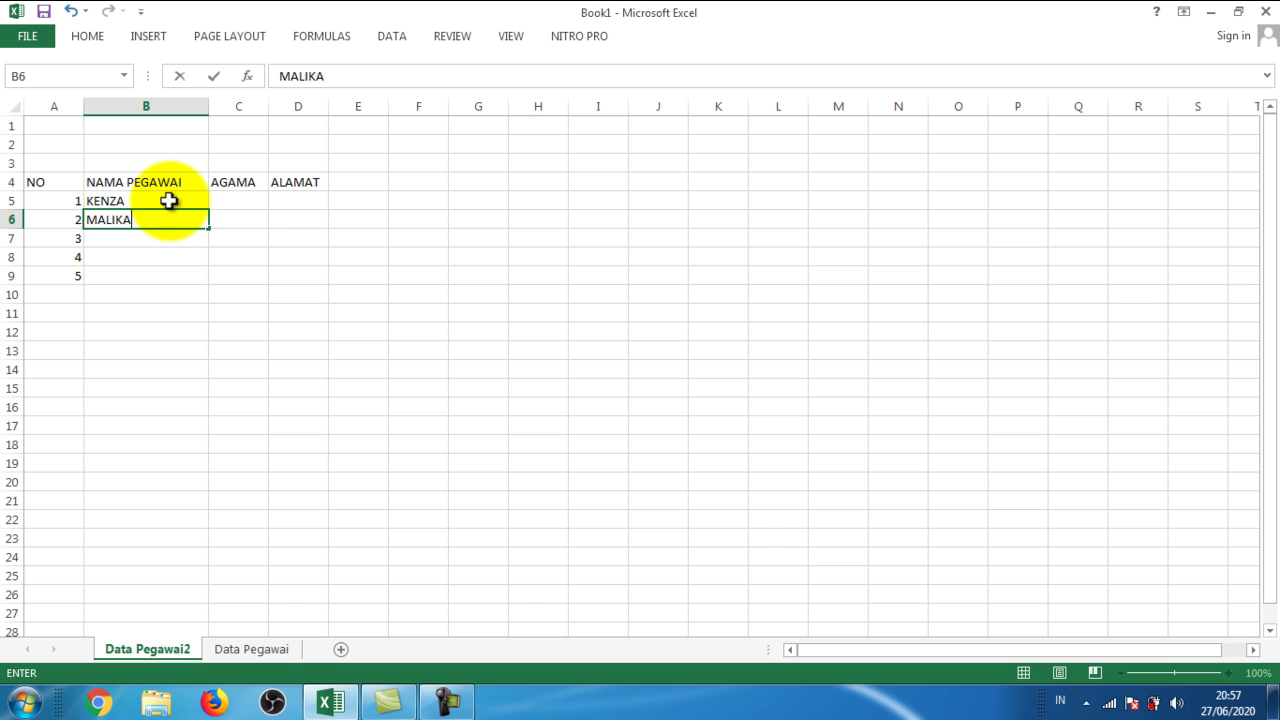
pyautogui.press('Return')
pyautogui.write('MAHEZA')
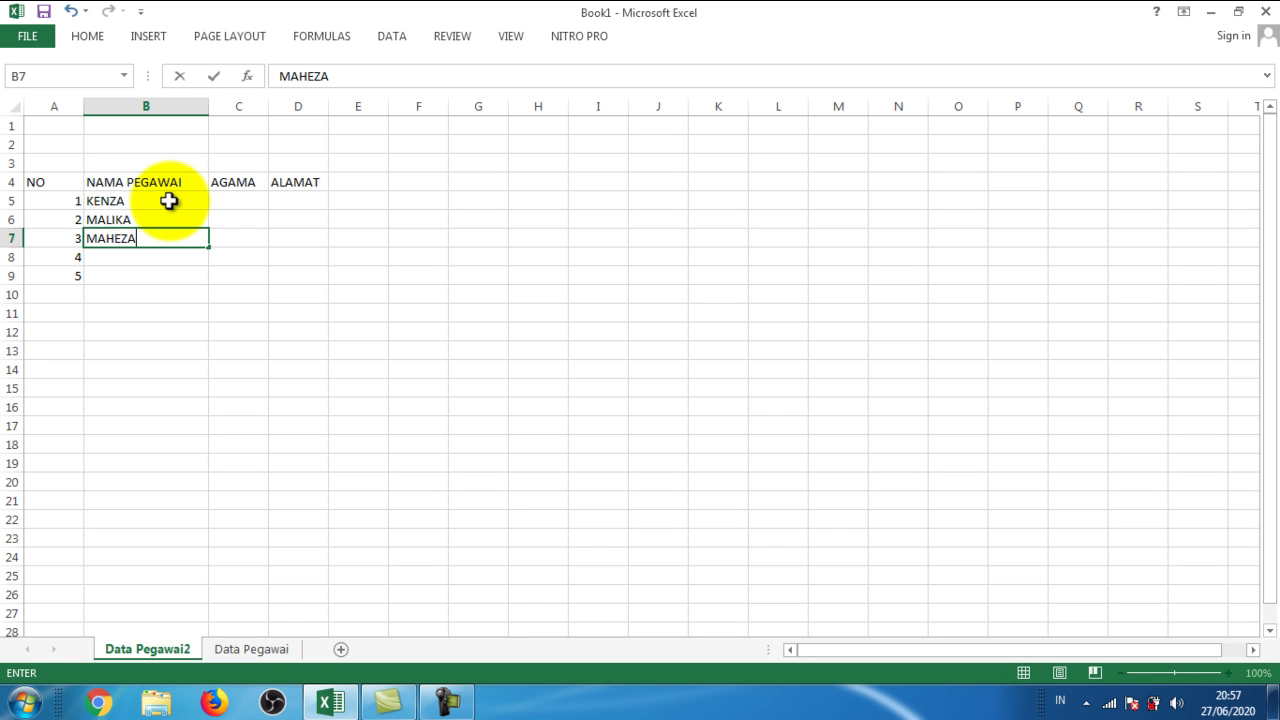
pyautogui.press('Return')
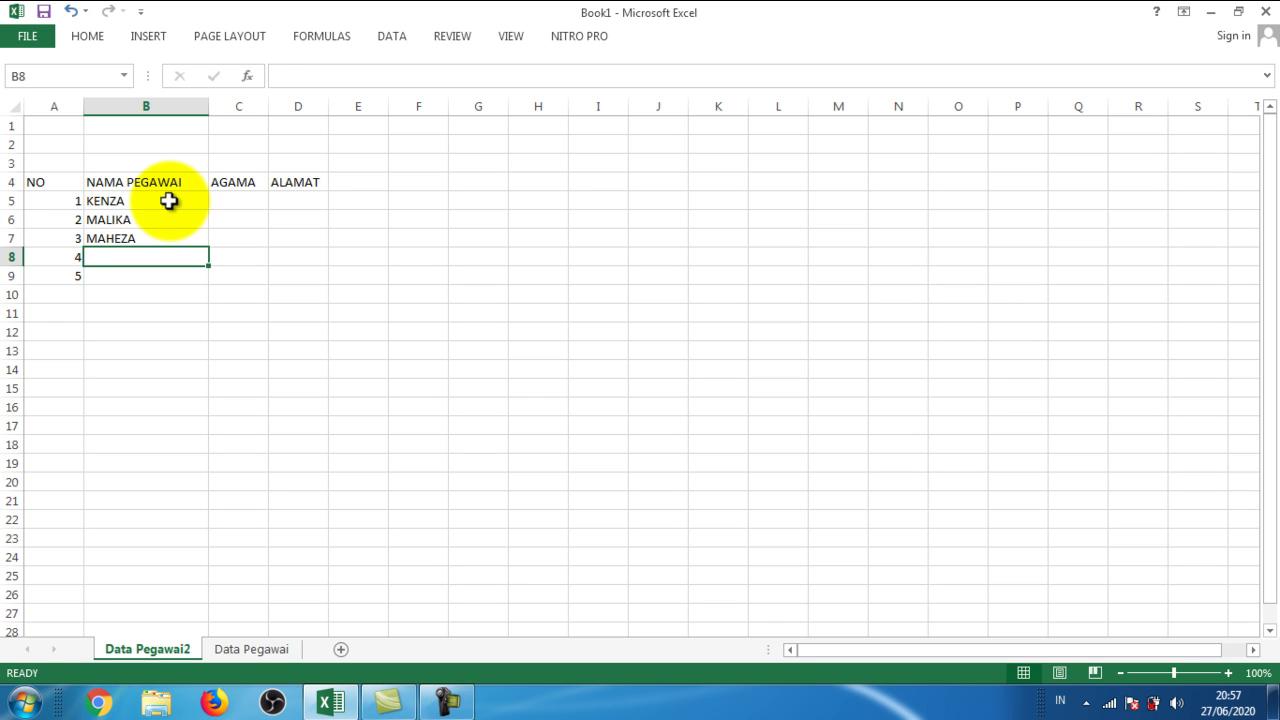
pyautogui.write('ASRAF')
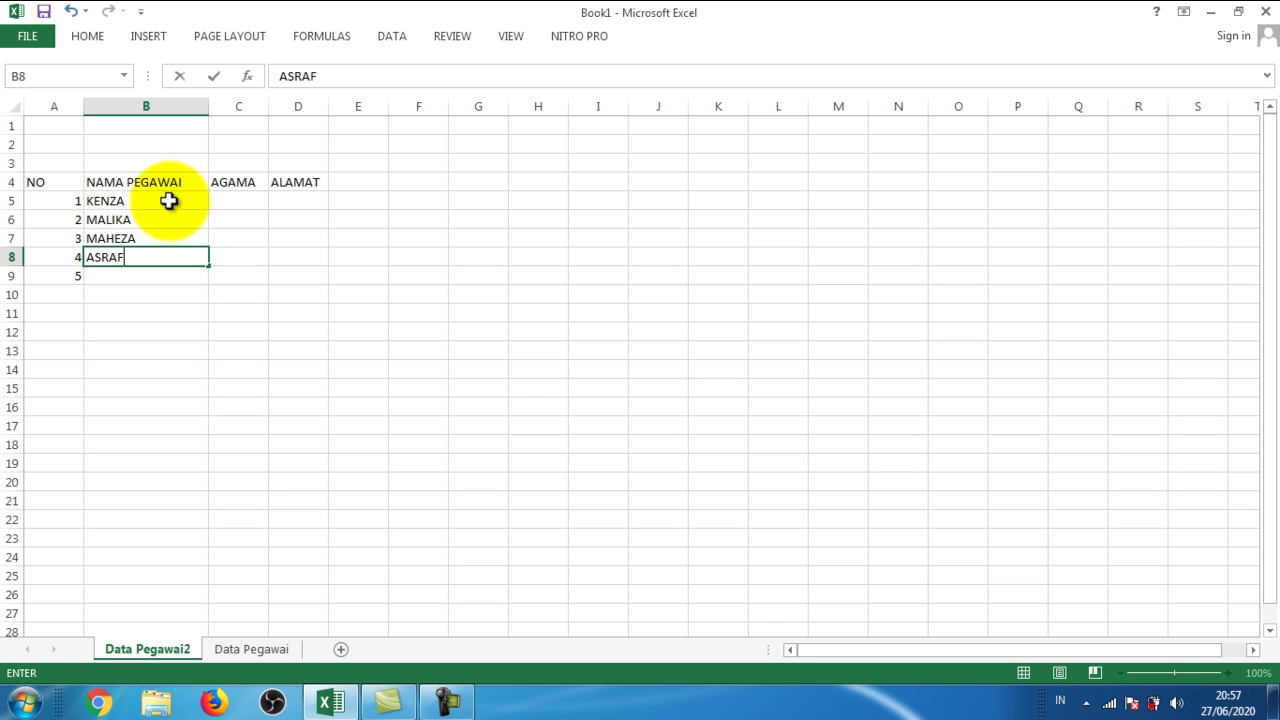
pyautogui.press('Return')
pyautogui.write('SALFA')
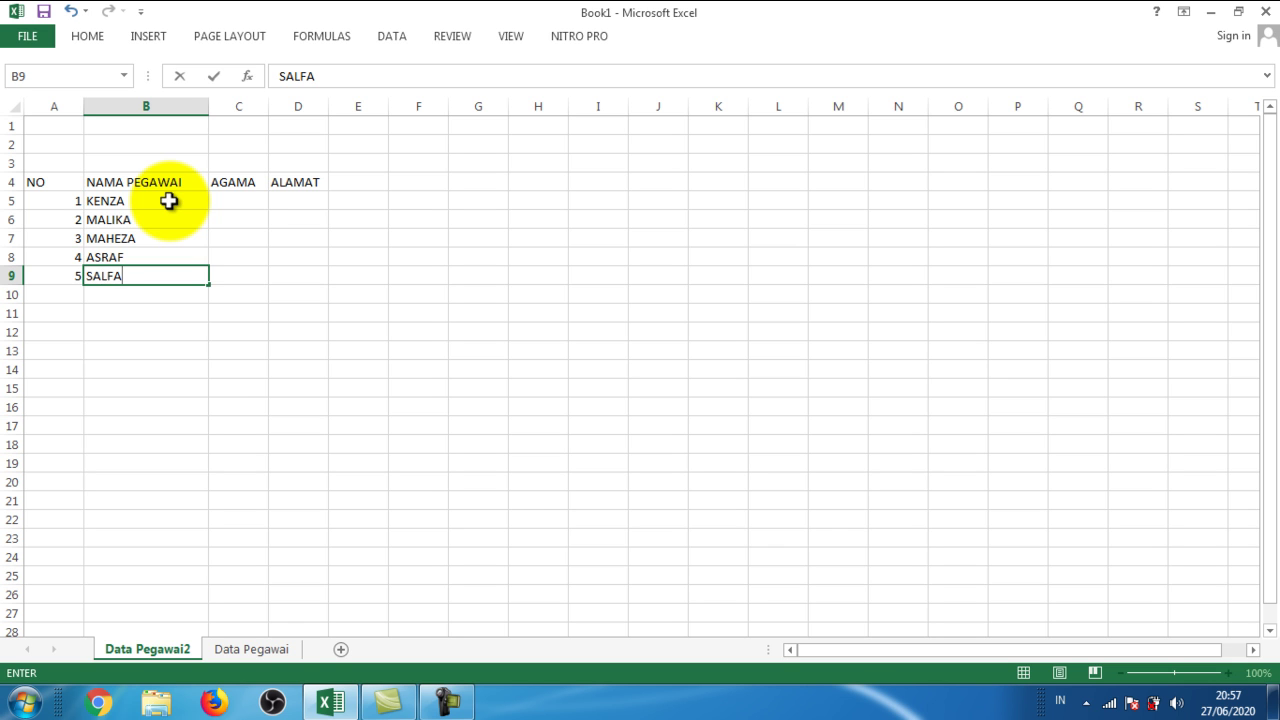
# Enter ISLAM in each of cells C5 to C9 under the AGAMA header.
pyautogui.click(233, 204)
pyautogui.write('IS')
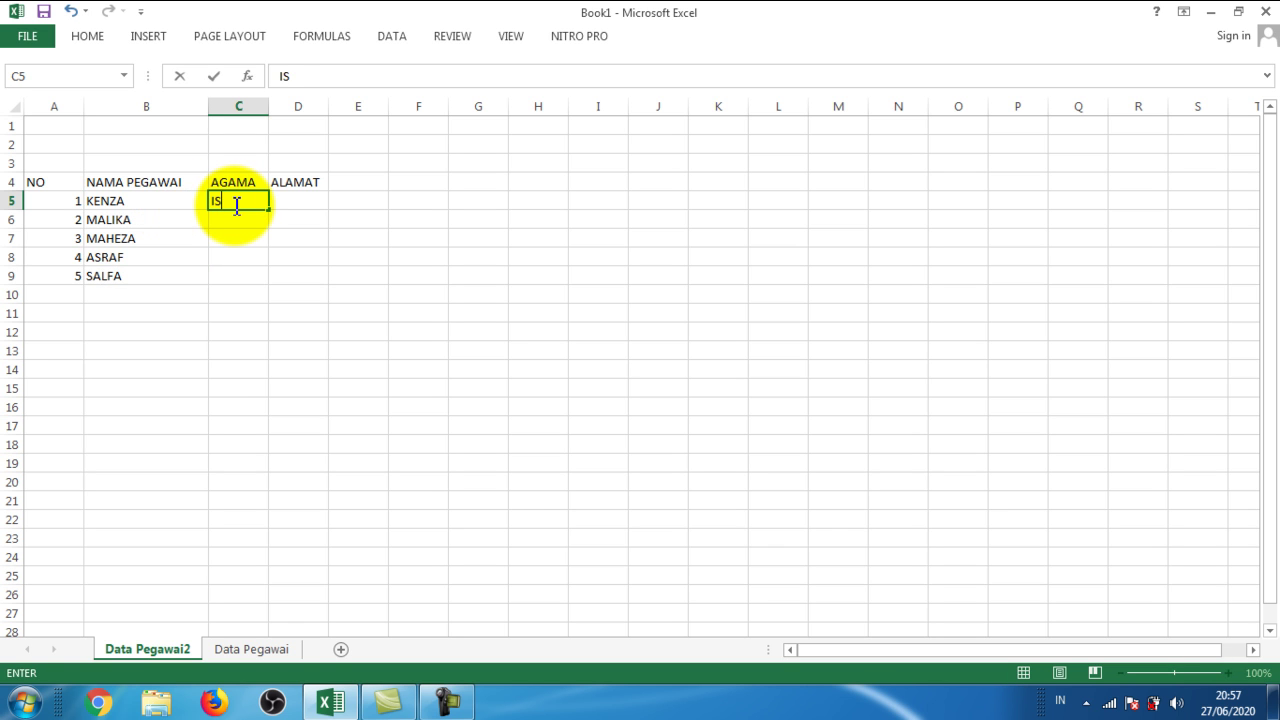
pyautogui.write('LAM')
pyautogui.press('Return')
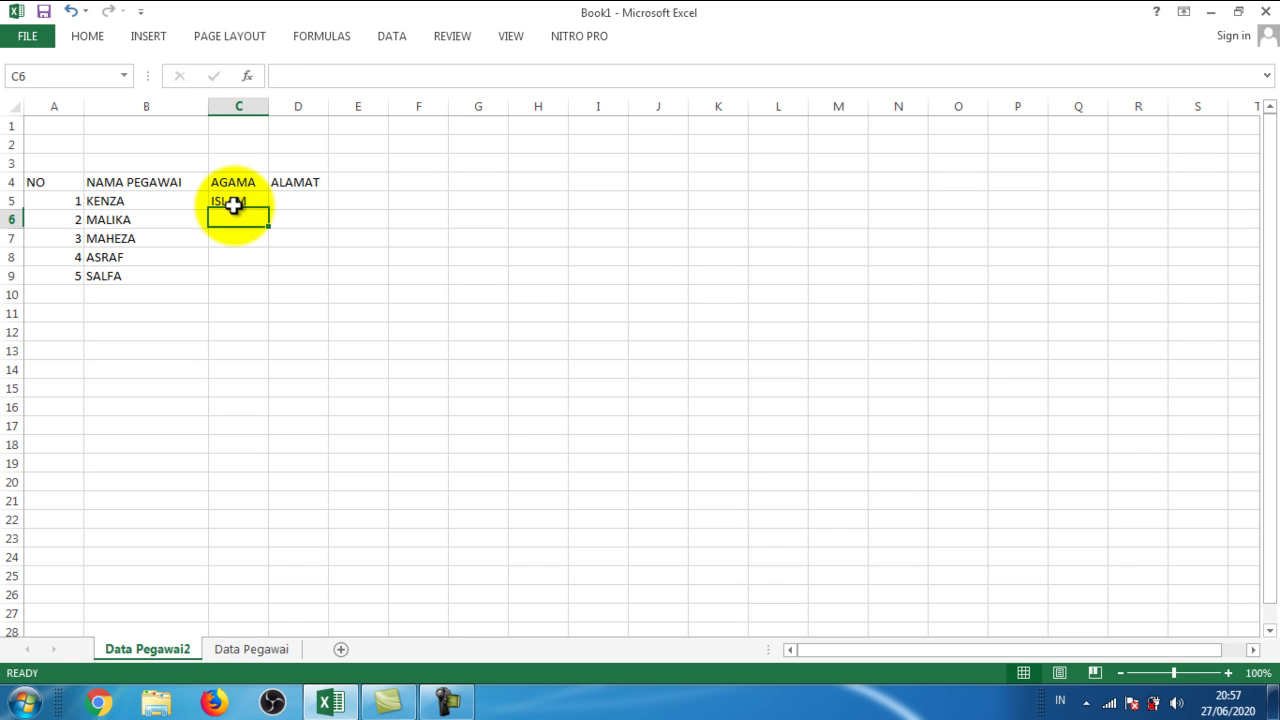
pyautogui.write('ISLAM')
pyautogui.press('Return')
pyautogui.write('I')
pyautogui.press('Return')
pyautogui.write('I')
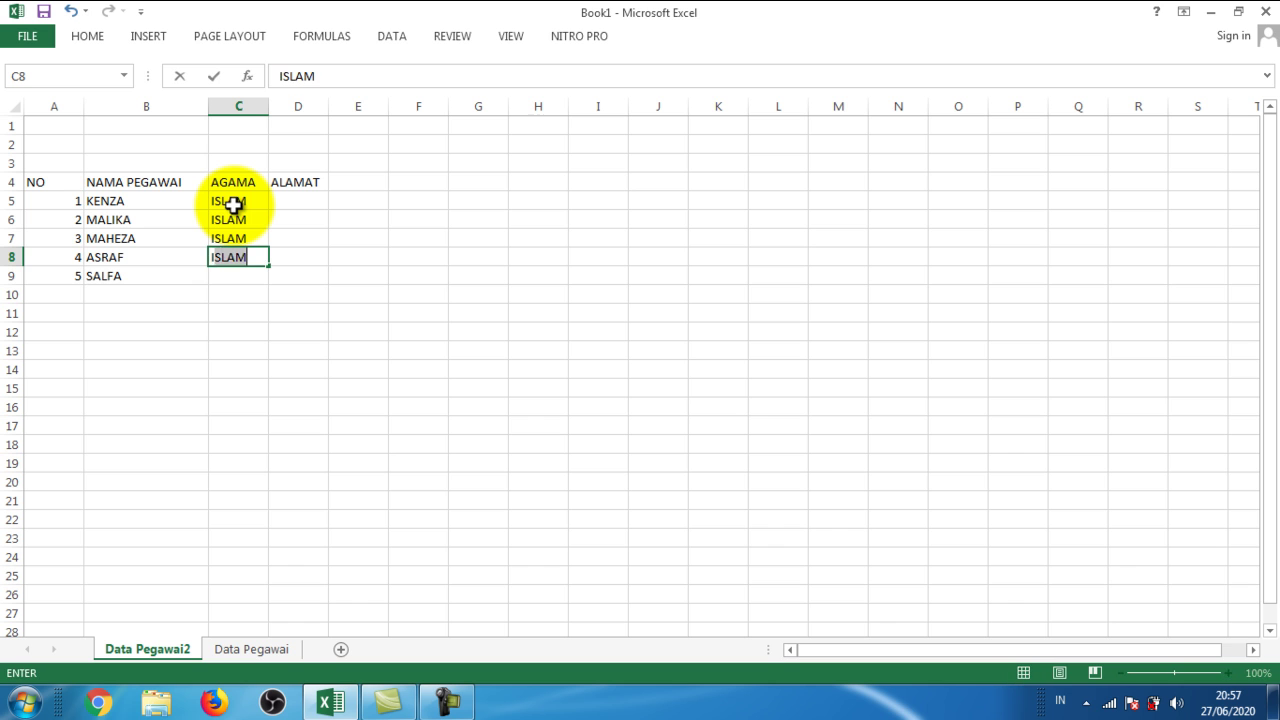
pyautogui.press('Return')
pyautogui.write('ISLAM')
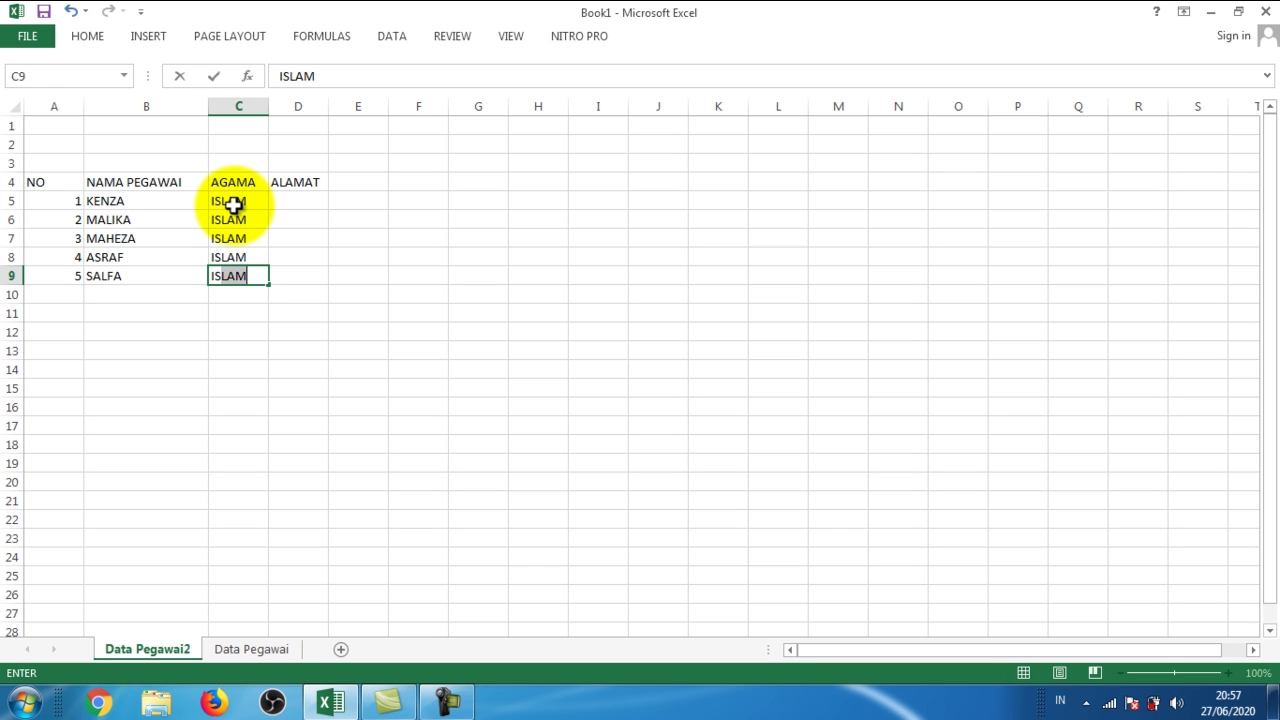
pyautogui.press('Return')
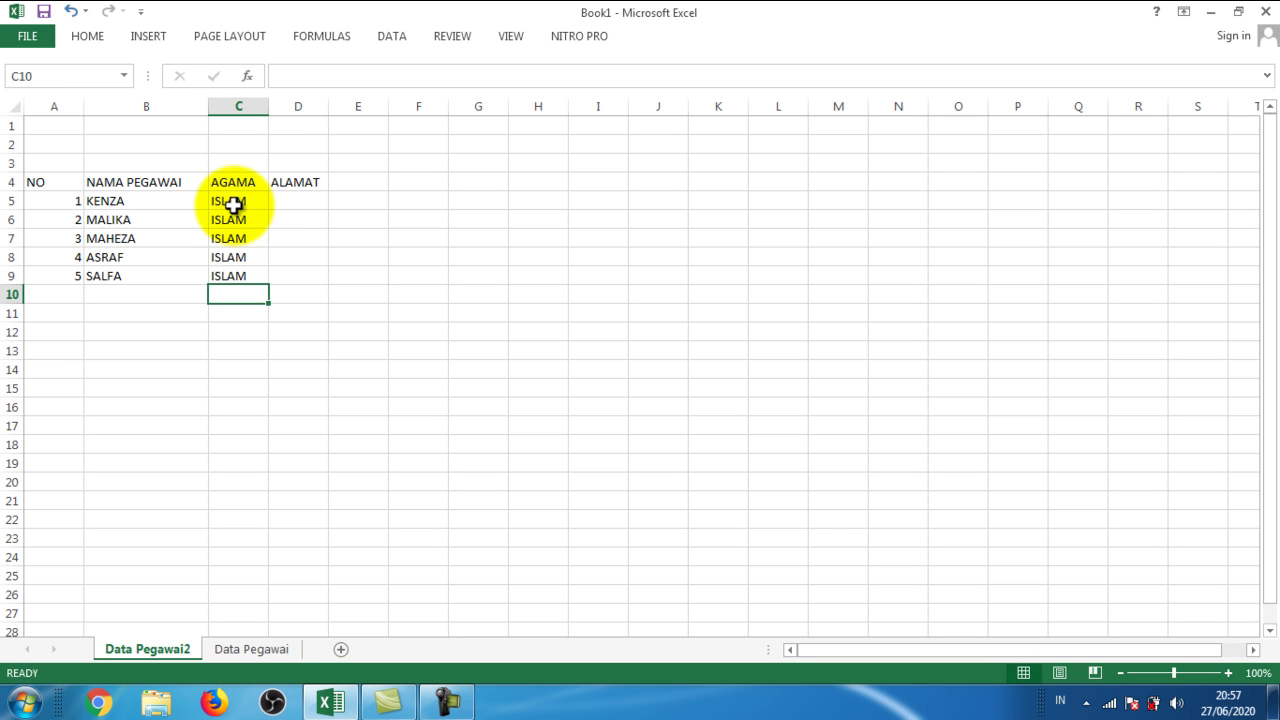
# Enter the first two employees' addresses from the Data Pegawai sheet in capitals in cells D5 and D6 under the ALAMAT header.
pyautogui.click(297, 206)
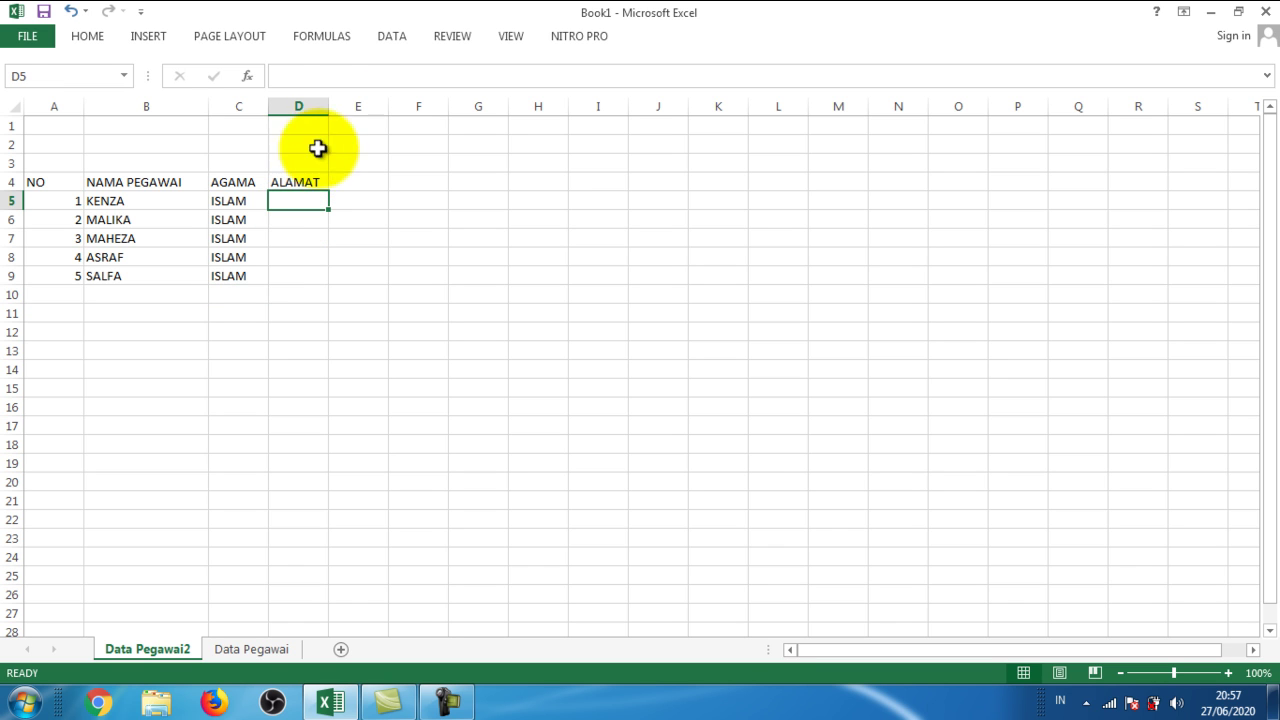
pyautogui.write('JL. DAYODARA')
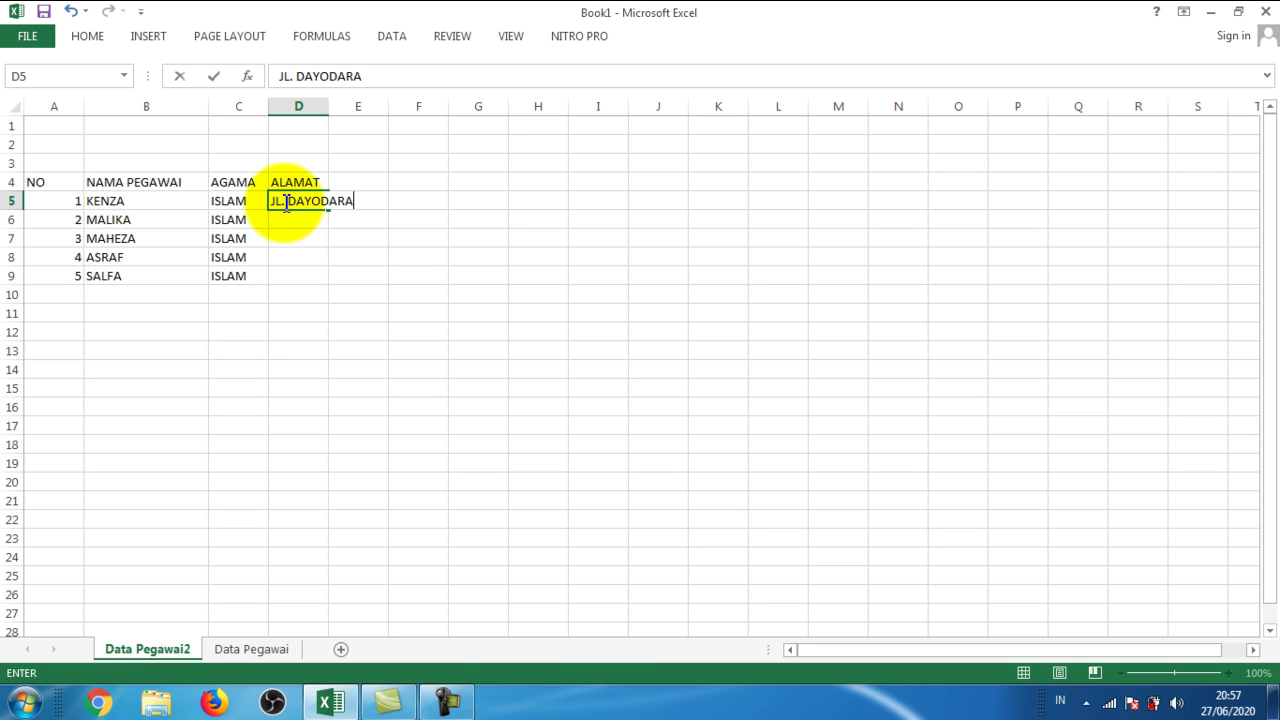
pyautogui.write(' PERUSD')
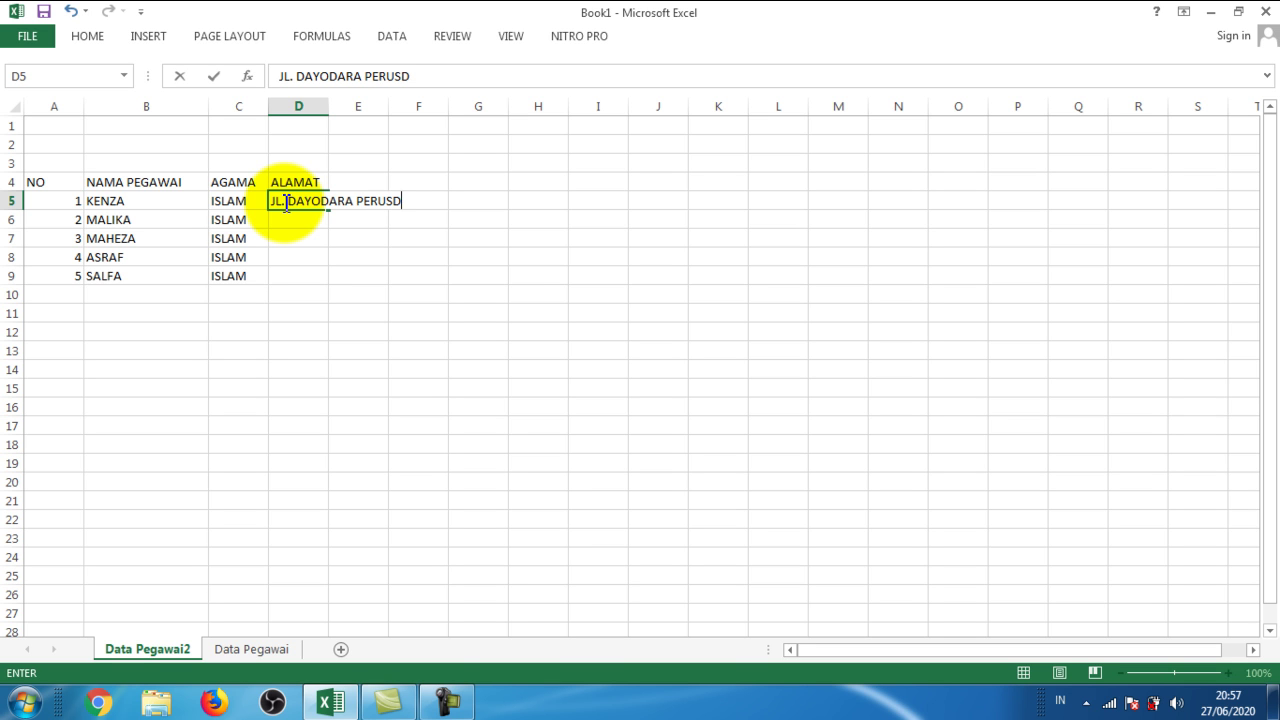
pyautogui.write('A B 4')
pyautogui.press('Return')
pyautogui.write('J')
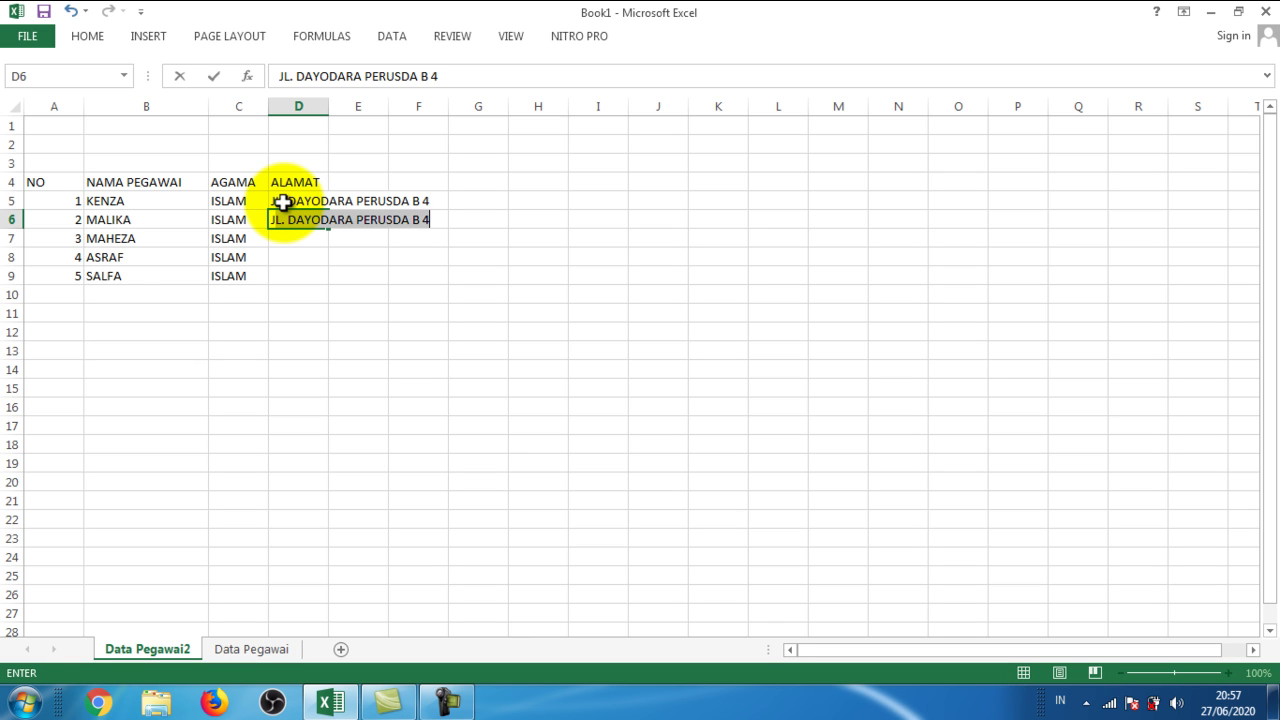
pyautogui.write('L. DURIAN')
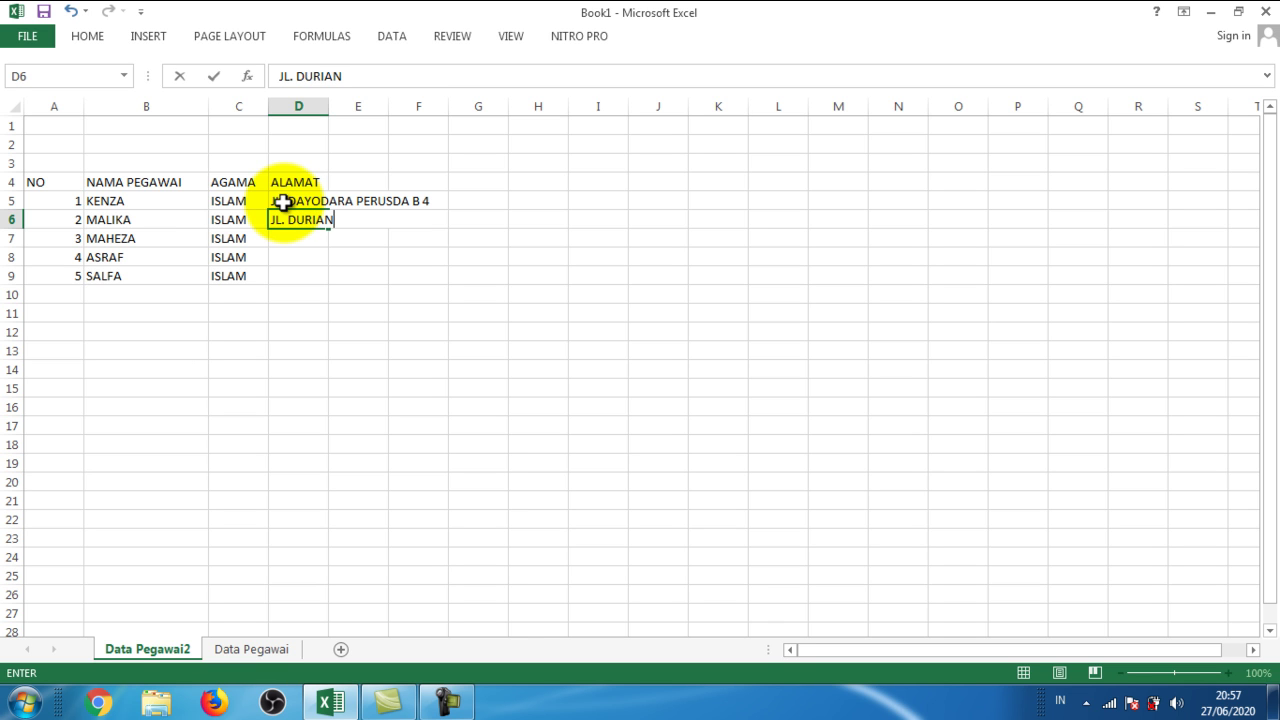
pyautogui.press('Return')
# Enter the remaining three employees' addresses in capitals in cells D7 to D9, in the same order as on the Data Pegawai sheet.
pyautogui.write('JL')
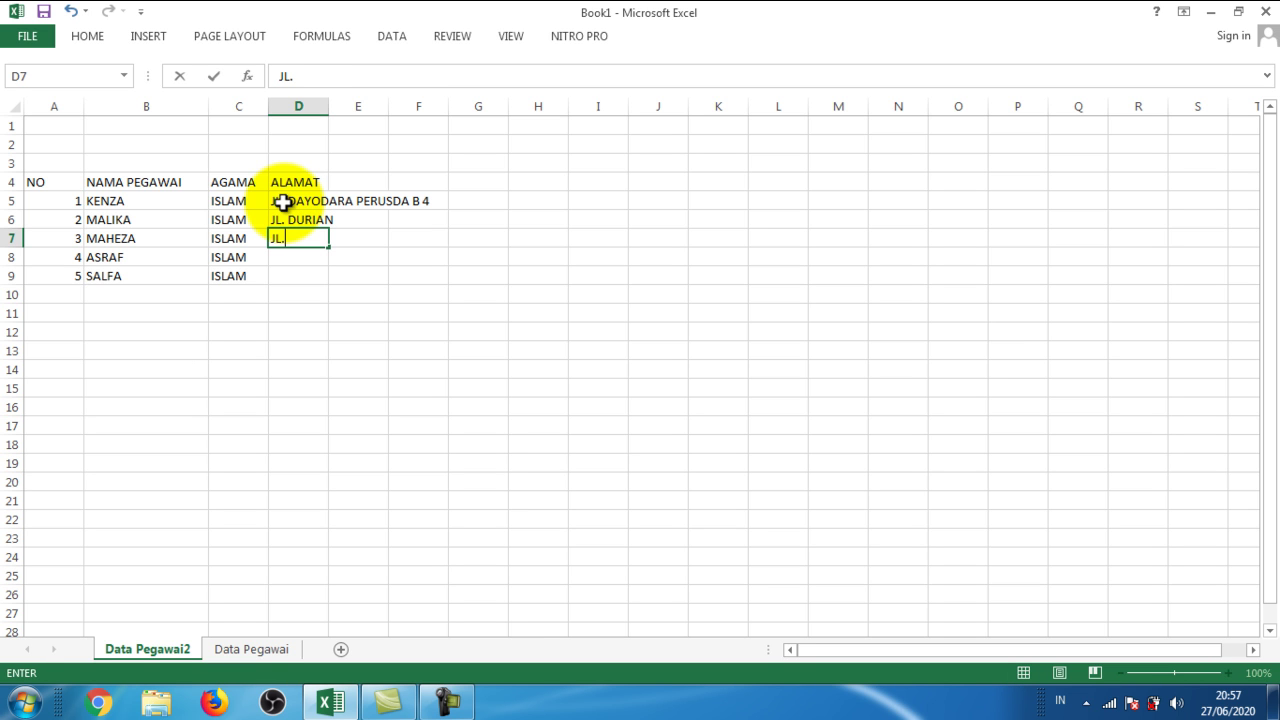
pyautogui.write('. WNA')
pyautogui.press('BackSpace')
pyautogui.write('ANAMUKTI')
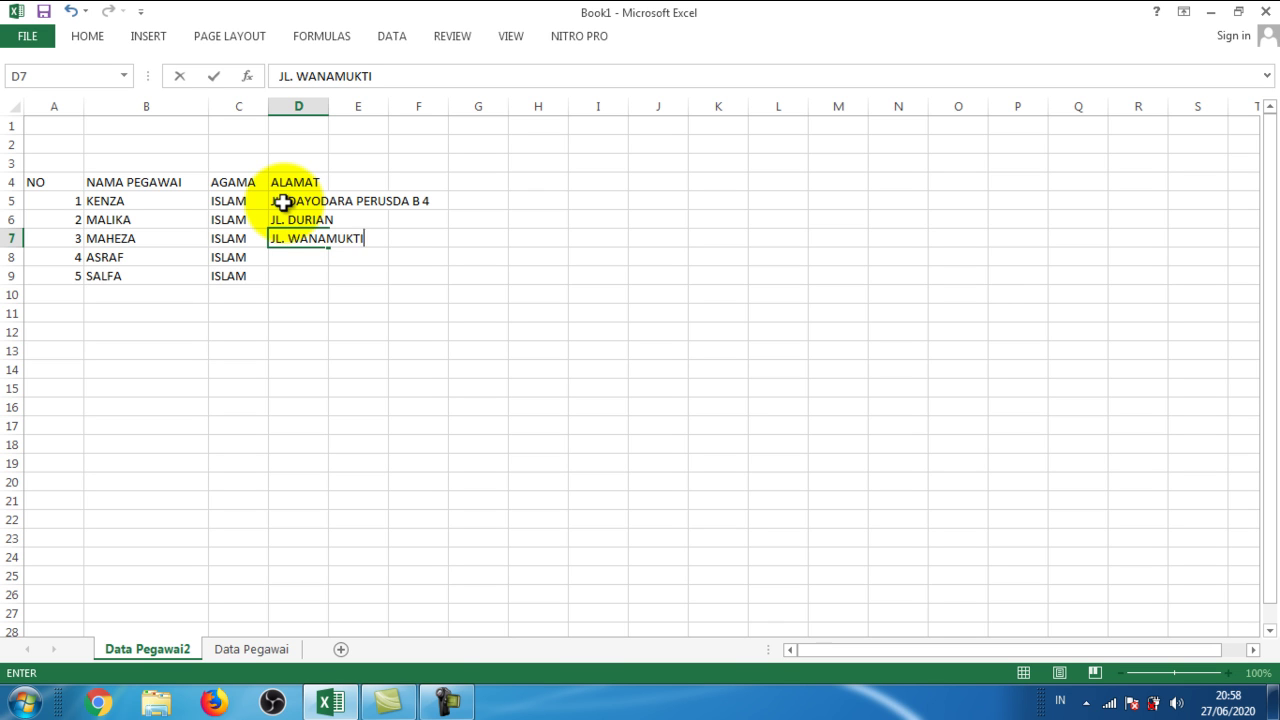
pyautogui.hotkey('ctrl', 'Return')
pyautogui.press('Down')
pyautogui.write('J')
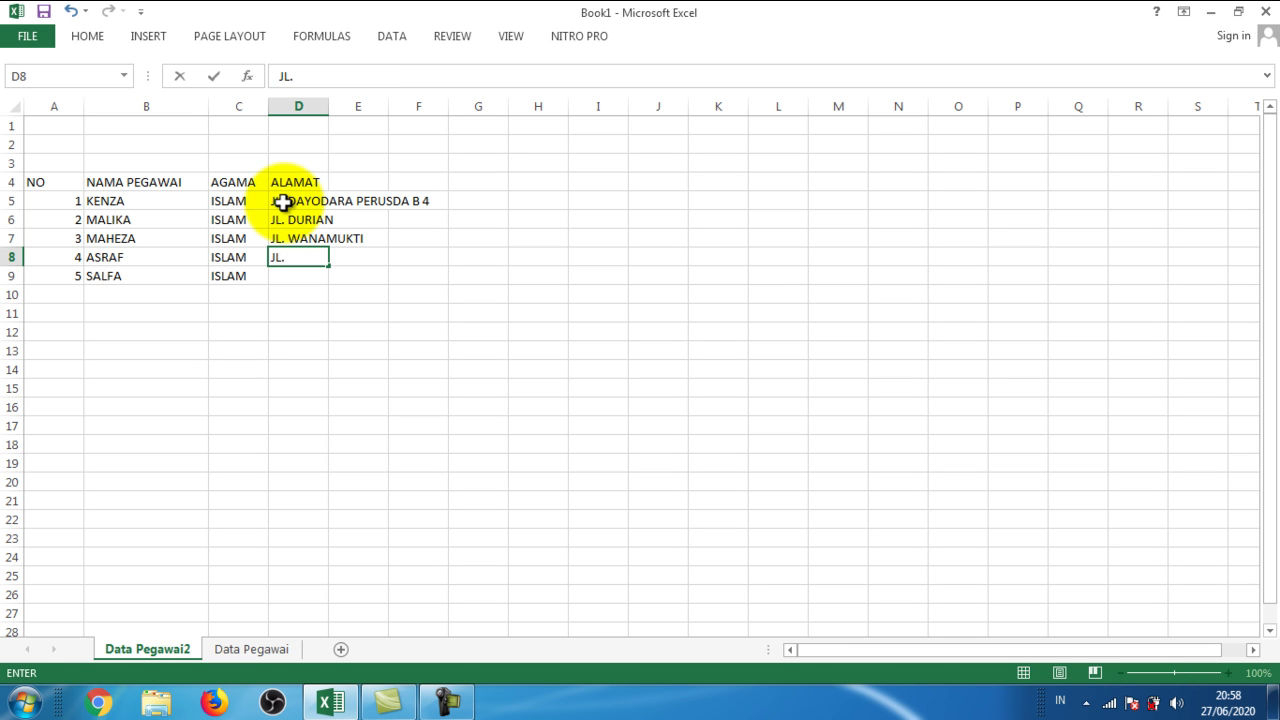
pyautogui.write('L. DONGGULU')
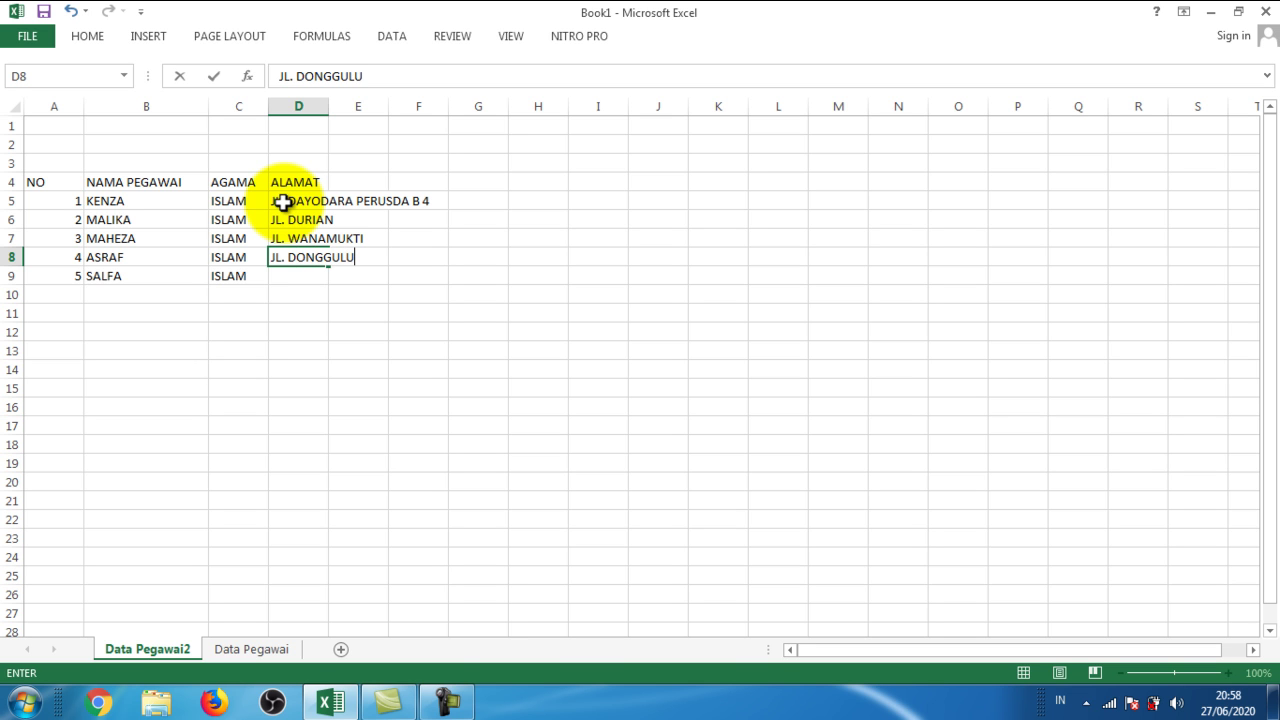
pyautogui.press('Return')
pyautogui.write('JL')
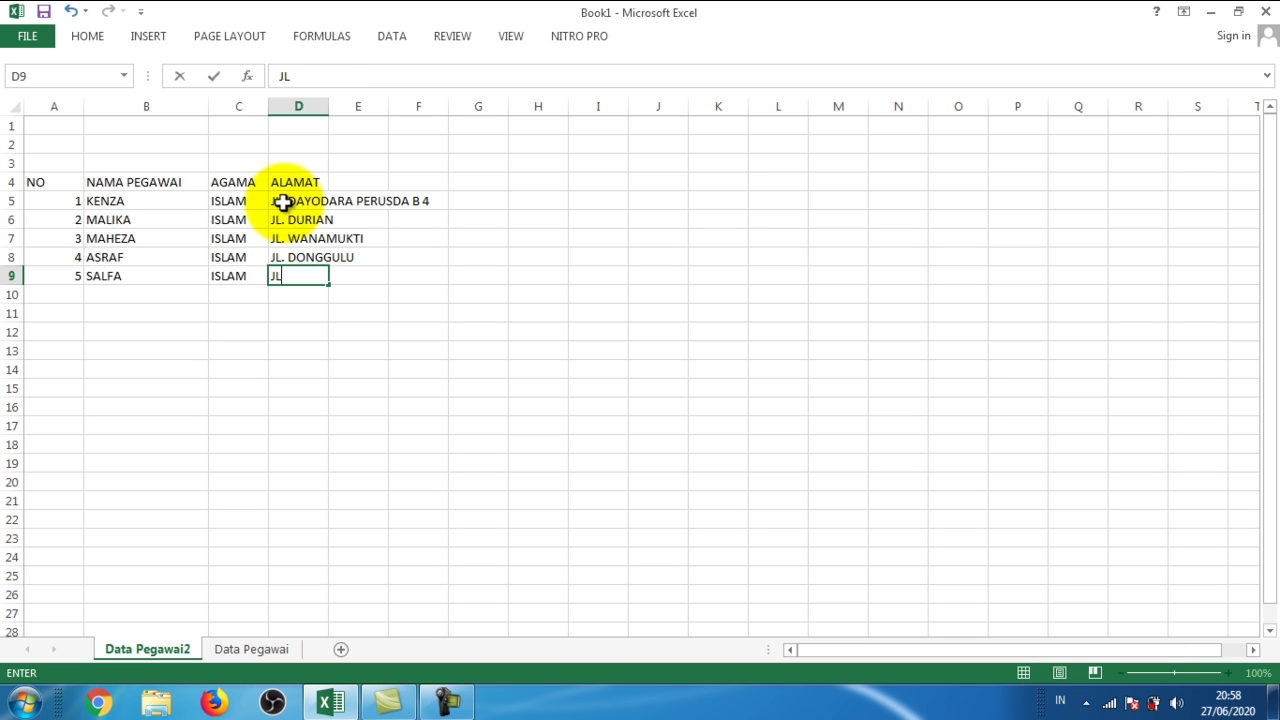
pyautogui.write('. KASIMBAR')
pyautogui.press('Return')
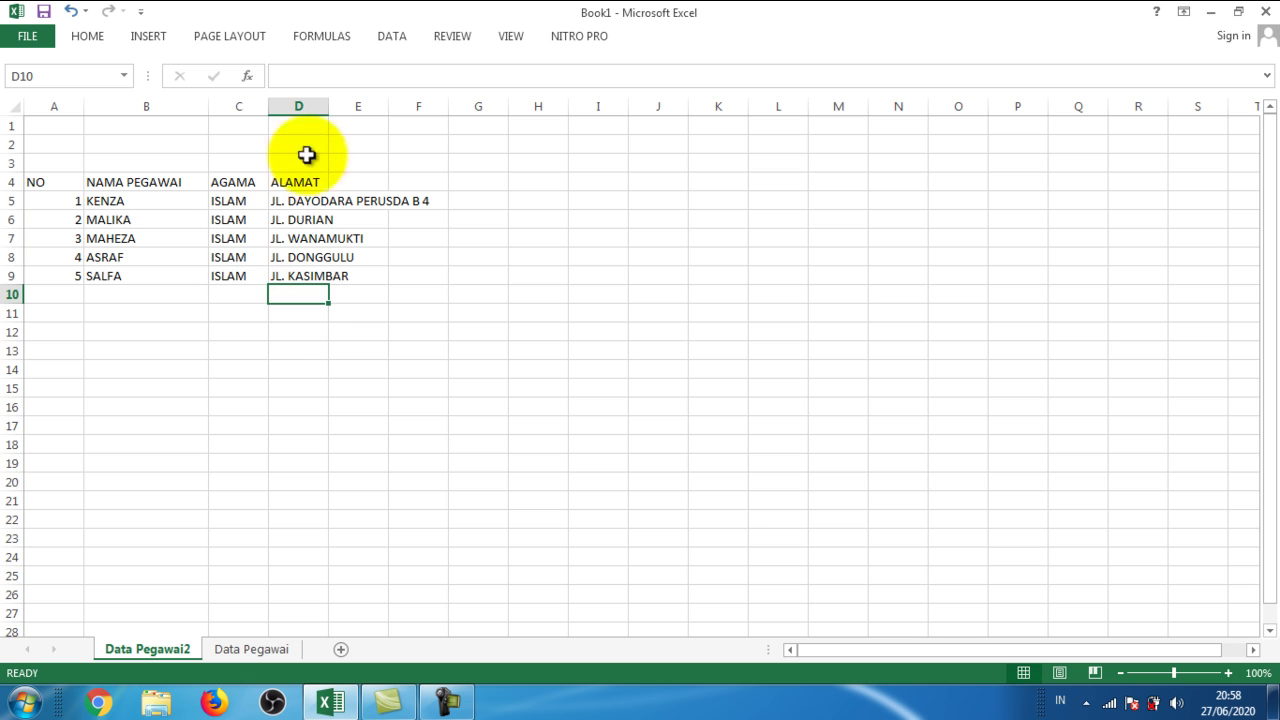
# Widen column D so that the longest address under ALAMAT fits inside its cell.
pyautogui.click(294, 198)
pyautogui.click(314, 163)
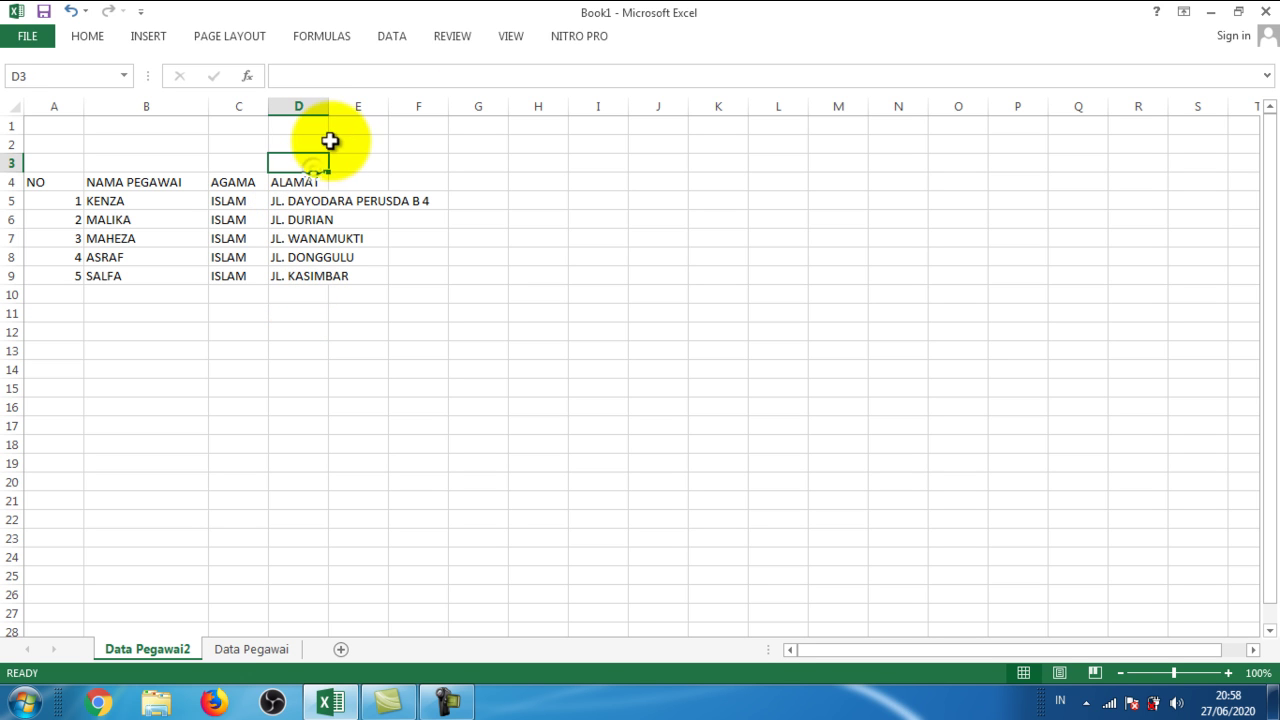
pyautogui.click(431, 274)
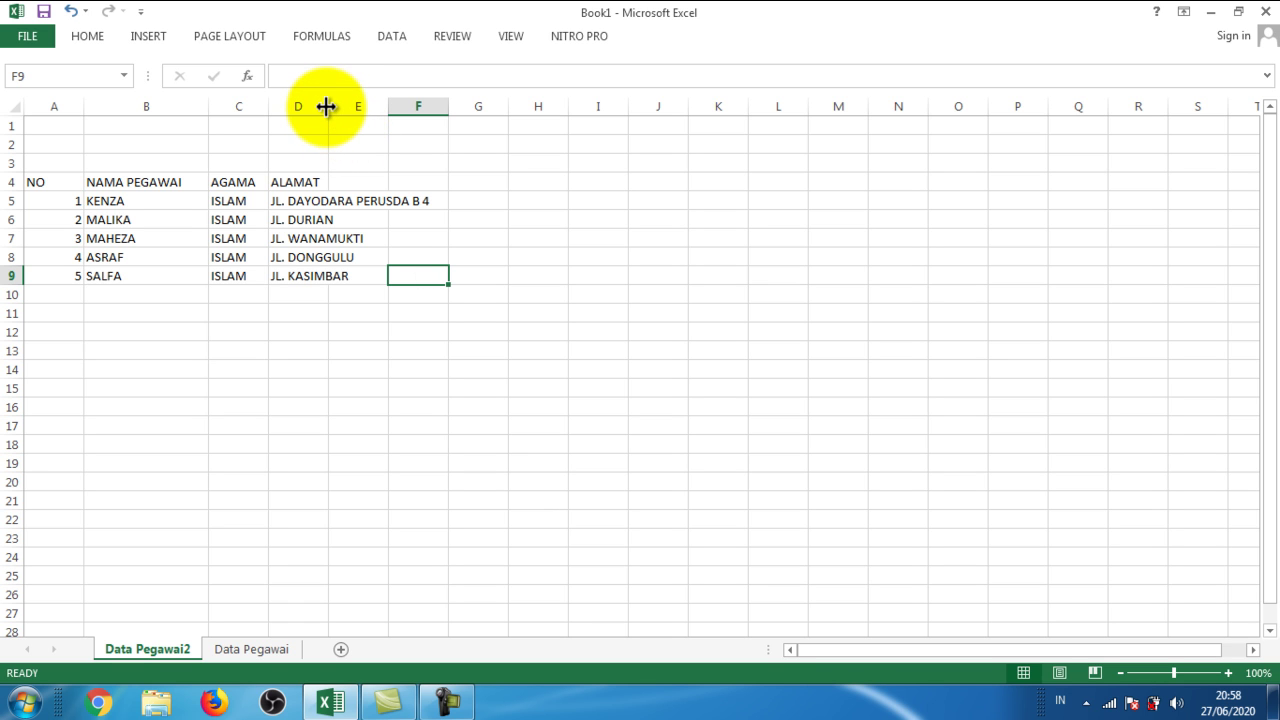
pyautogui.moveTo(326, 106); pyautogui.dragTo(449, 112)
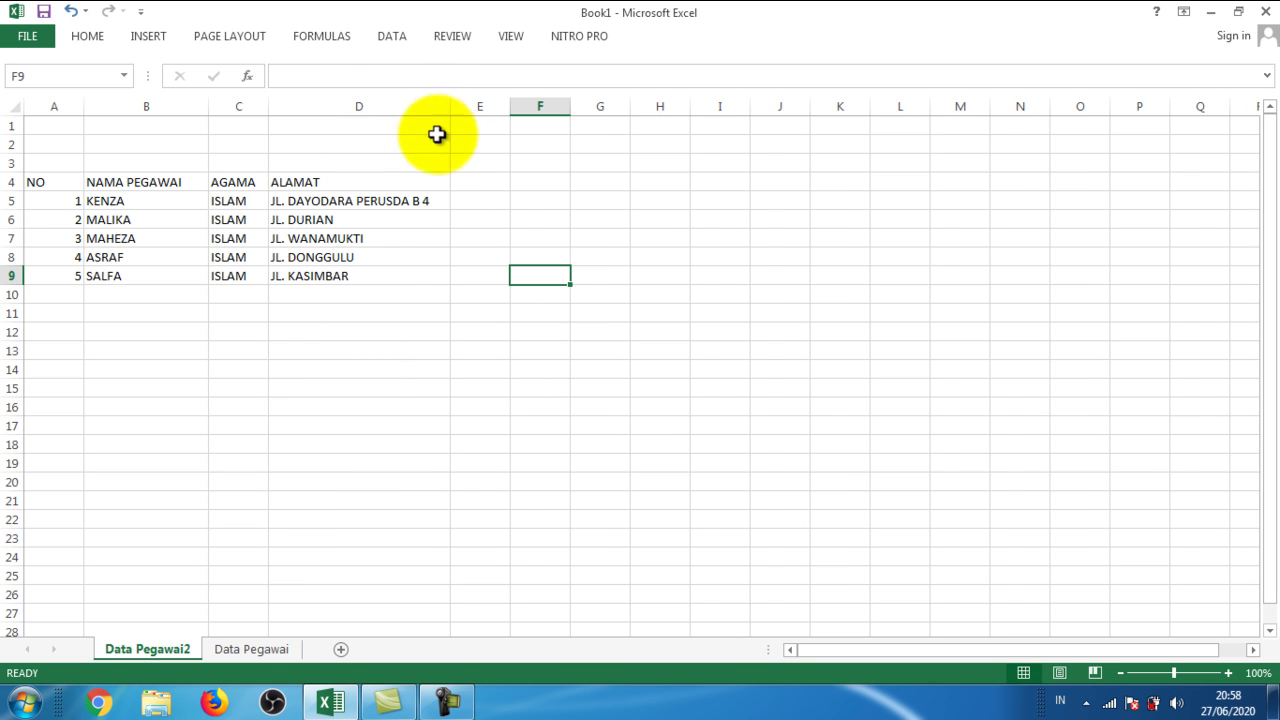
pyautogui.click(394, 272)
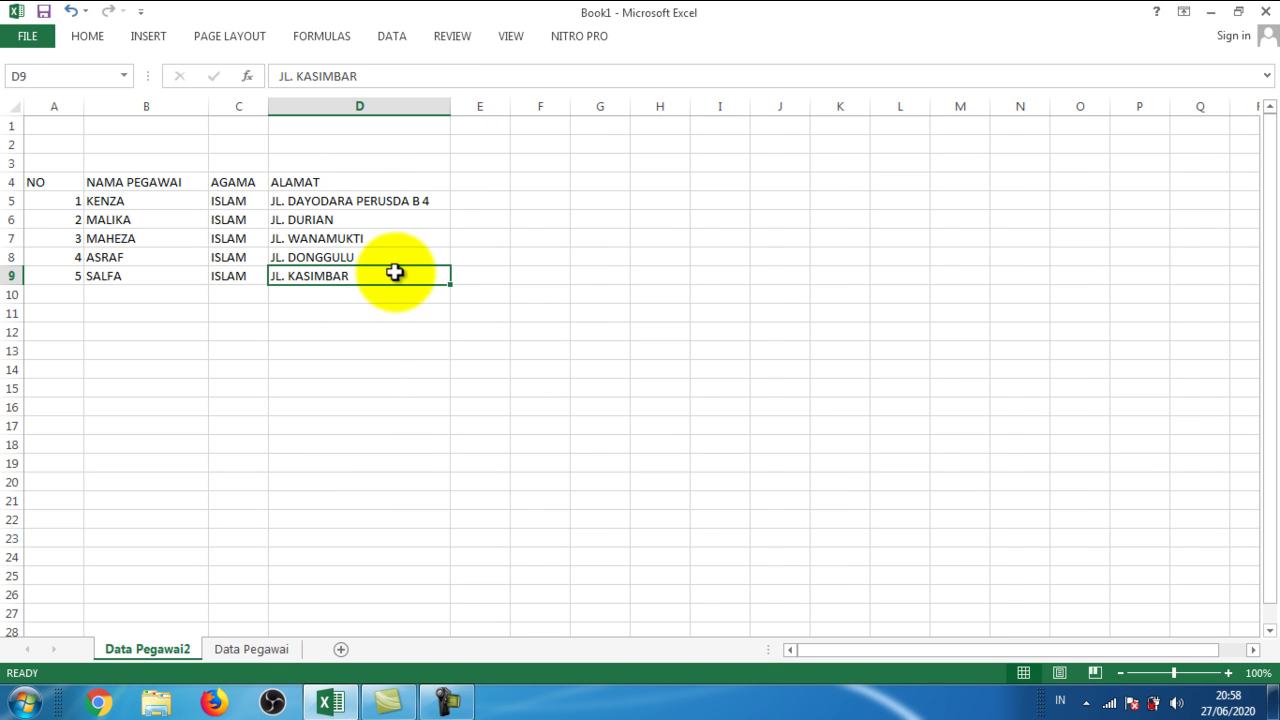
pyautogui.click(359, 319)
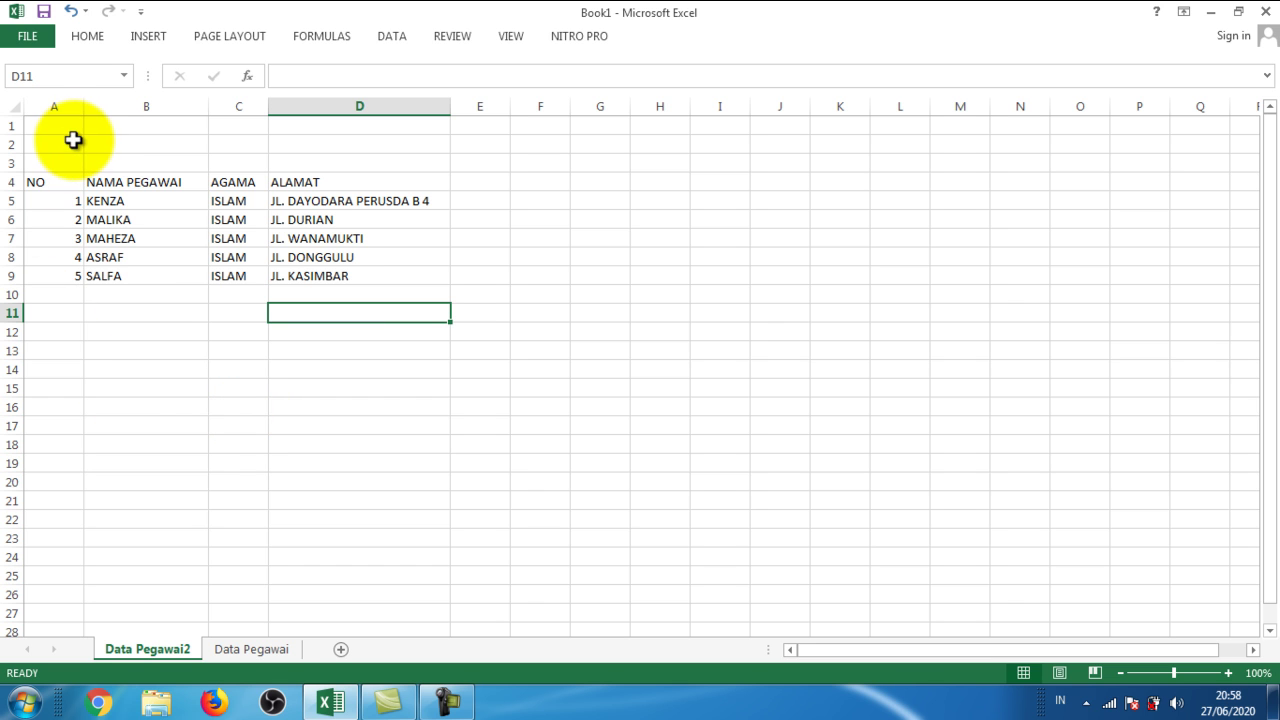
# Narrow column A so that it just fits the NO header and the row numbers.
pyautogui.click(40, 185)
pyautogui.click(43, 271)
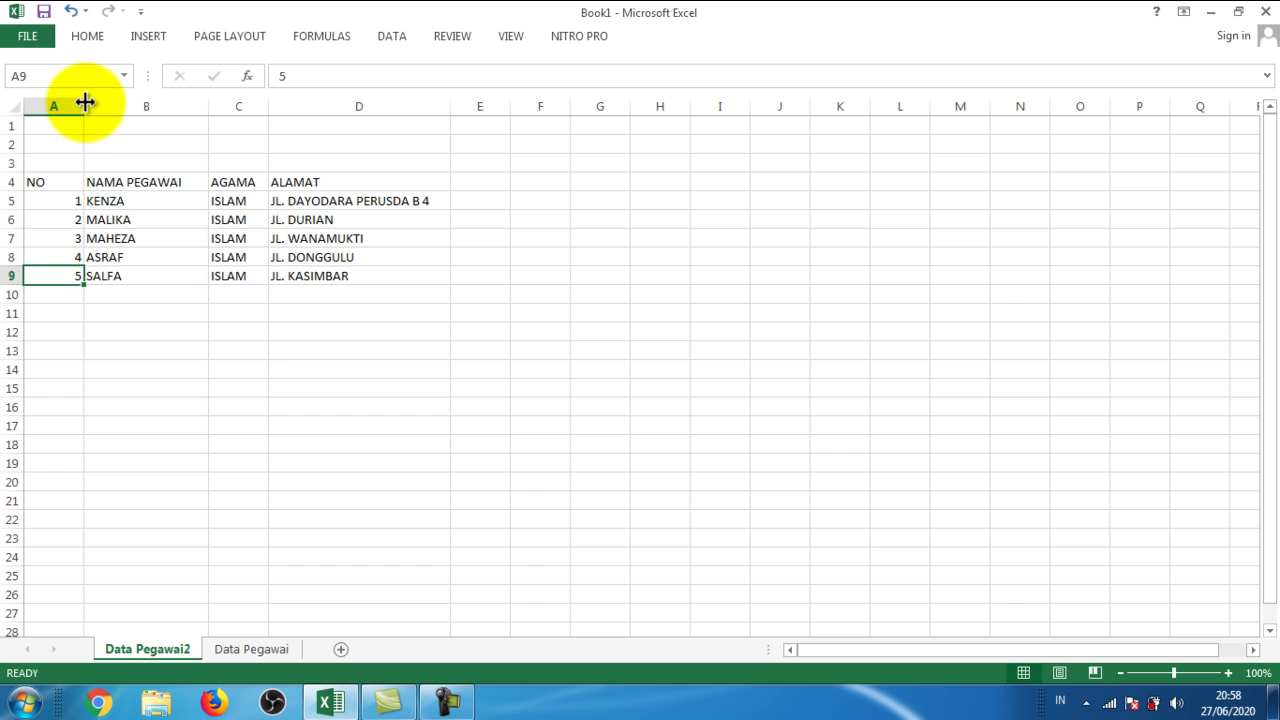
pyautogui.moveTo(85, 111); pyautogui.dragTo(48, 113)
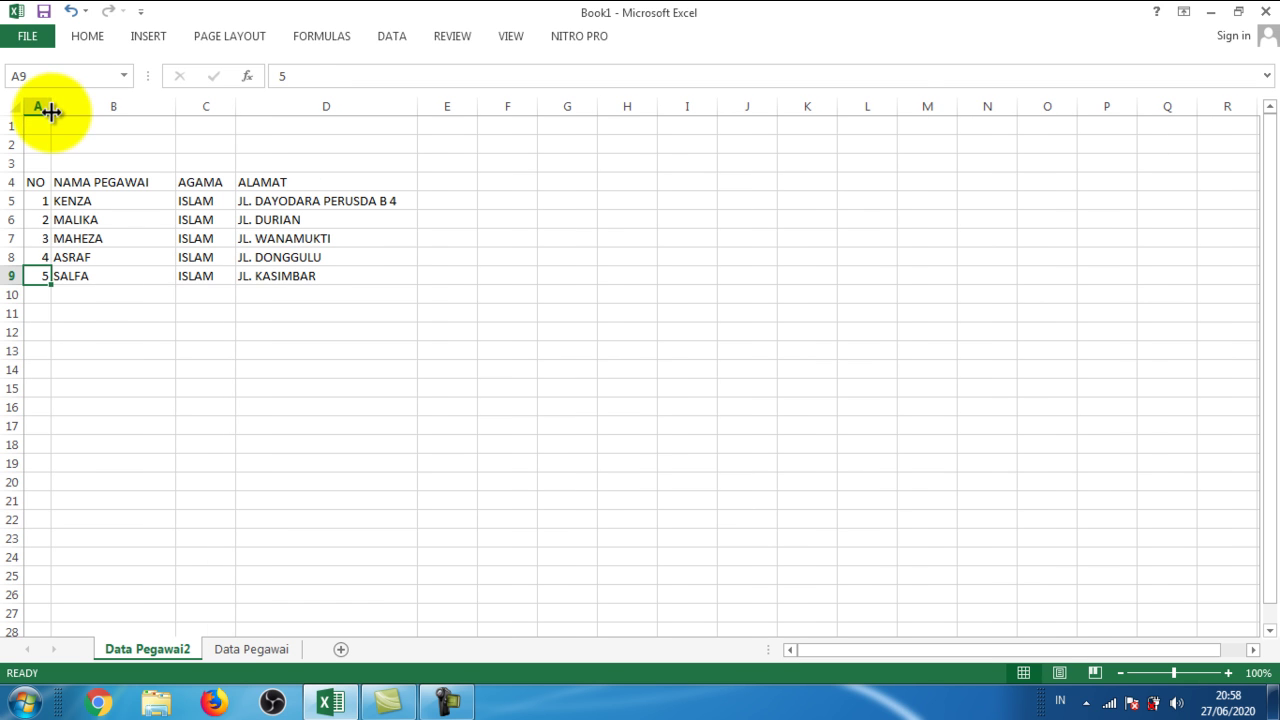
pyautogui.click(143, 330)
pyautogui.click(303, 440)
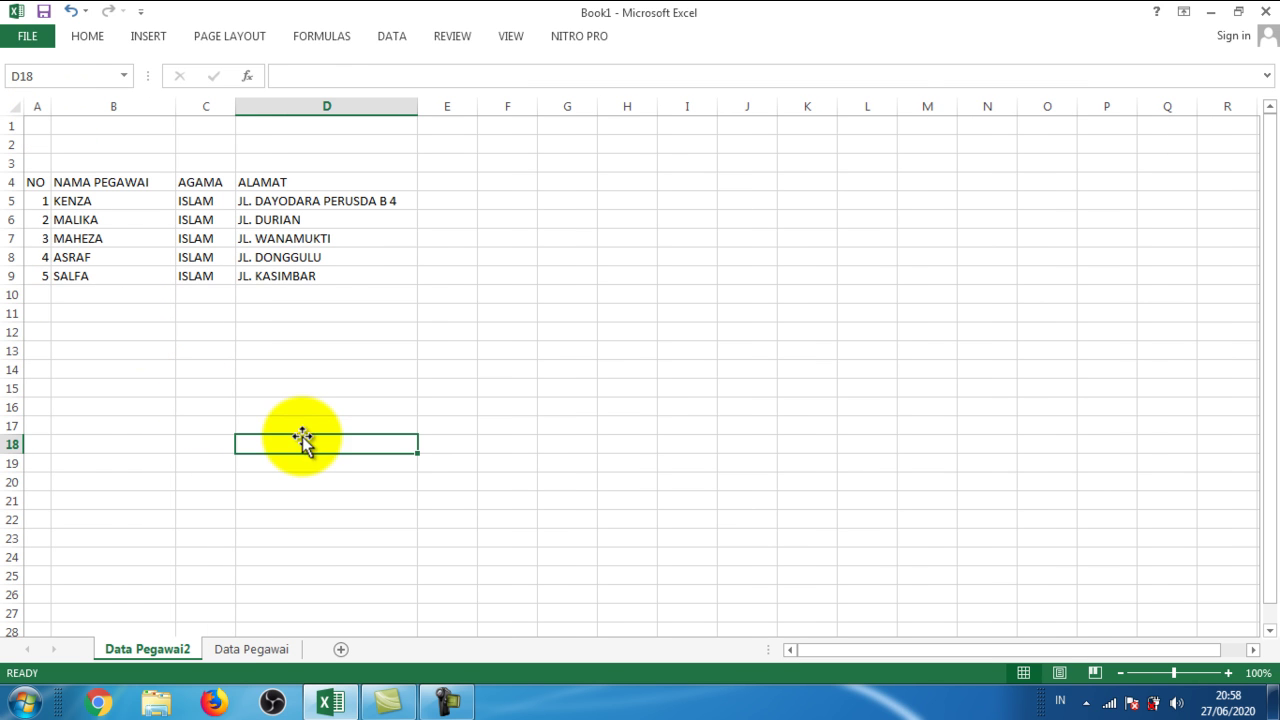
# Apply thin solid outline and inside borders to the table range A4:D9 on the Data Pegawai2 sheet, after checking the Data Pegawai sheet.
pyautogui.click(255, 650)
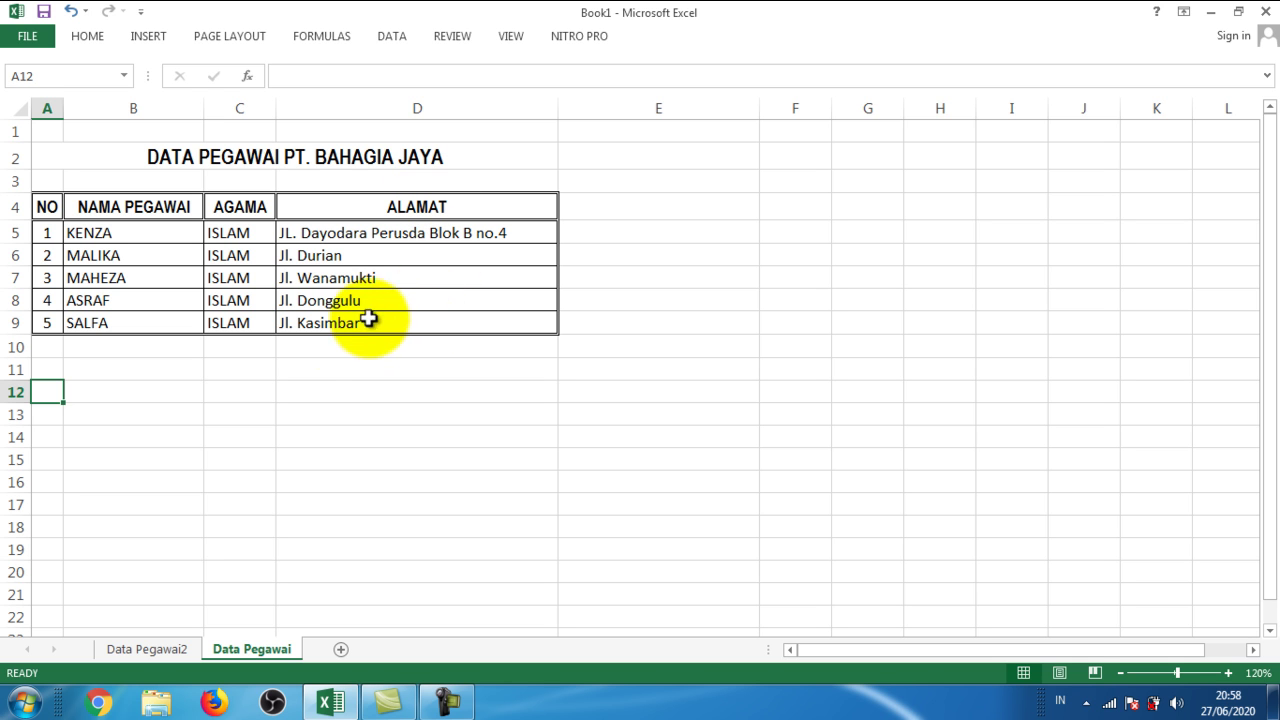
pyautogui.click(148, 651)
pyautogui.moveTo(30, 182); pyautogui.dragTo(323, 274)
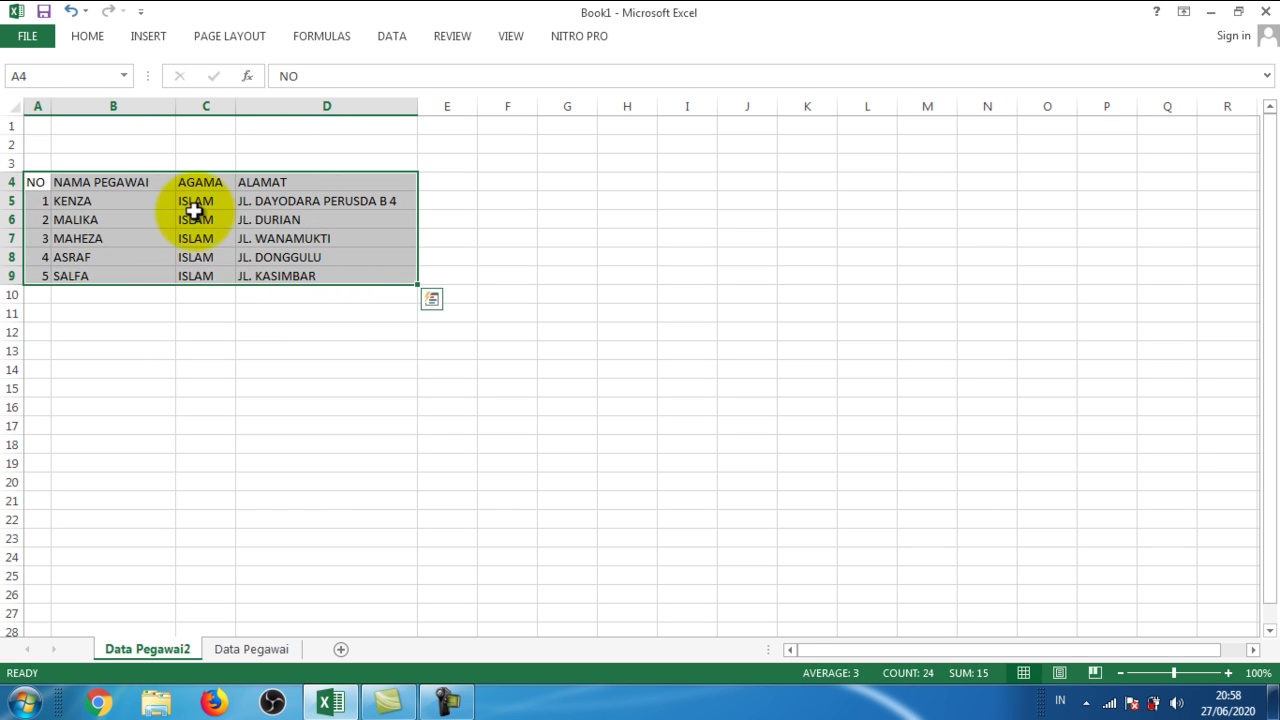
pyautogui.click(97, 40)
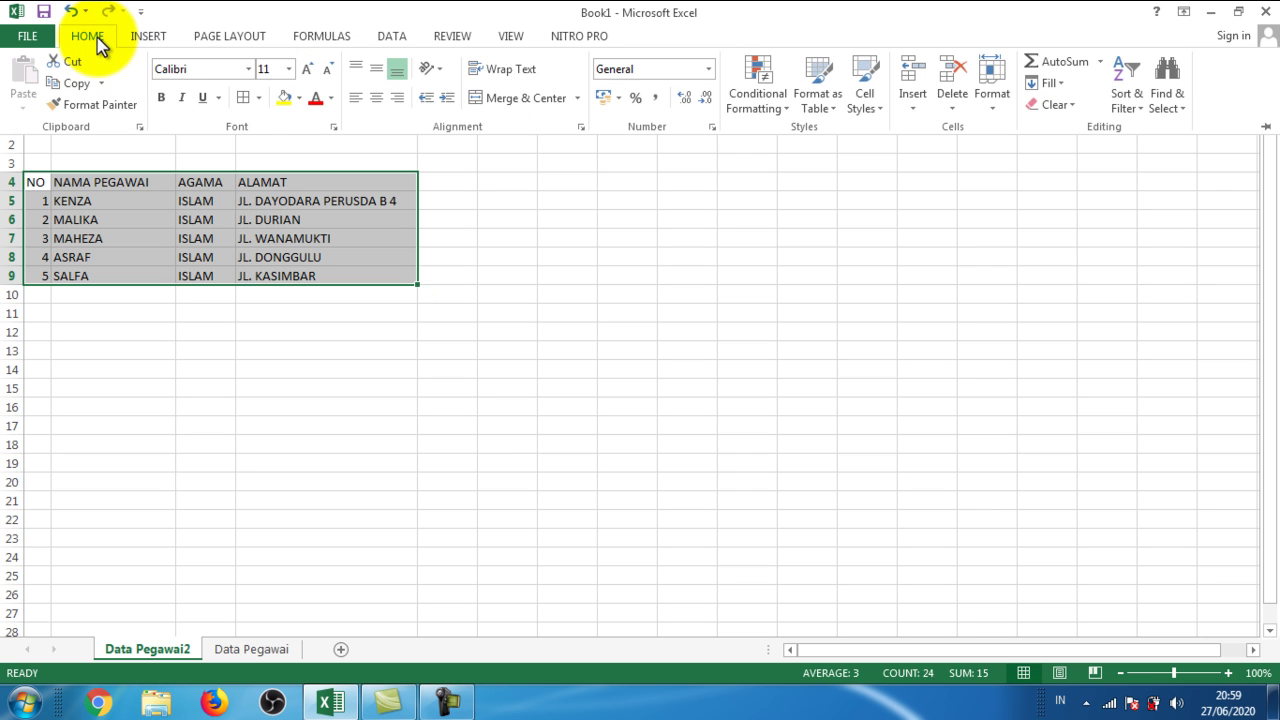
pyautogui.click(258, 100)
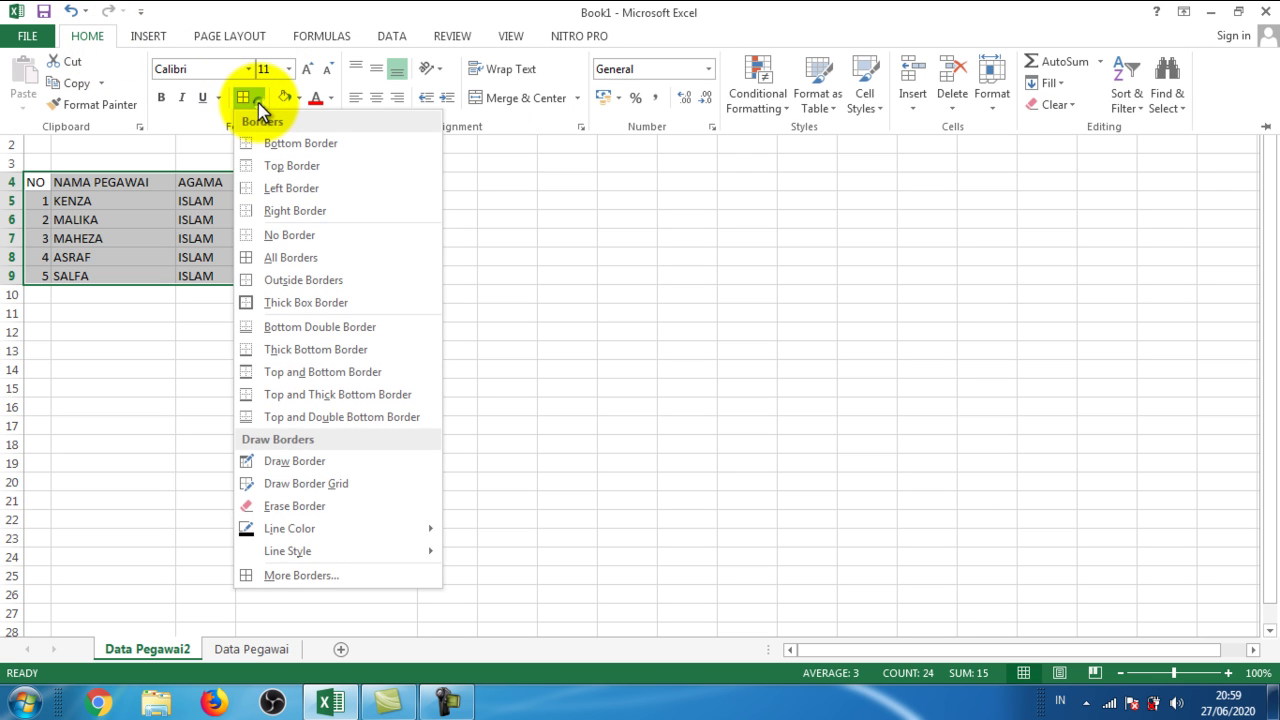
pyautogui.click(357, 577)
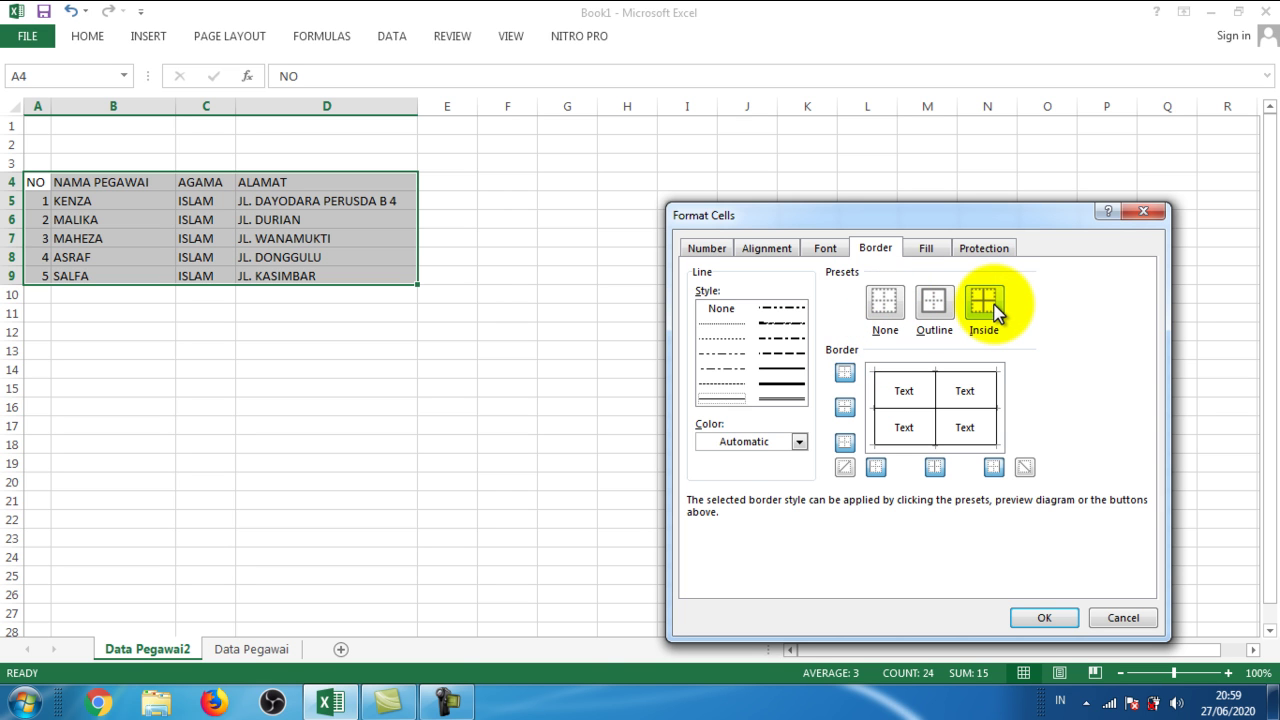
pyautogui.click(1056, 622)
pyautogui.click(560, 349)
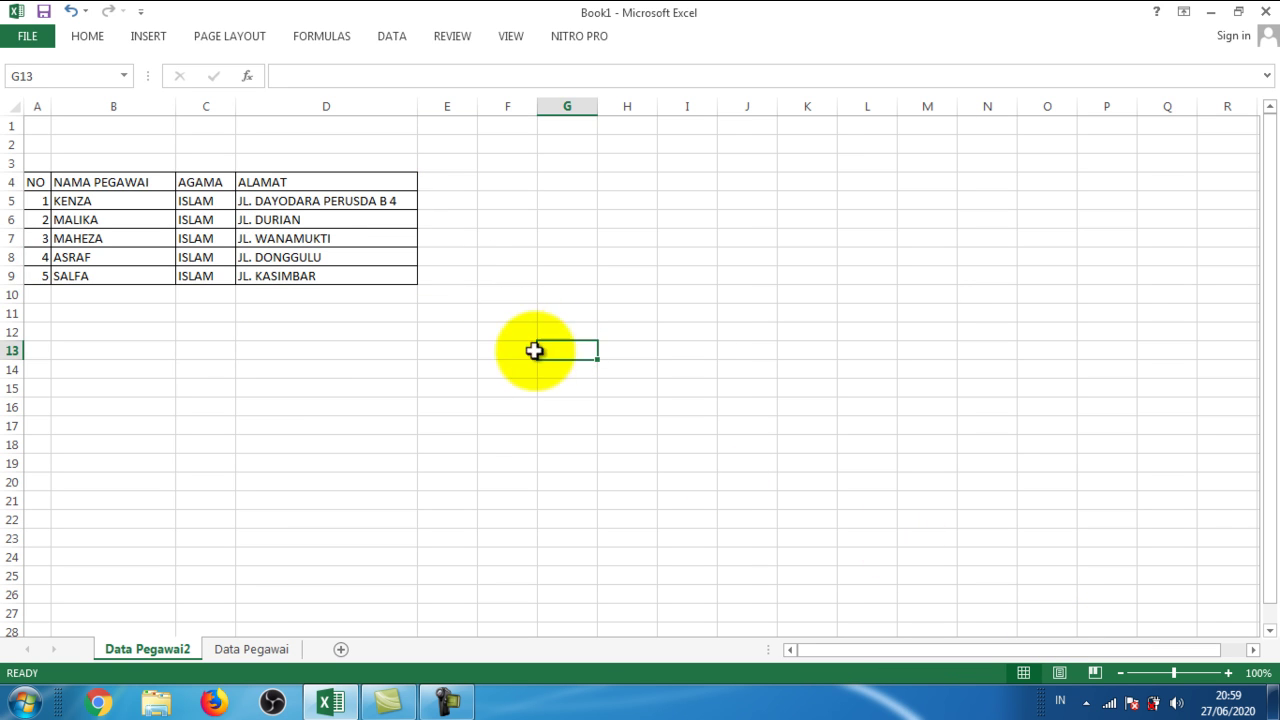
pyautogui.click(509, 294)
pyautogui.click(423, 445)
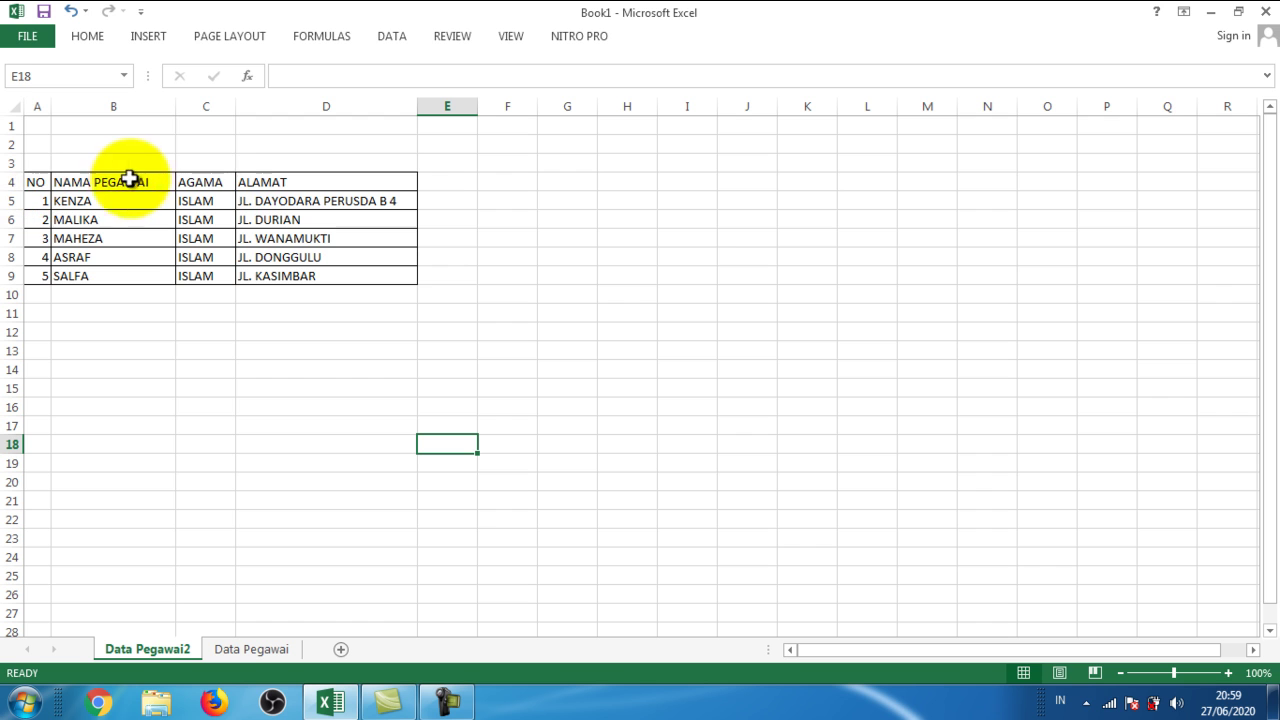
pyautogui.moveTo(34, 185); pyautogui.dragTo(297, 182)
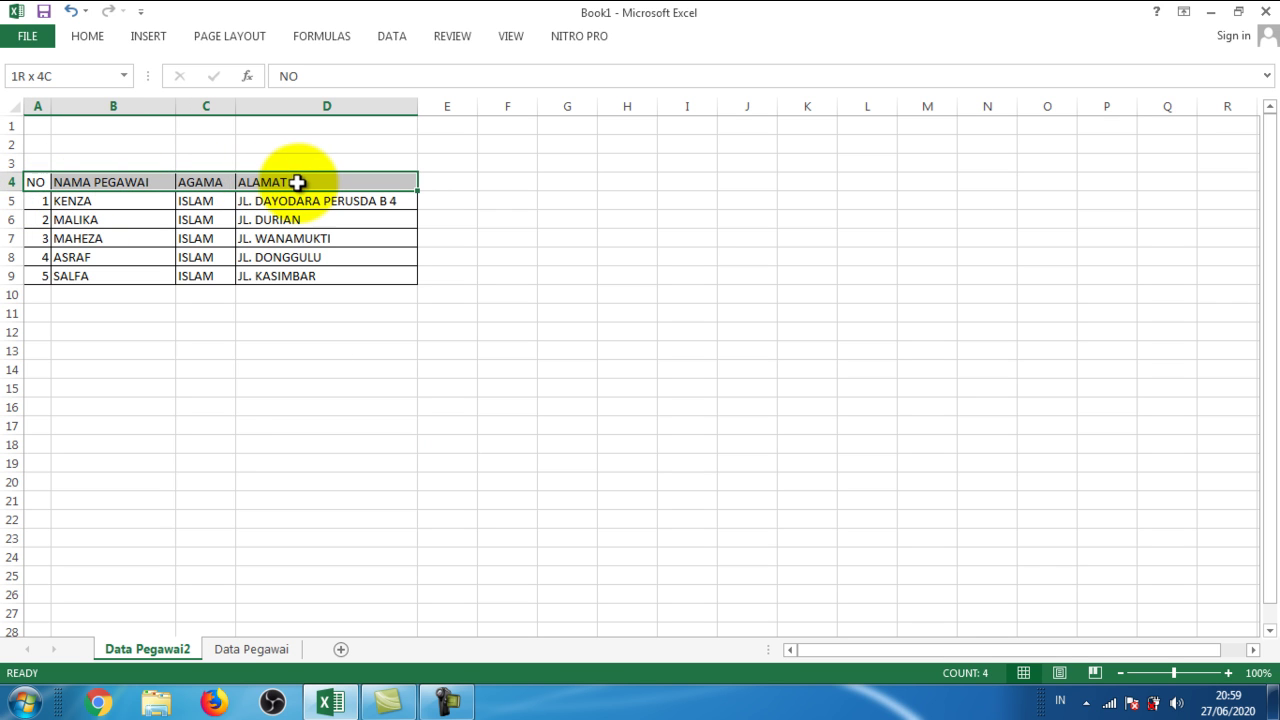
pyautogui.click(228, 401)
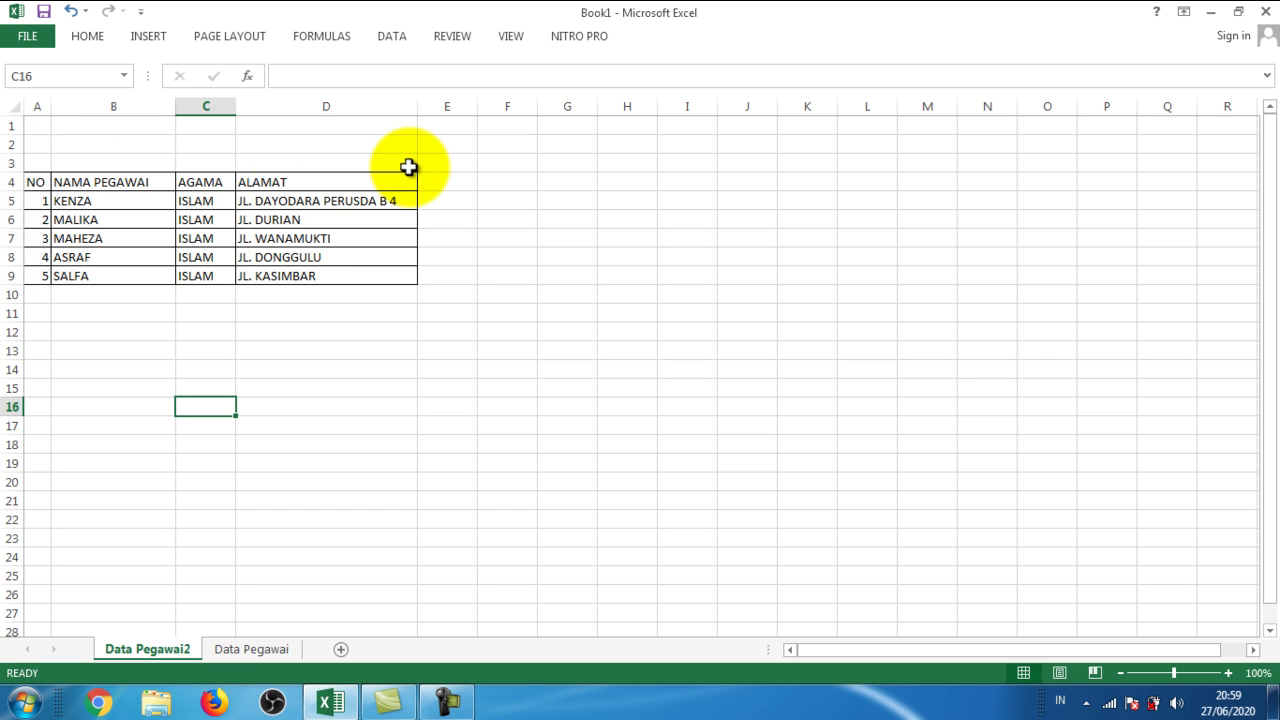
# Set the four outer borders of the table range A4:D9 to the double line style, matching the frame on the Data Pegawai sheet.
pyautogui.click(259, 645)
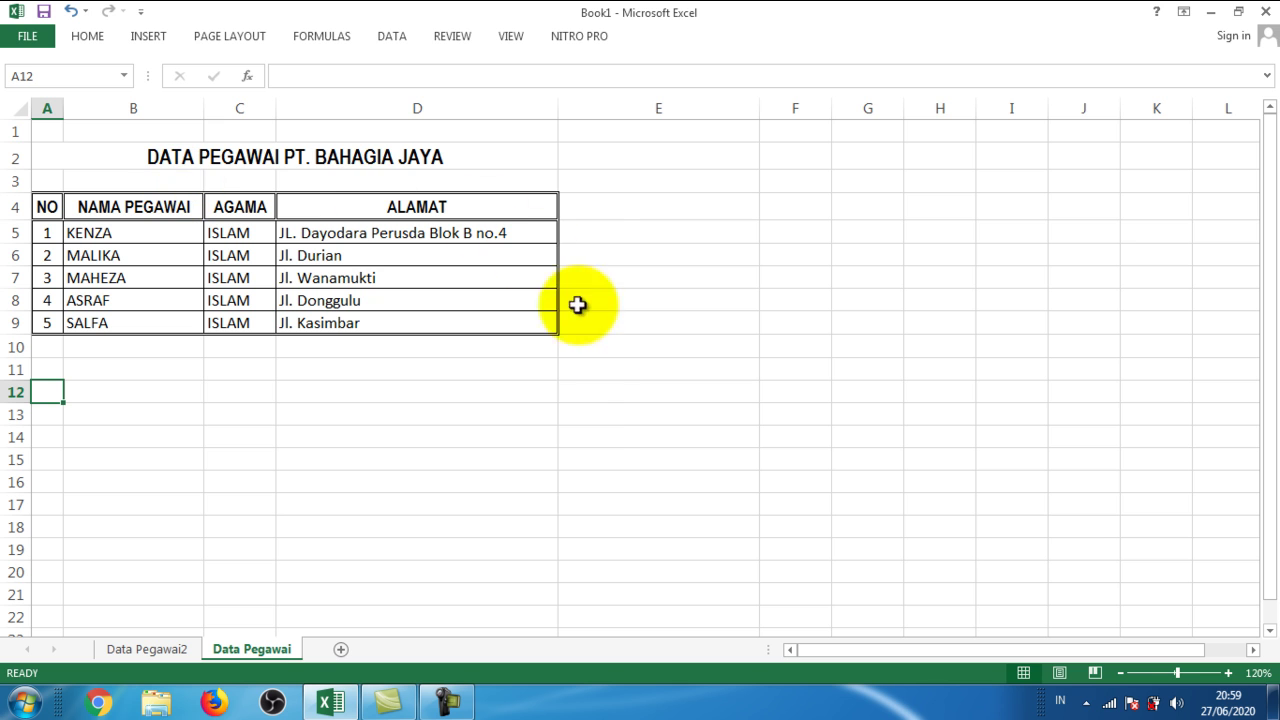
pyautogui.click(140, 650)
pyautogui.moveTo(23, 180); pyautogui.dragTo(378, 276)
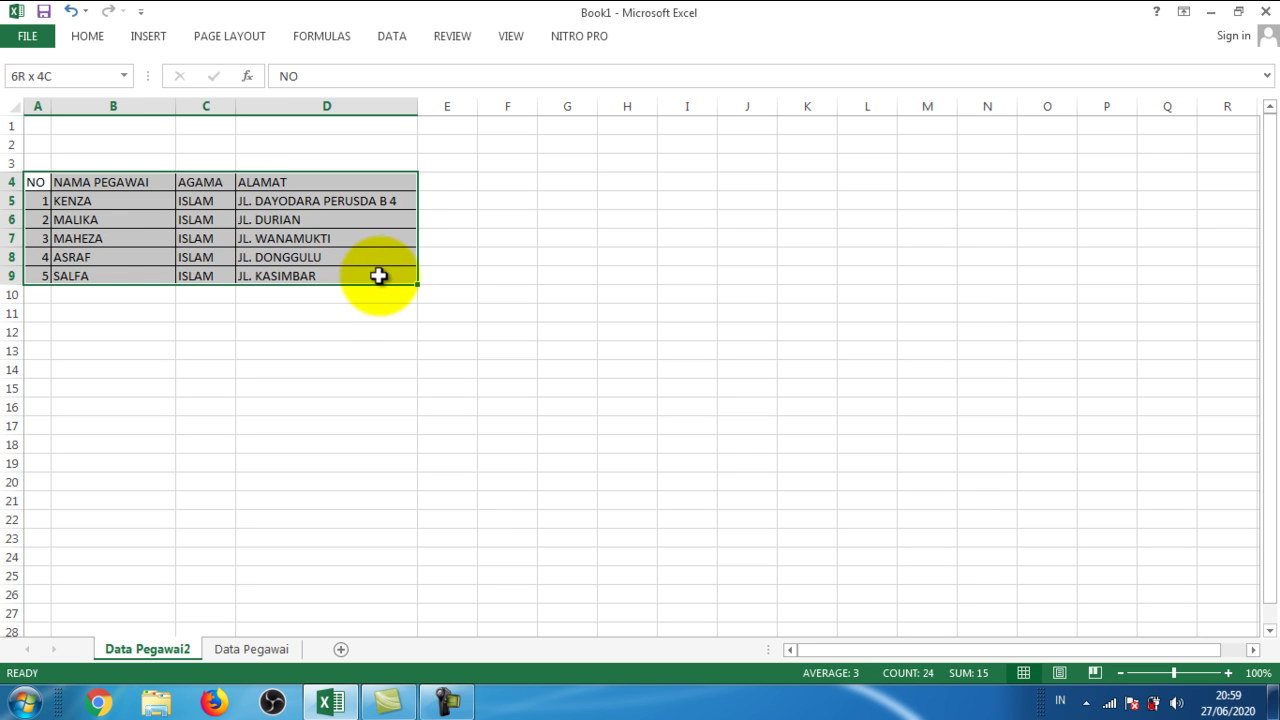
pyautogui.click(87, 36)
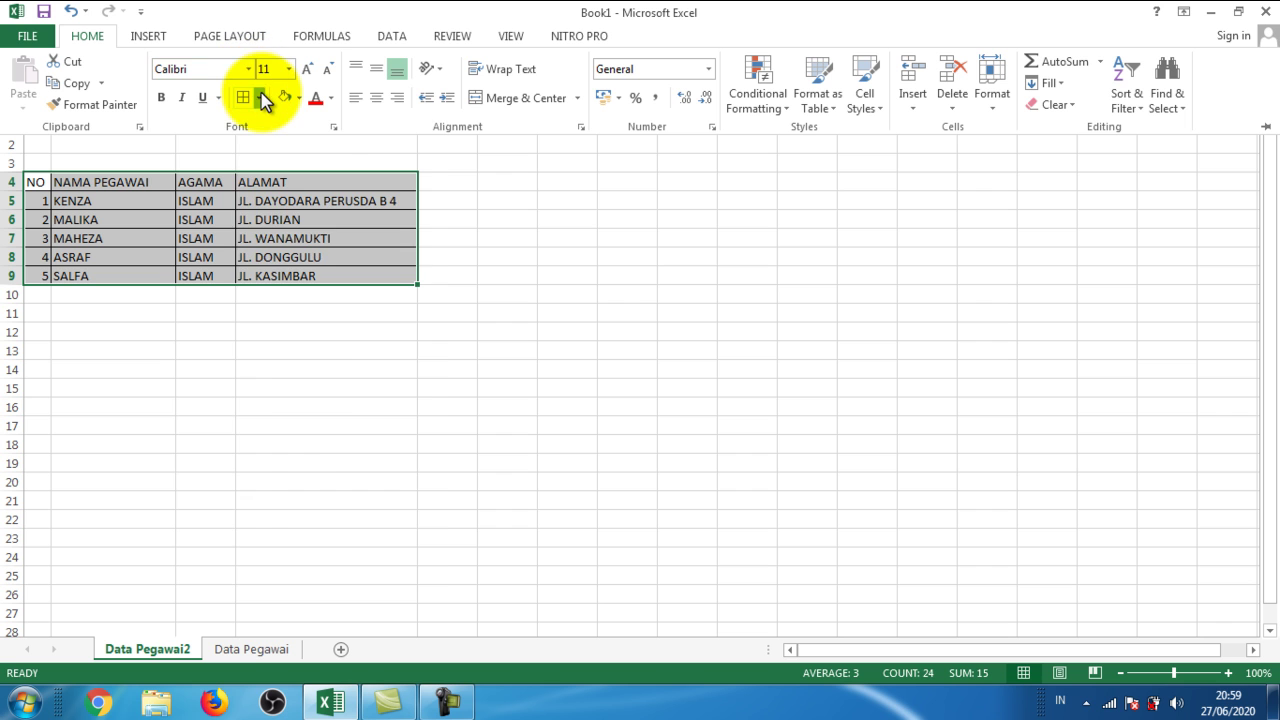
pyautogui.click(261, 98)
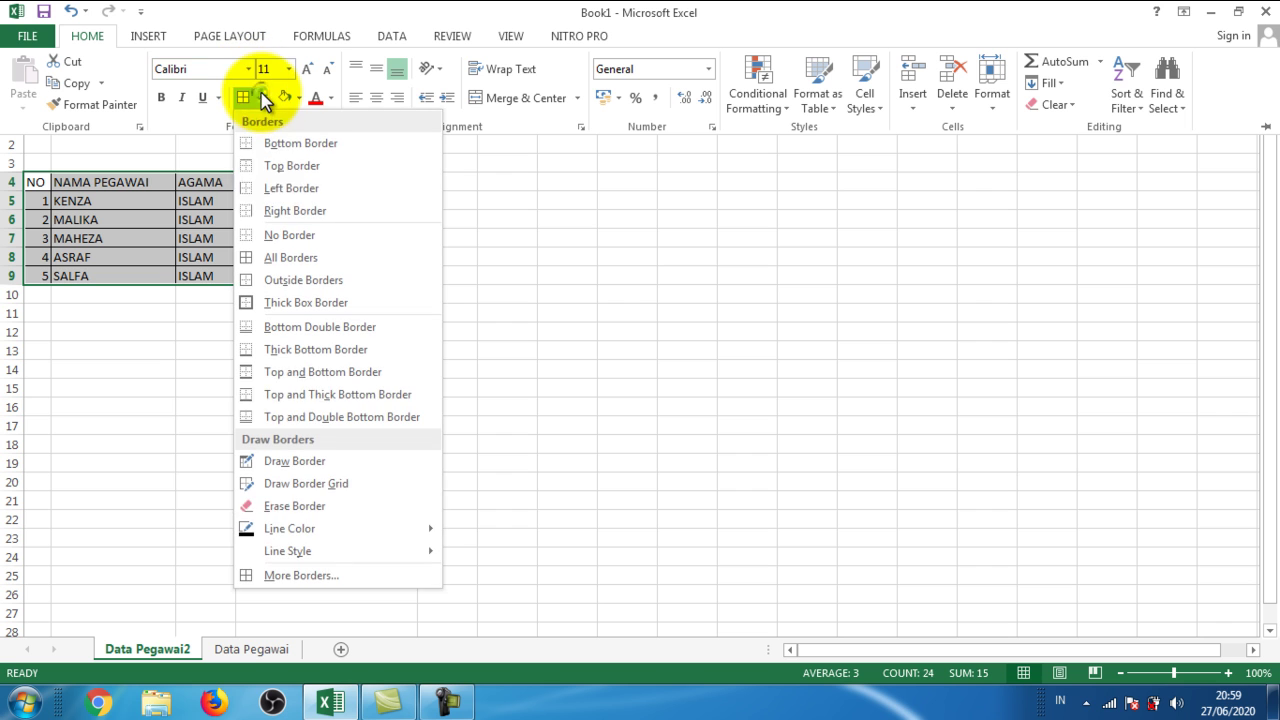
pyautogui.click(319, 578)
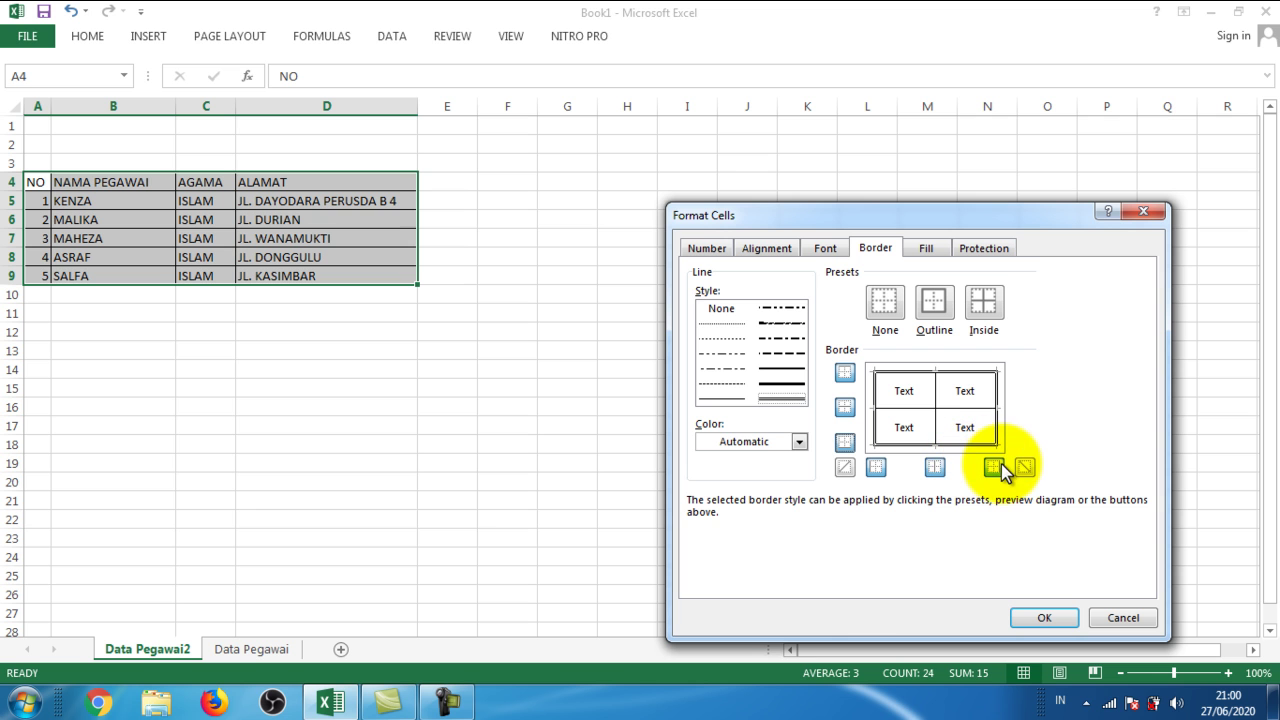
pyautogui.click(1058, 618)
pyautogui.click(600, 405)
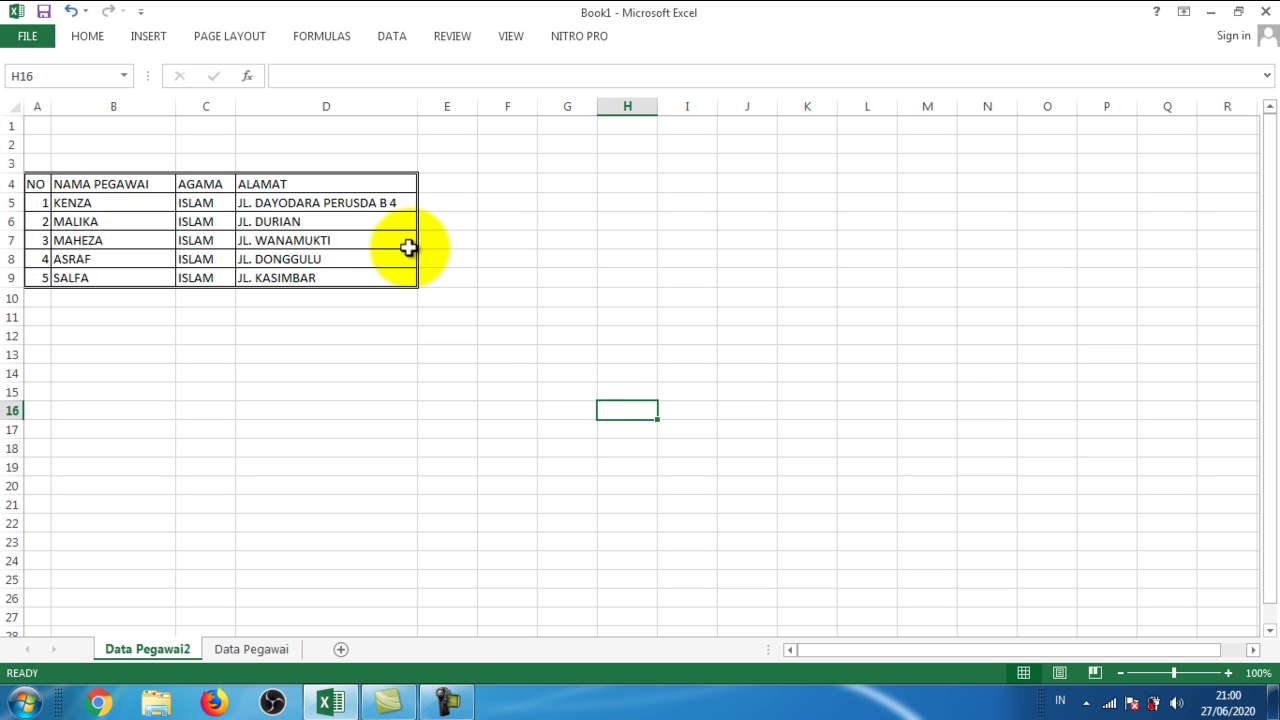
pyautogui.click(460, 380)
pyautogui.keyDown('ctrl'); pyautogui.scroll(3, 546, 377); pyautogui.keyUp('ctrl')
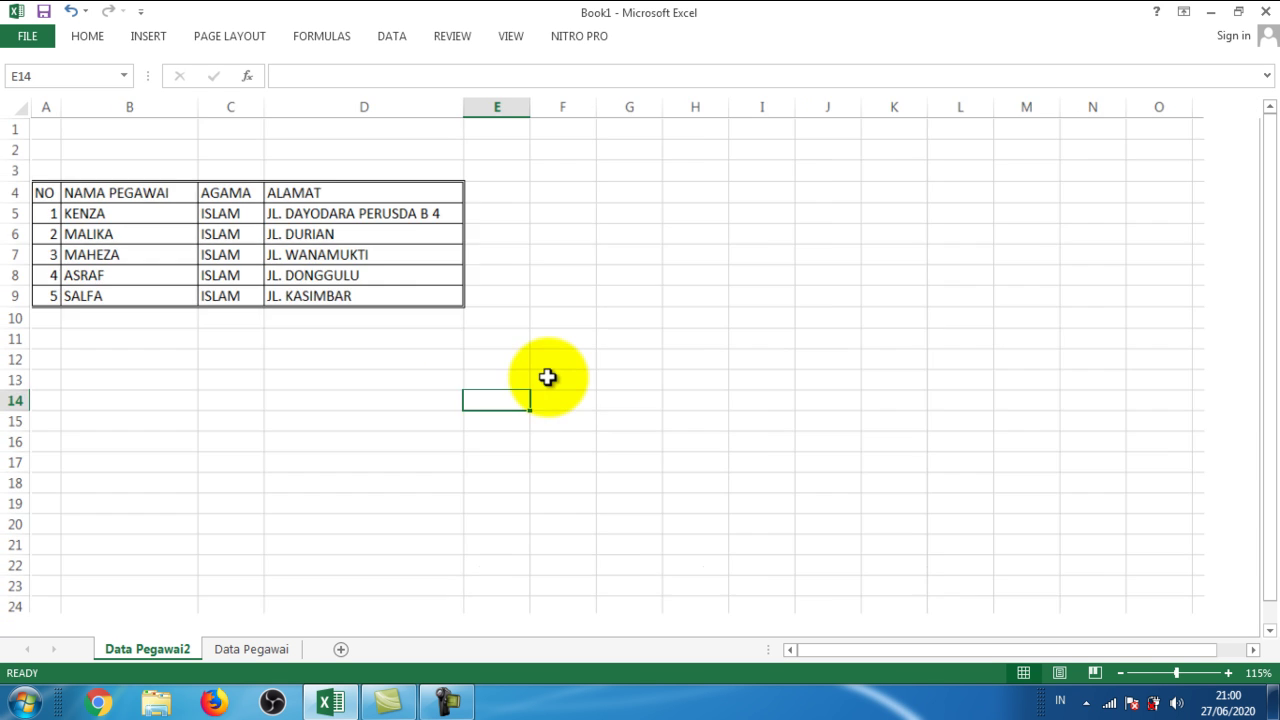
# Set the bottom and inside vertical borders of the header row A4:D4 to the double line style.
pyautogui.keyDown('ctrl'); pyautogui.scroll(1, 547, 377); pyautogui.keyUp('ctrl')
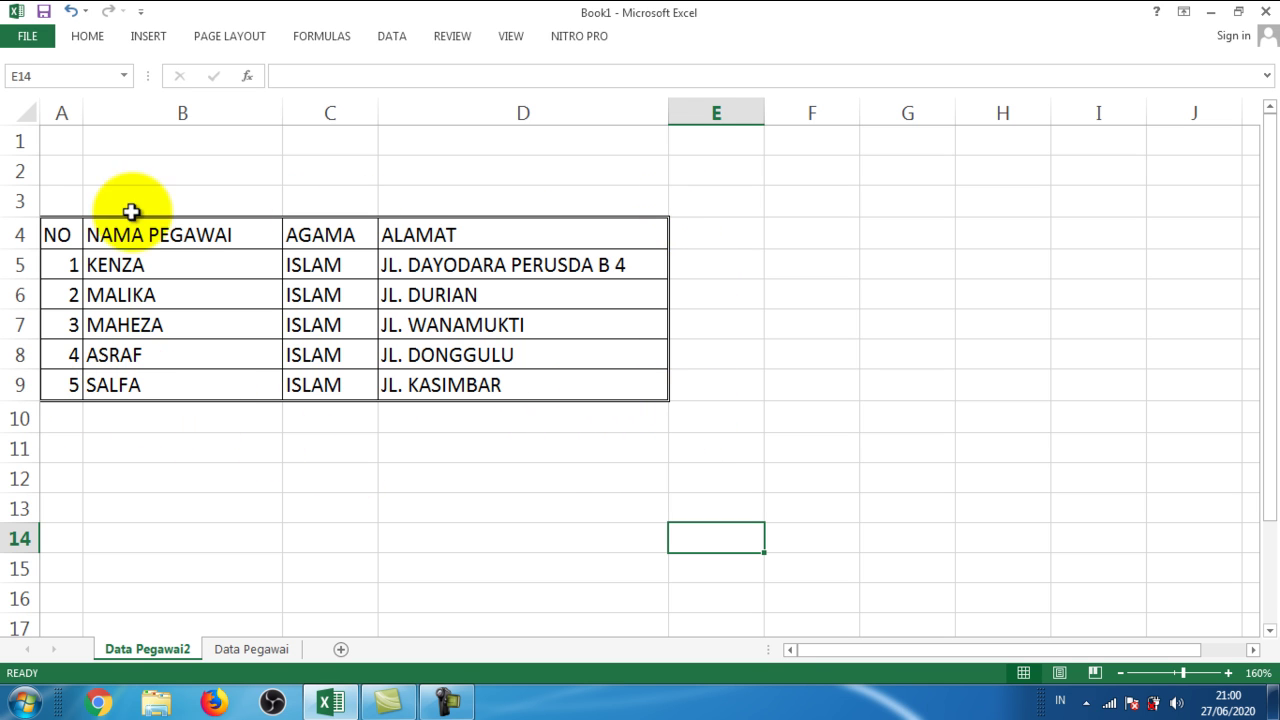
pyautogui.click(243, 545)
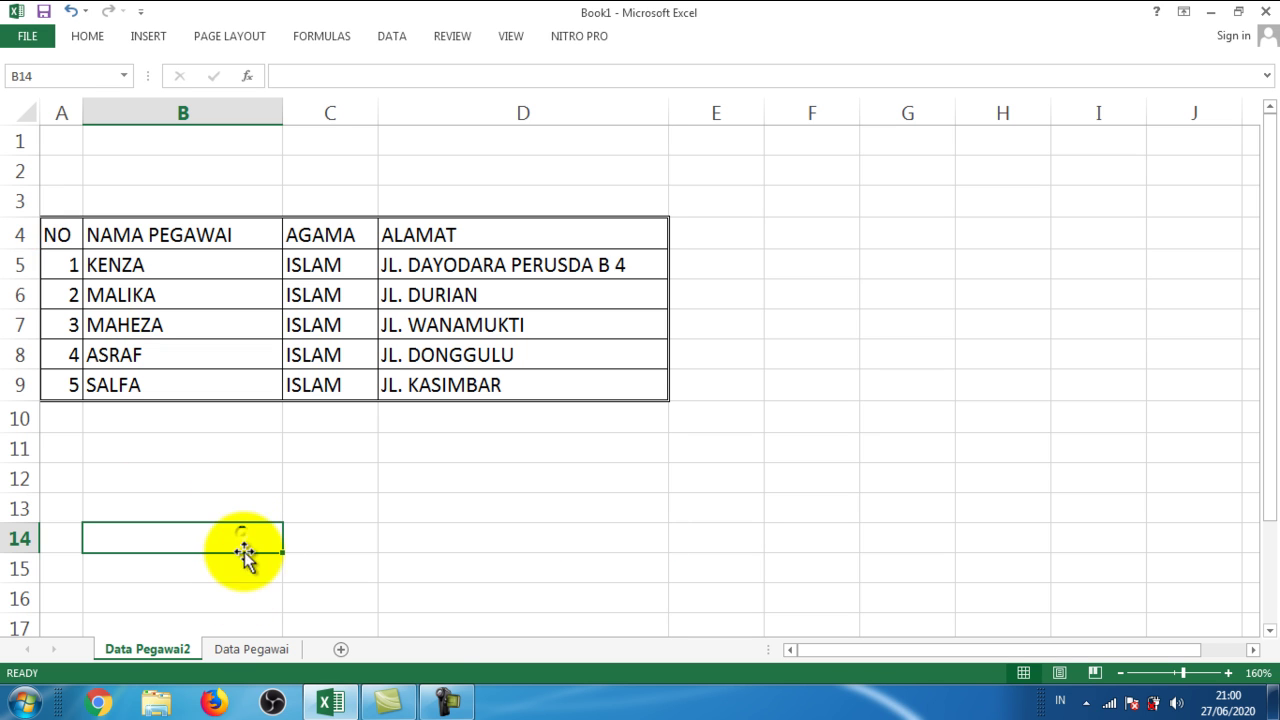
pyautogui.click(61, 235)
pyautogui.moveTo(61, 235); pyautogui.dragTo(518, 234)
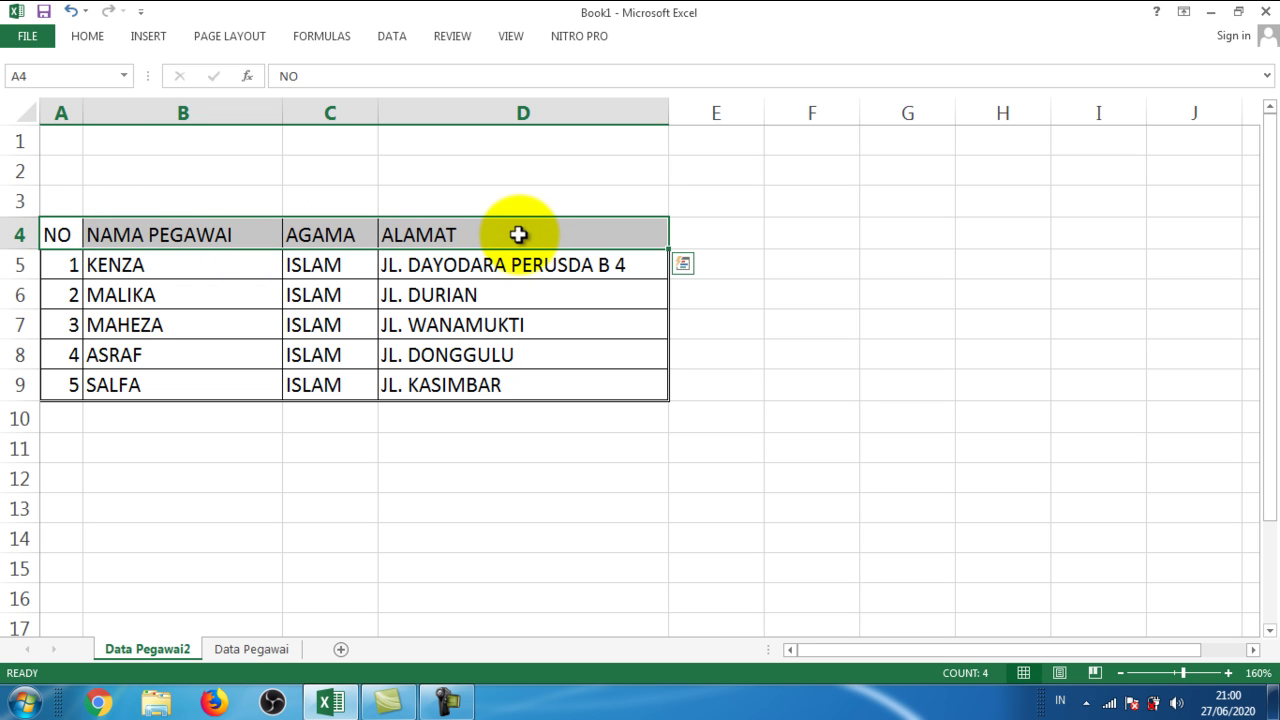
pyautogui.click(88, 37)
pyautogui.click(258, 101)
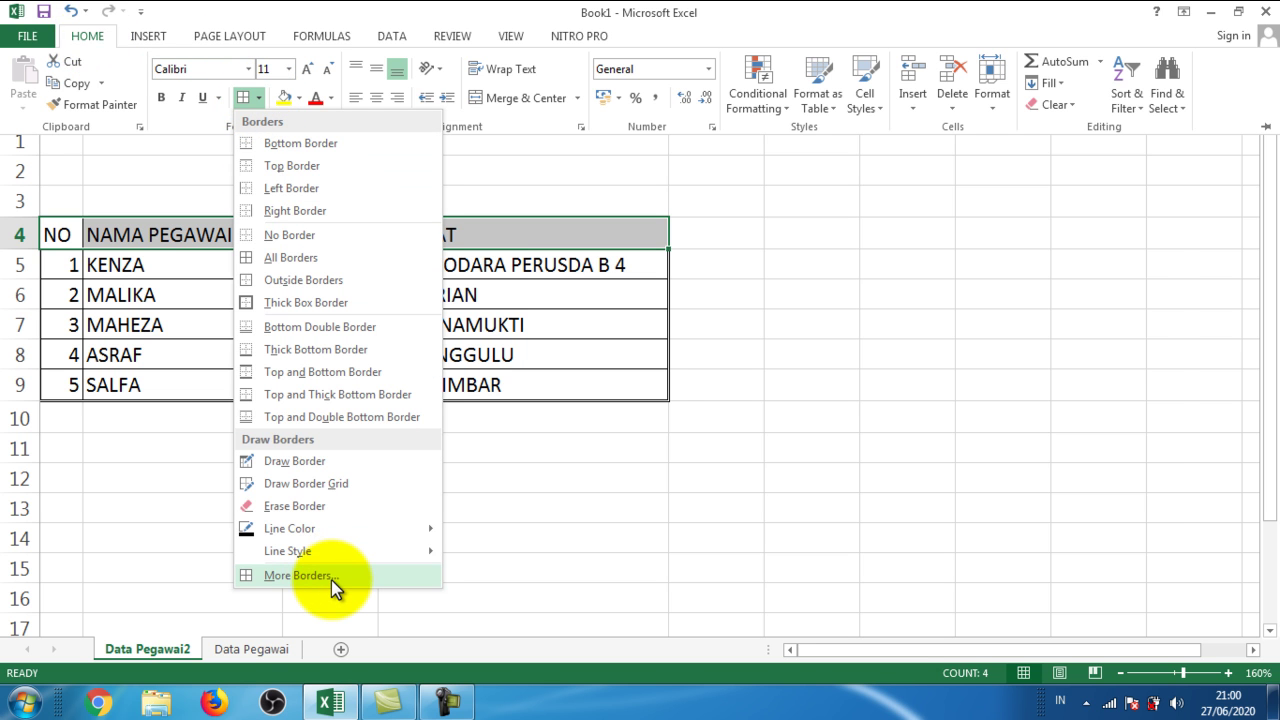
pyautogui.click(329, 575)
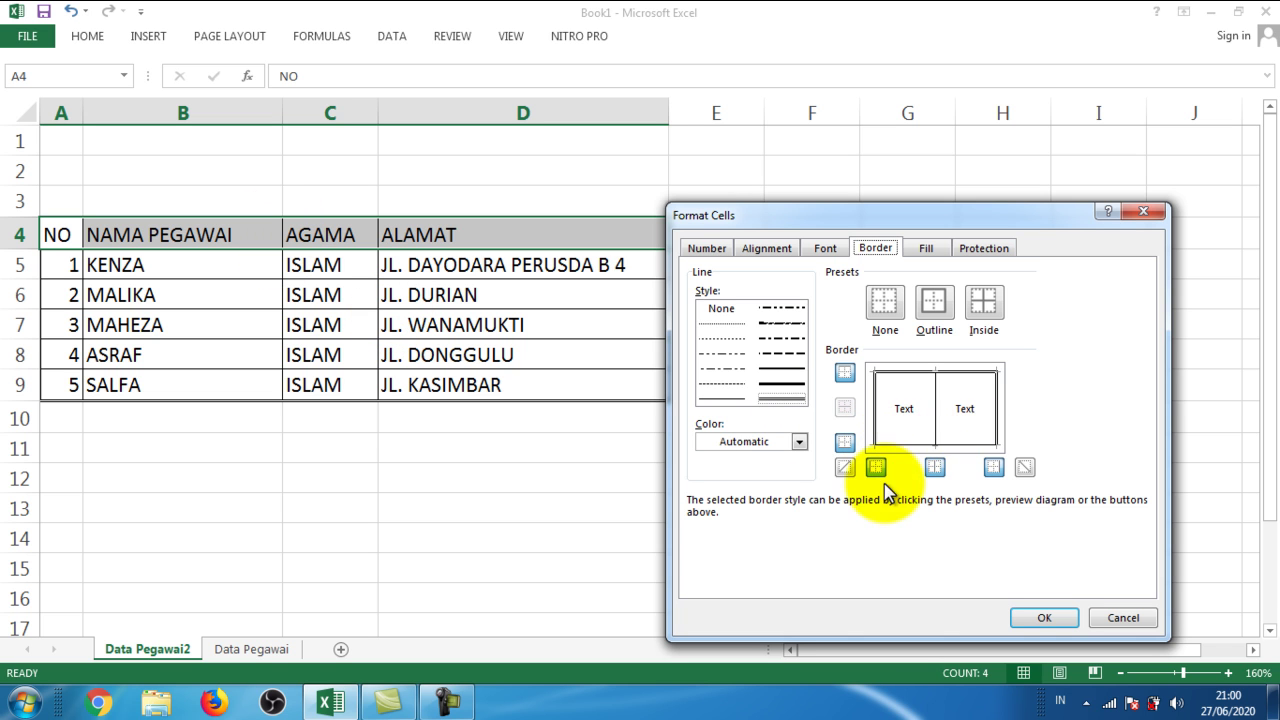
pyautogui.click(935, 430)
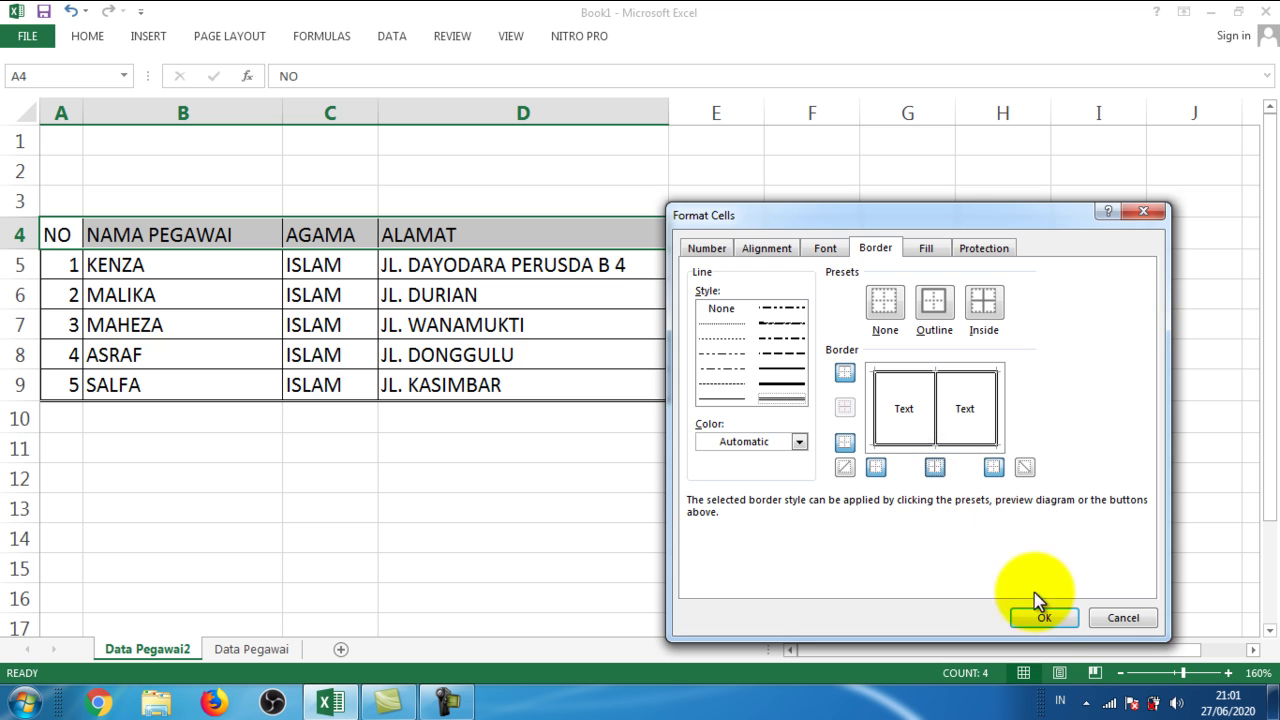
pyautogui.click(1043, 618)
pyautogui.click(786, 539)
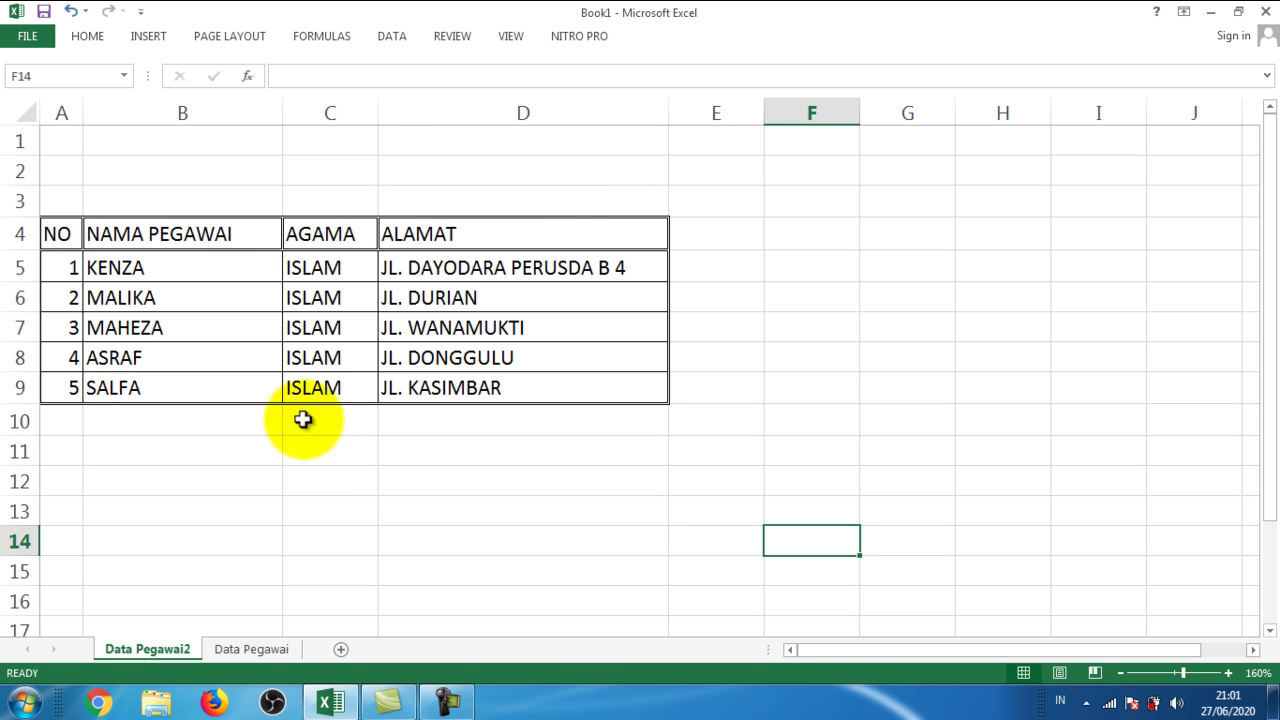
pyautogui.click(325, 452)
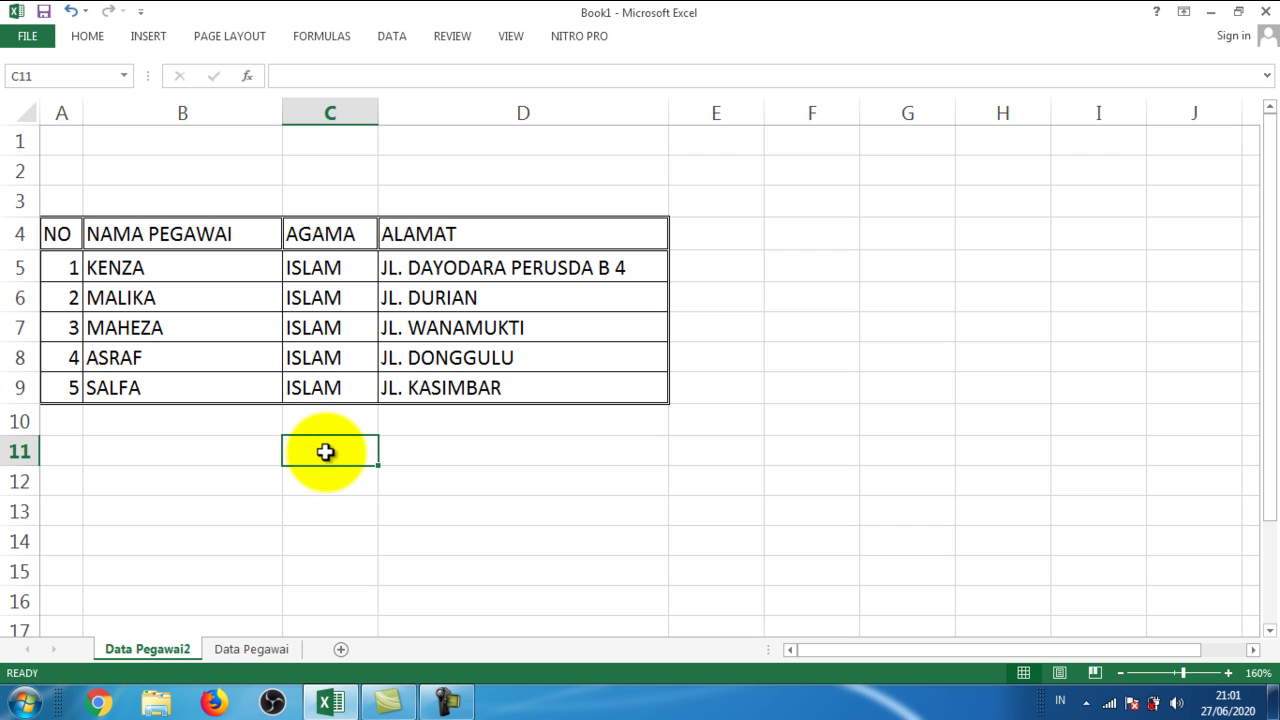
# Make the header row A4:D4 on Data Pegawai2 bold and centred, after checking the header on the Data Pegawai sheet.
pyautogui.click(251, 649)
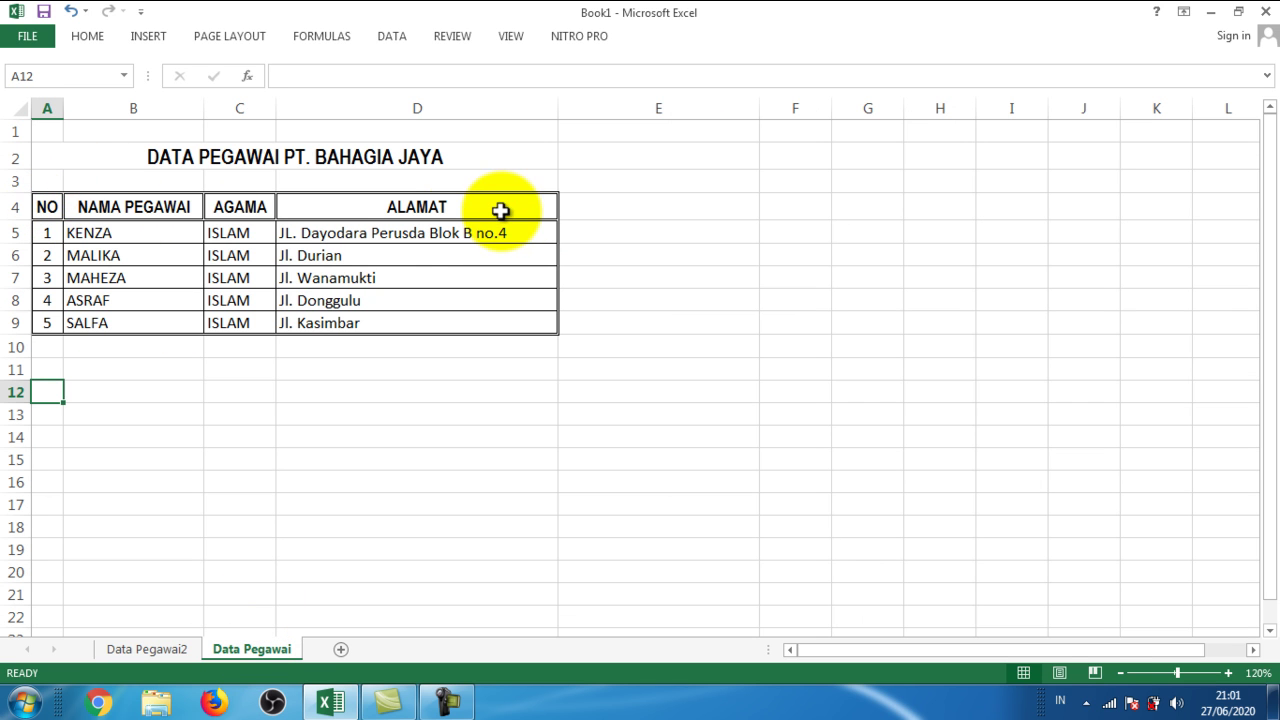
pyautogui.click(163, 660)
pyautogui.click(51, 233)
pyautogui.moveTo(51, 233); pyautogui.dragTo(614, 241)
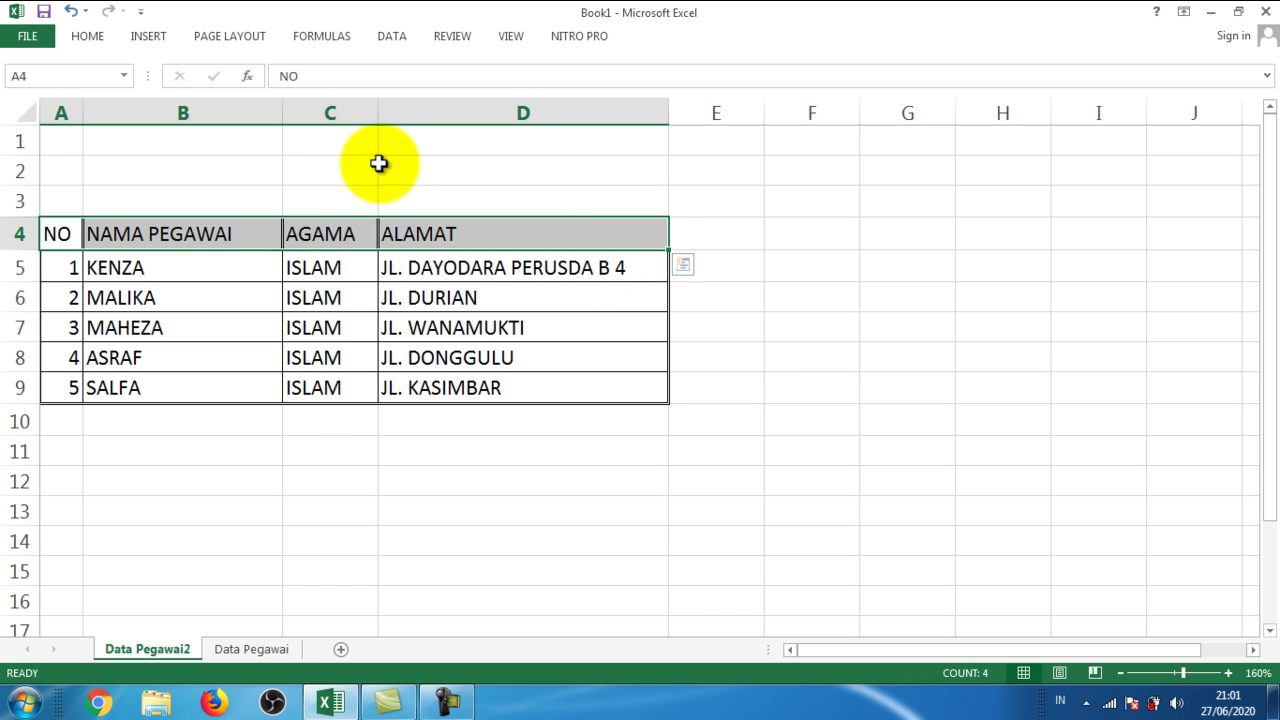
pyautogui.click(90, 40)
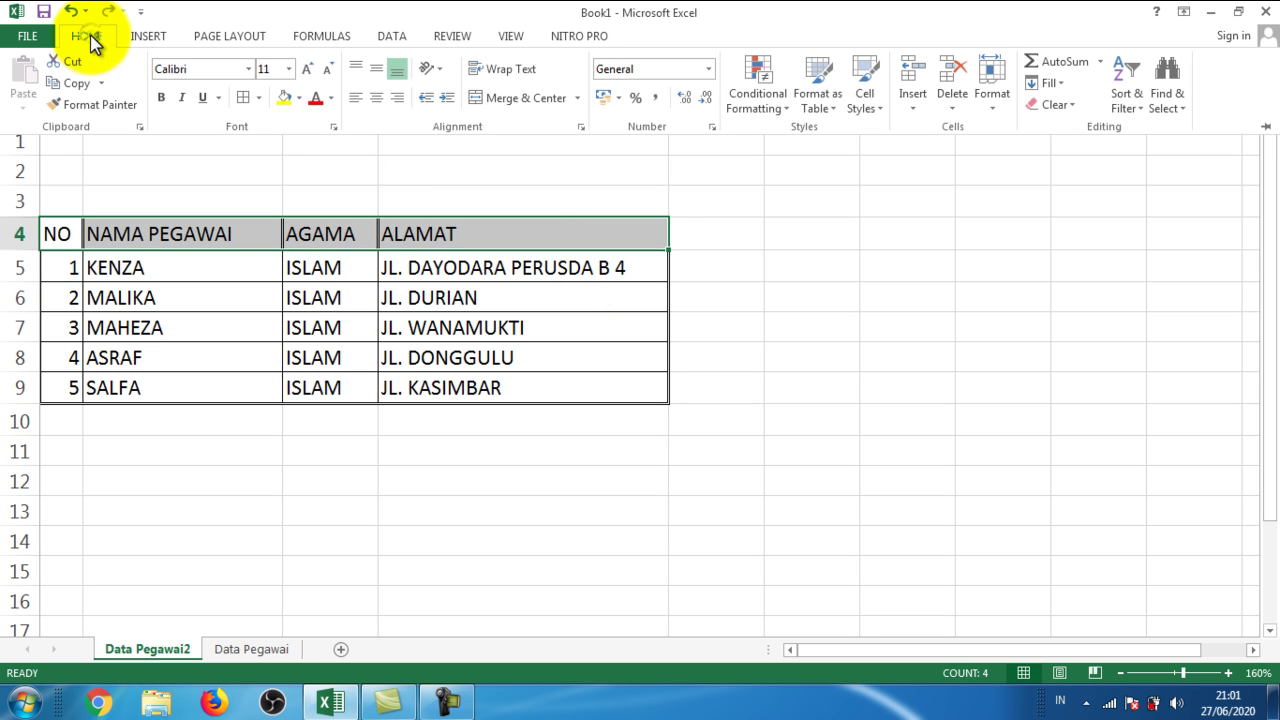
pyautogui.click(160, 98)
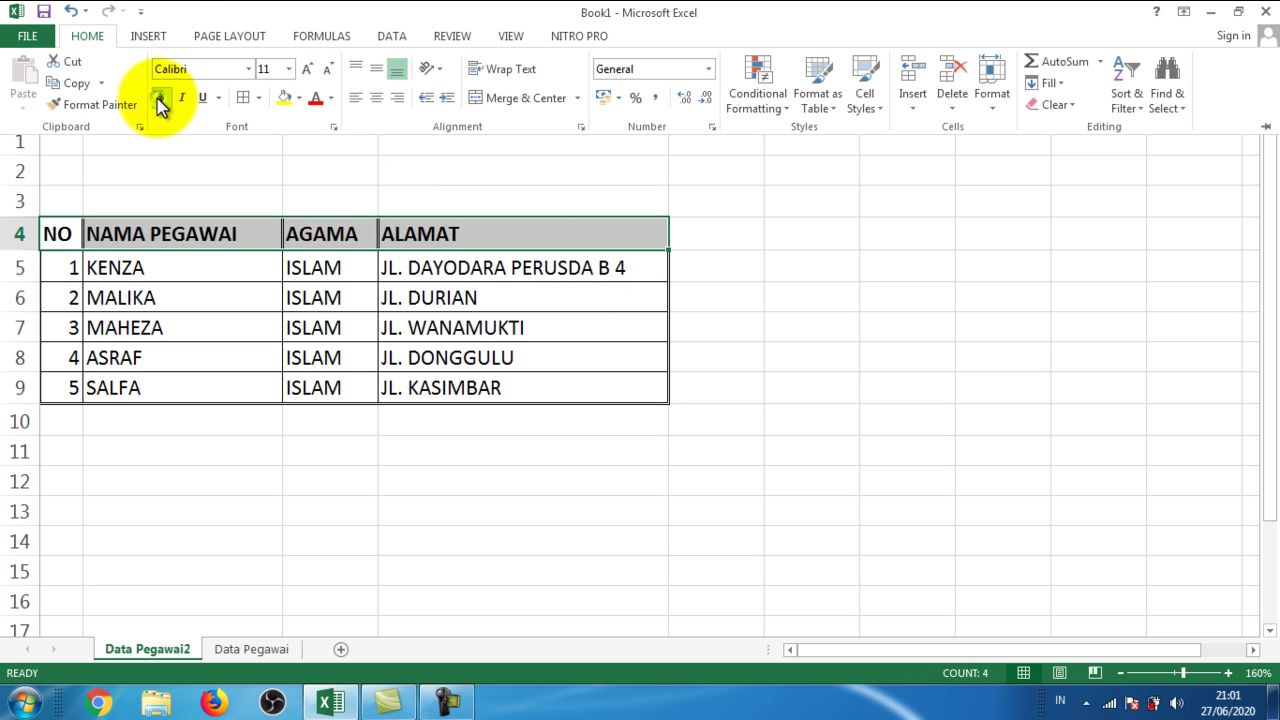
pyautogui.click(375, 99)
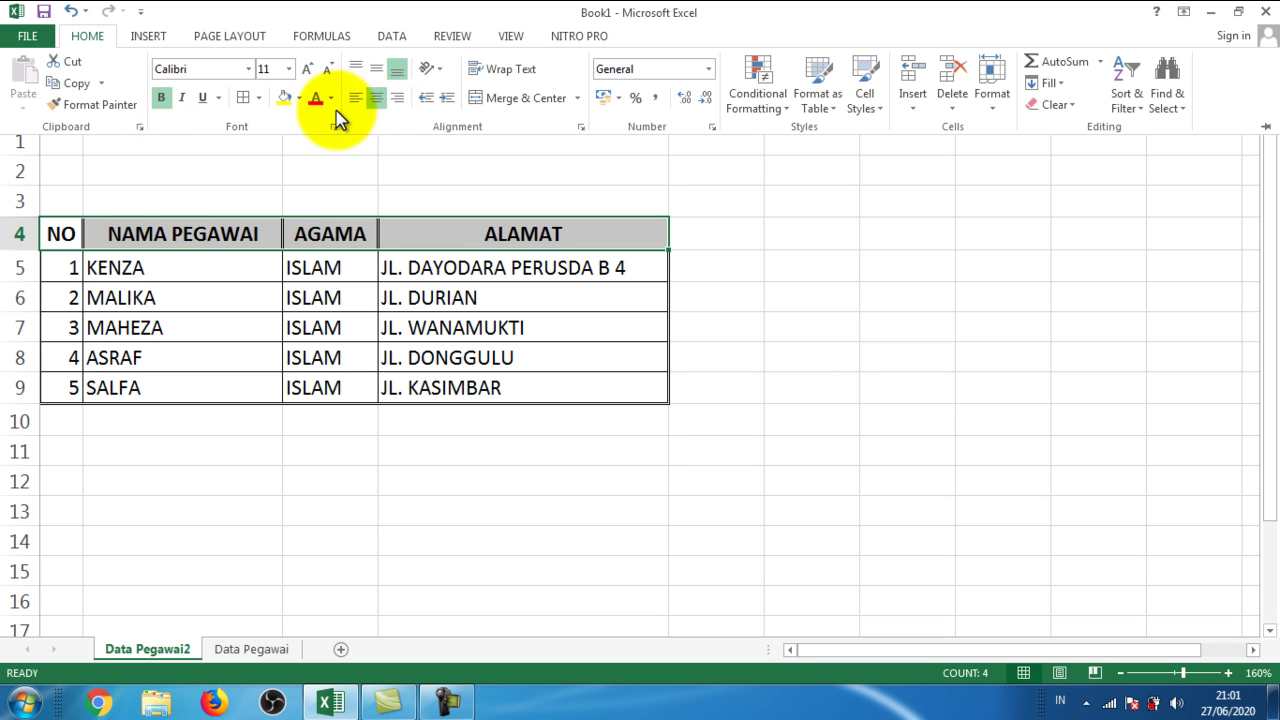
# Change the font of the header row A4:D4 to Arial Narrow.
pyautogui.click(250, 69)
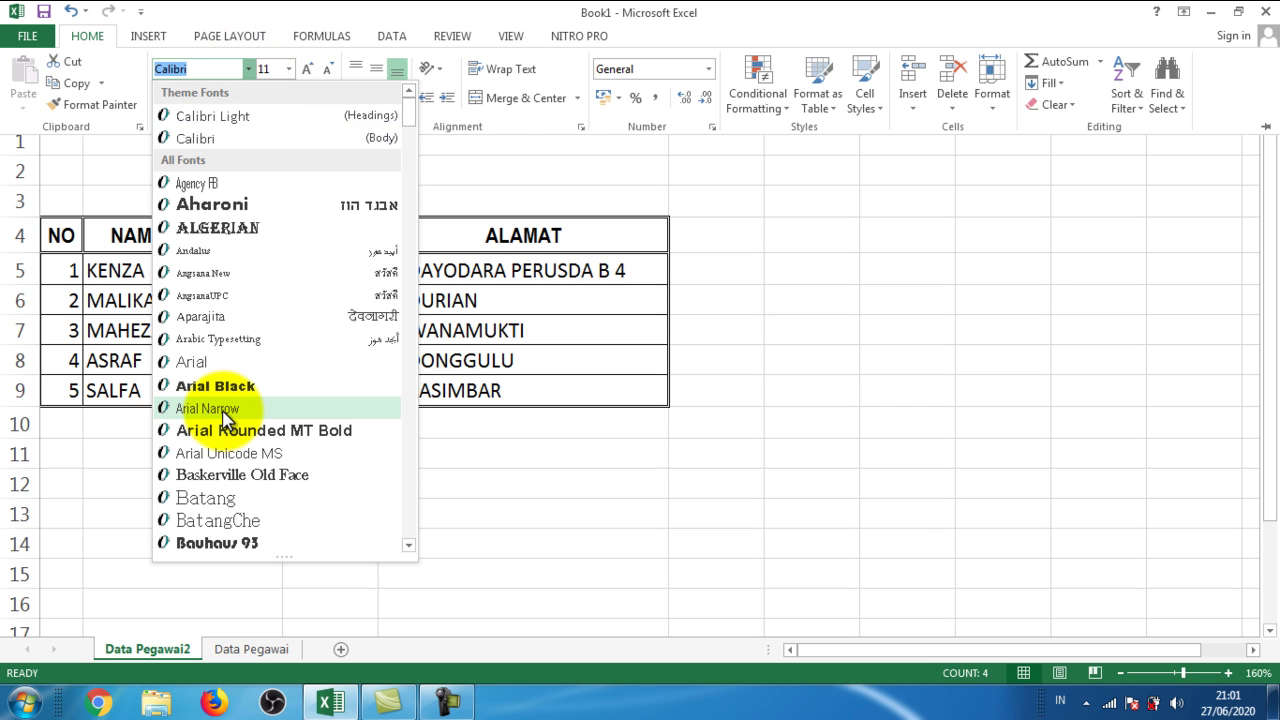
pyautogui.click(222, 410)
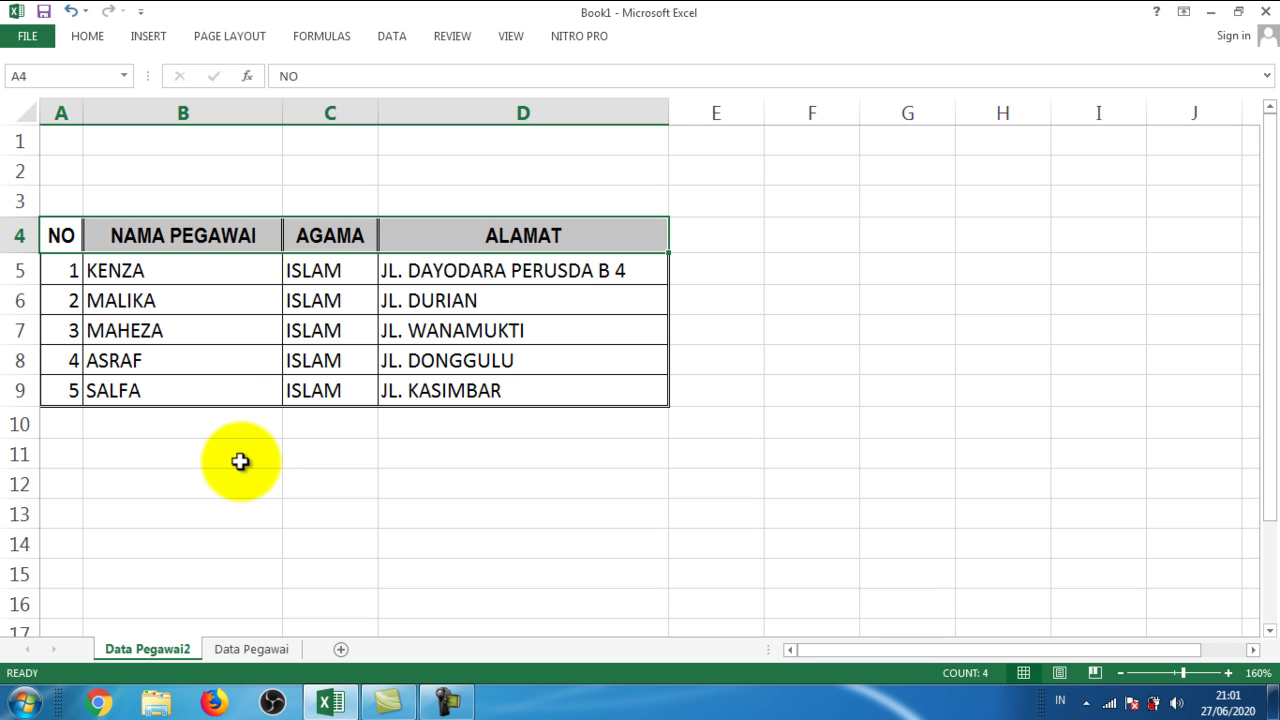
pyautogui.click(240, 461)
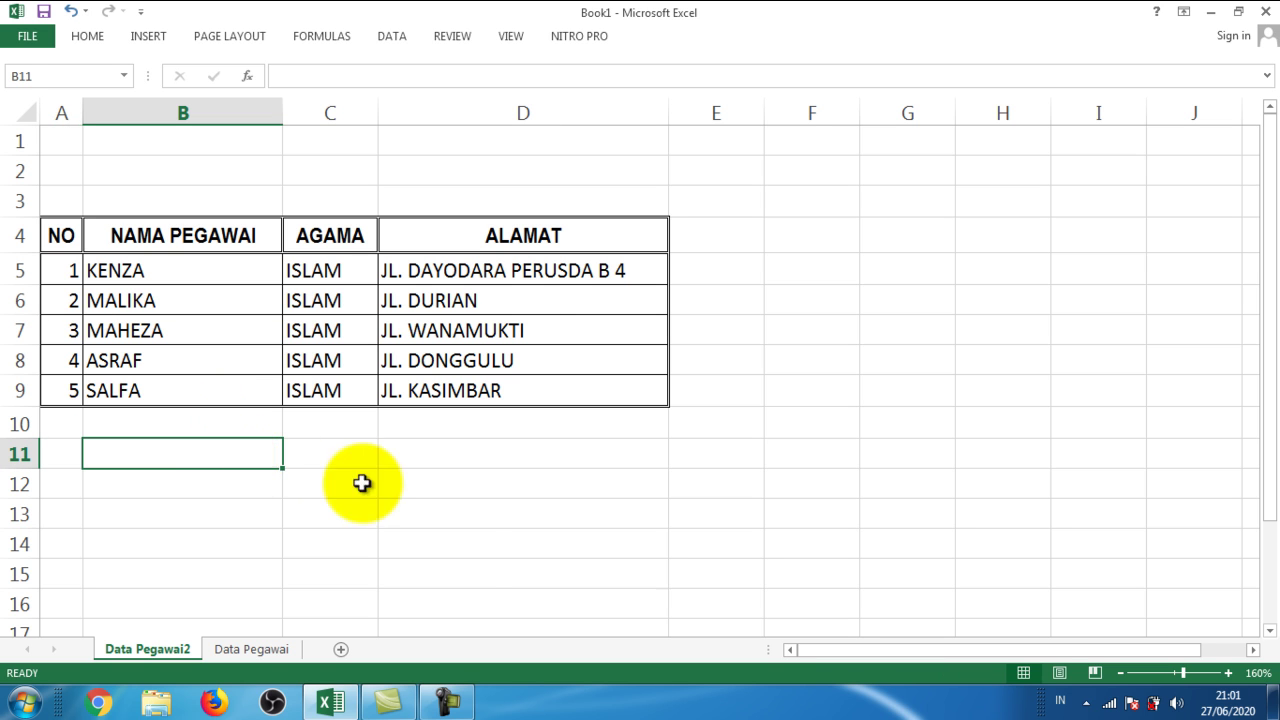
# Change the font of the employee data rows A5:D9 to Arial Narrow.
pyautogui.moveTo(58, 267); pyautogui.dragTo(515, 388)
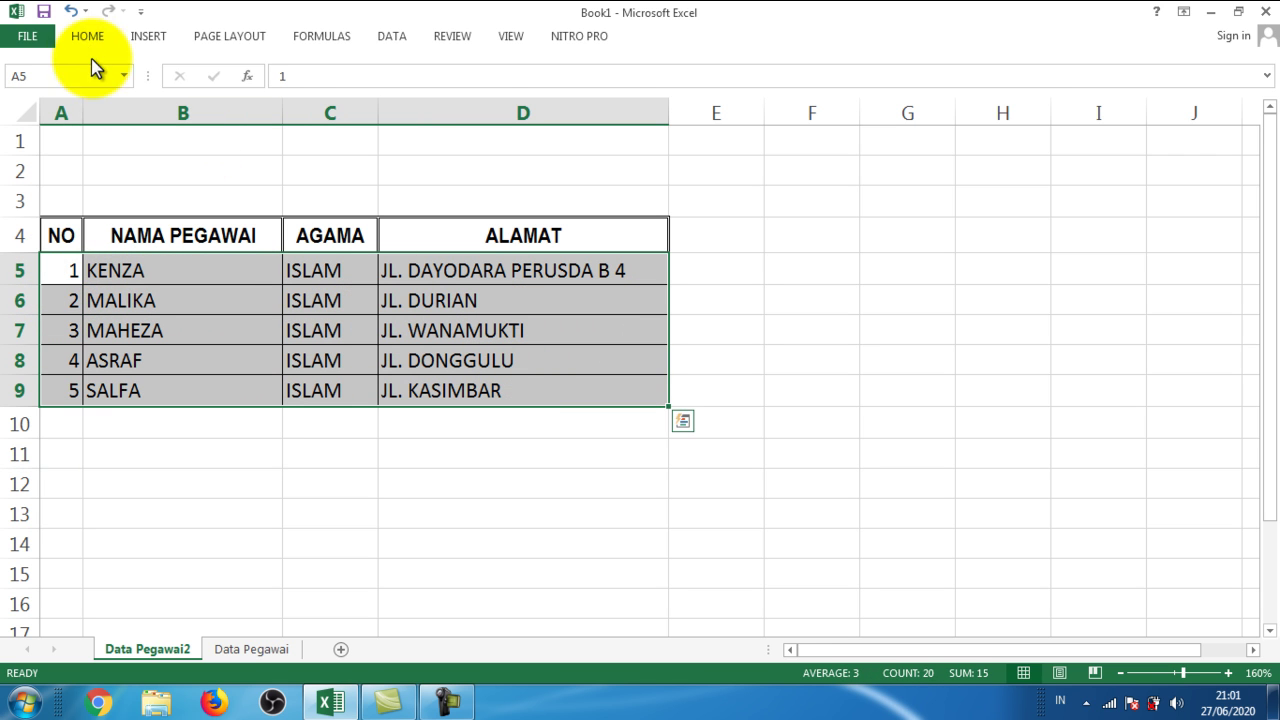
pyautogui.click(87, 38)
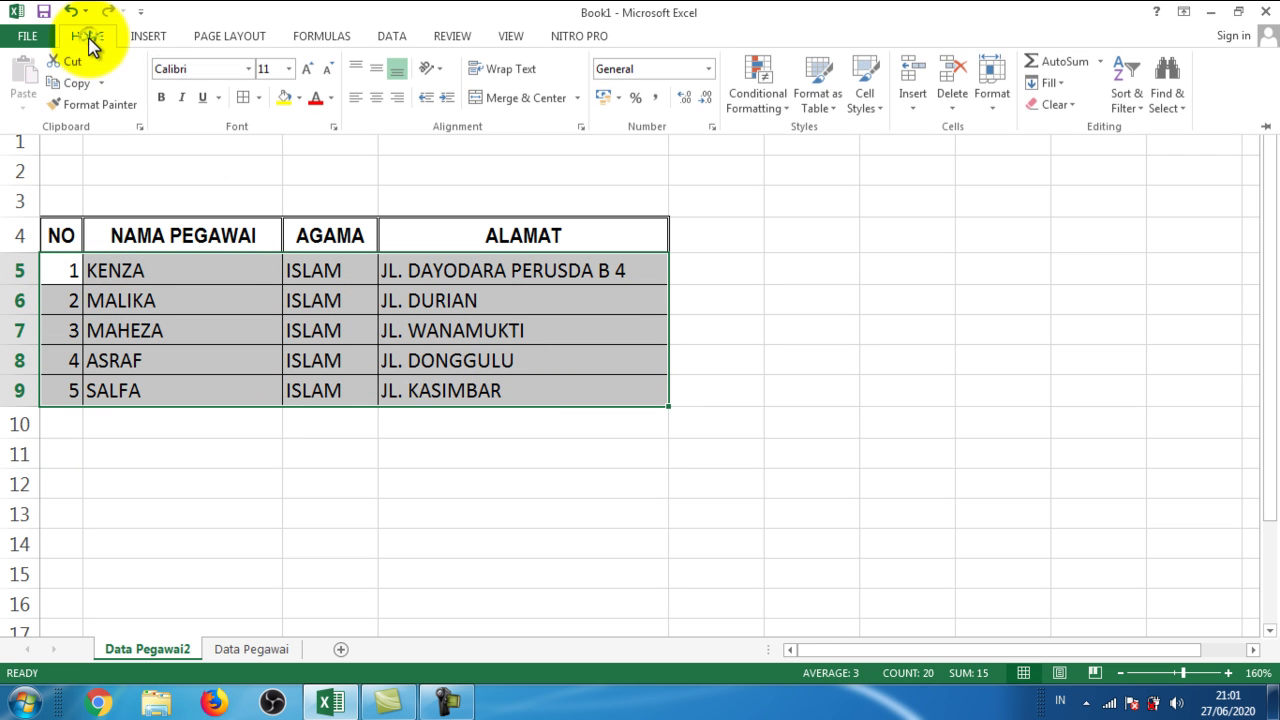
pyautogui.click(249, 70)
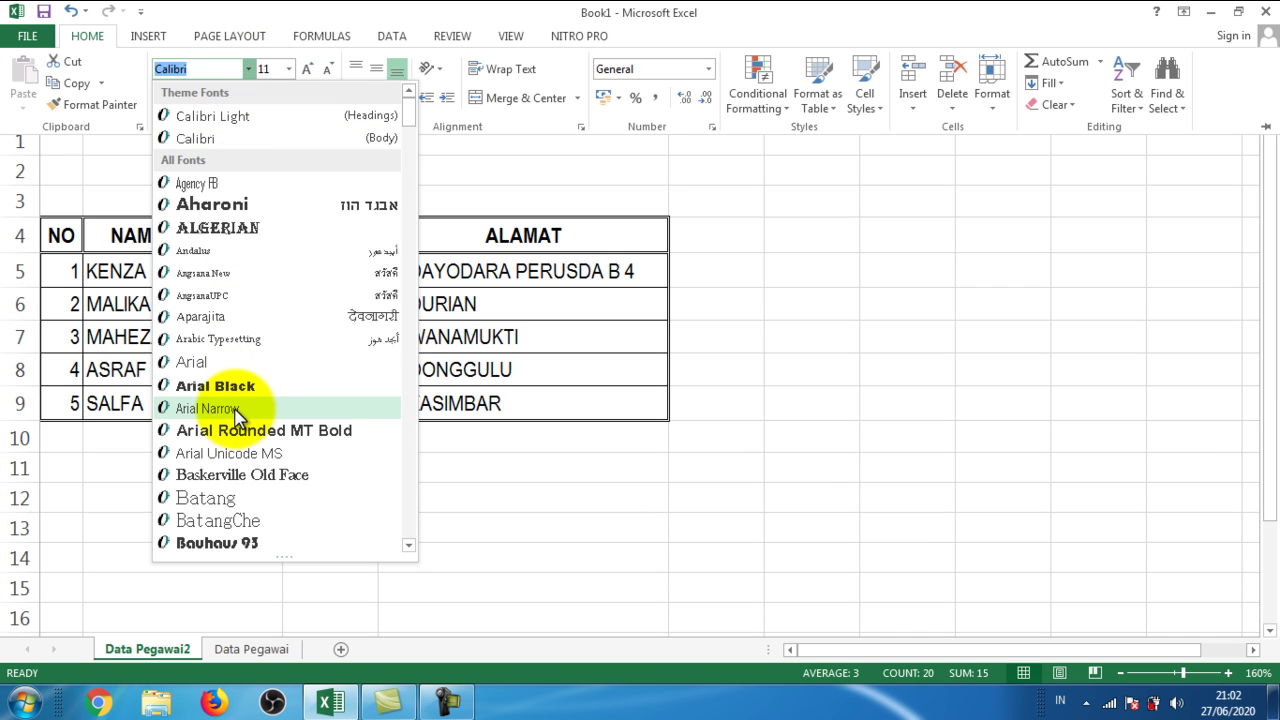
pyautogui.click(237, 410)
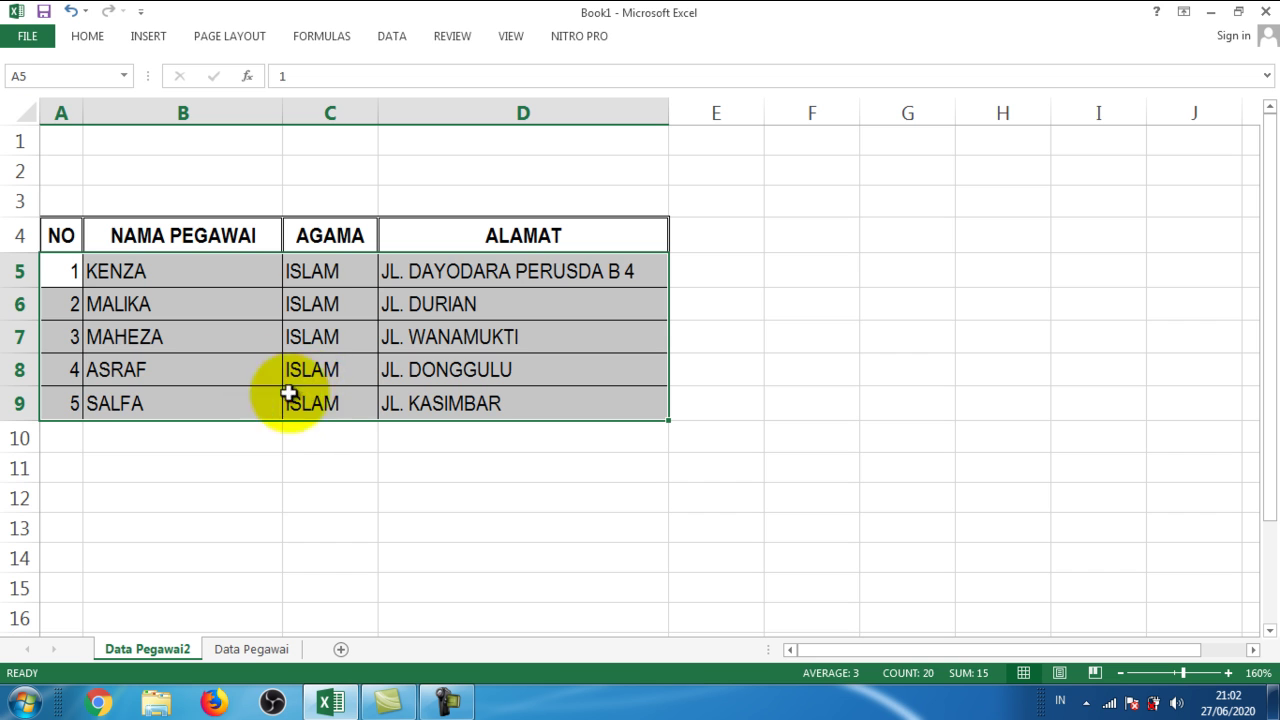
pyautogui.click(241, 499)
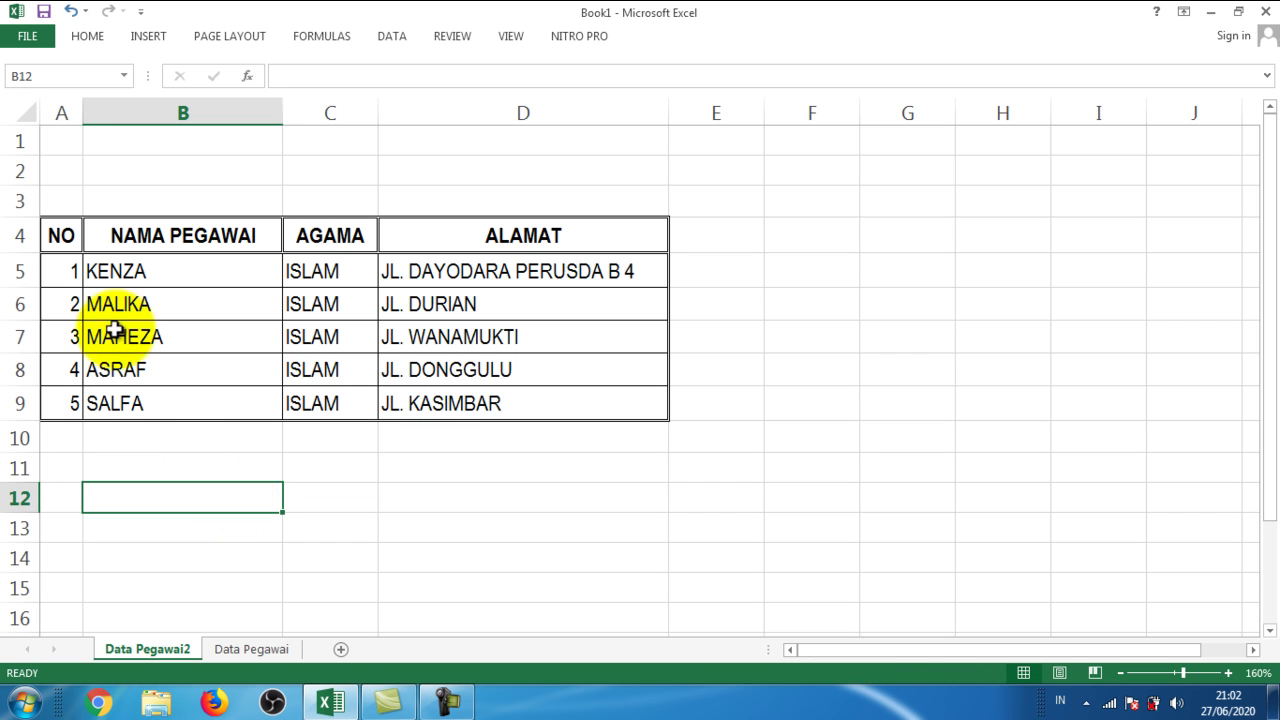
# Centre the row numbers 1 to 5 under NO in cells A5:A9.
pyautogui.moveTo(66, 270); pyautogui.dragTo(71, 403)
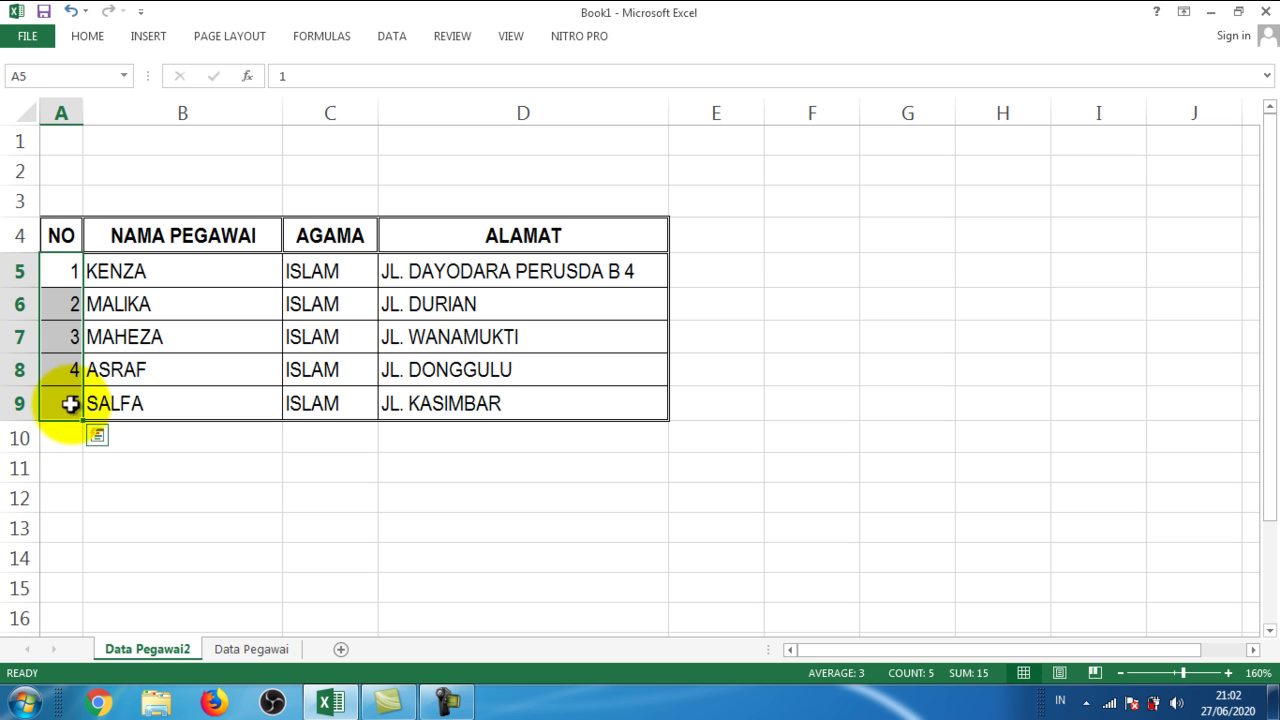
pyautogui.click(93, 38)
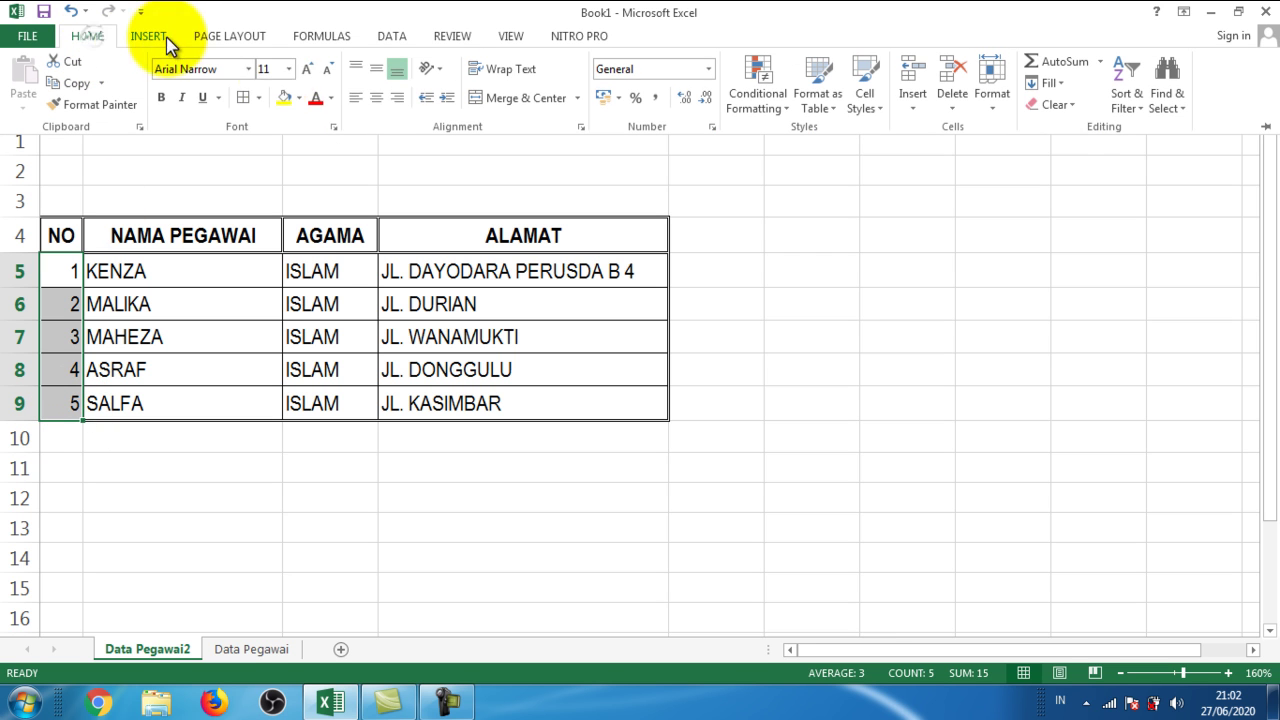
pyautogui.click(376, 102)
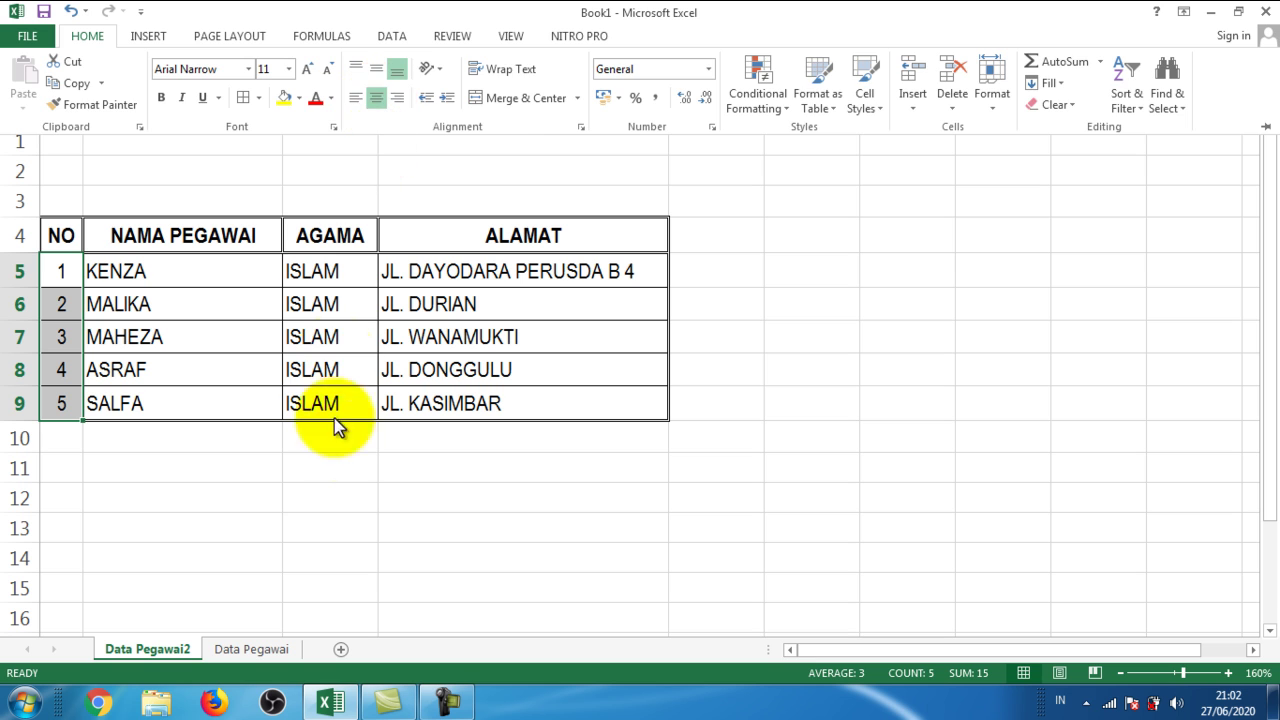
pyautogui.click(342, 448)
pyautogui.click(340, 499)
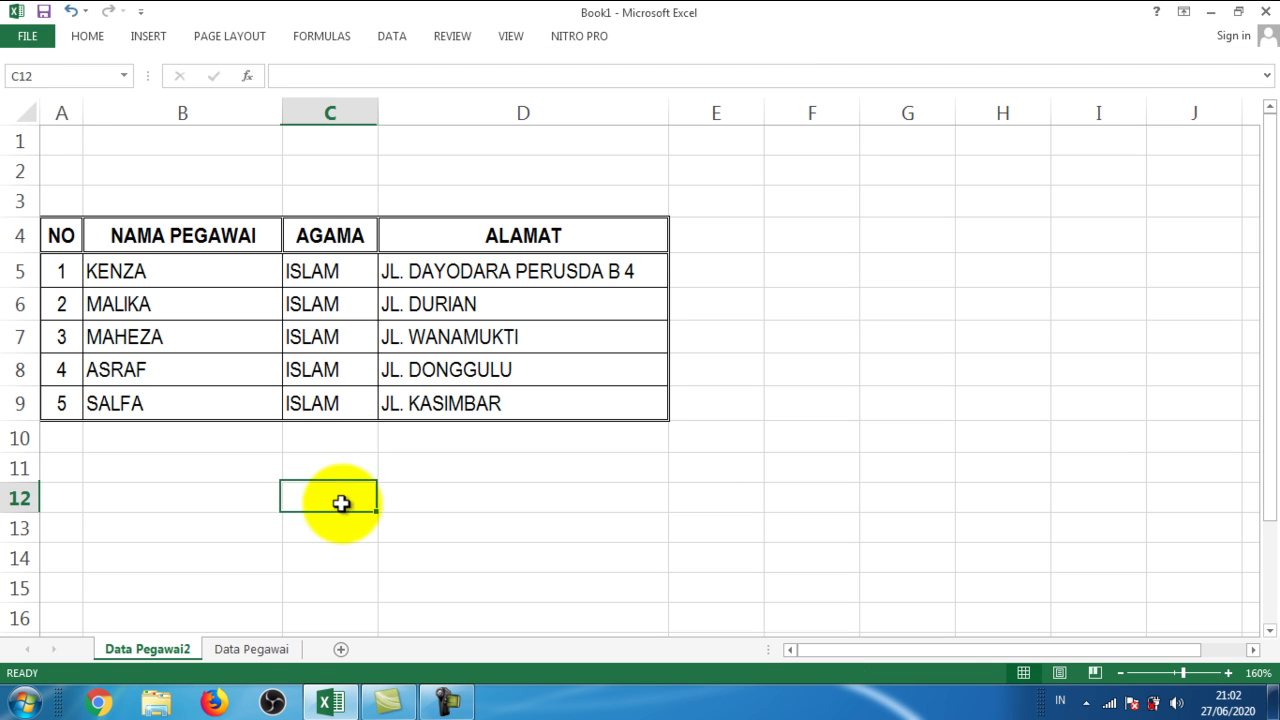
pyautogui.click(569, 568)
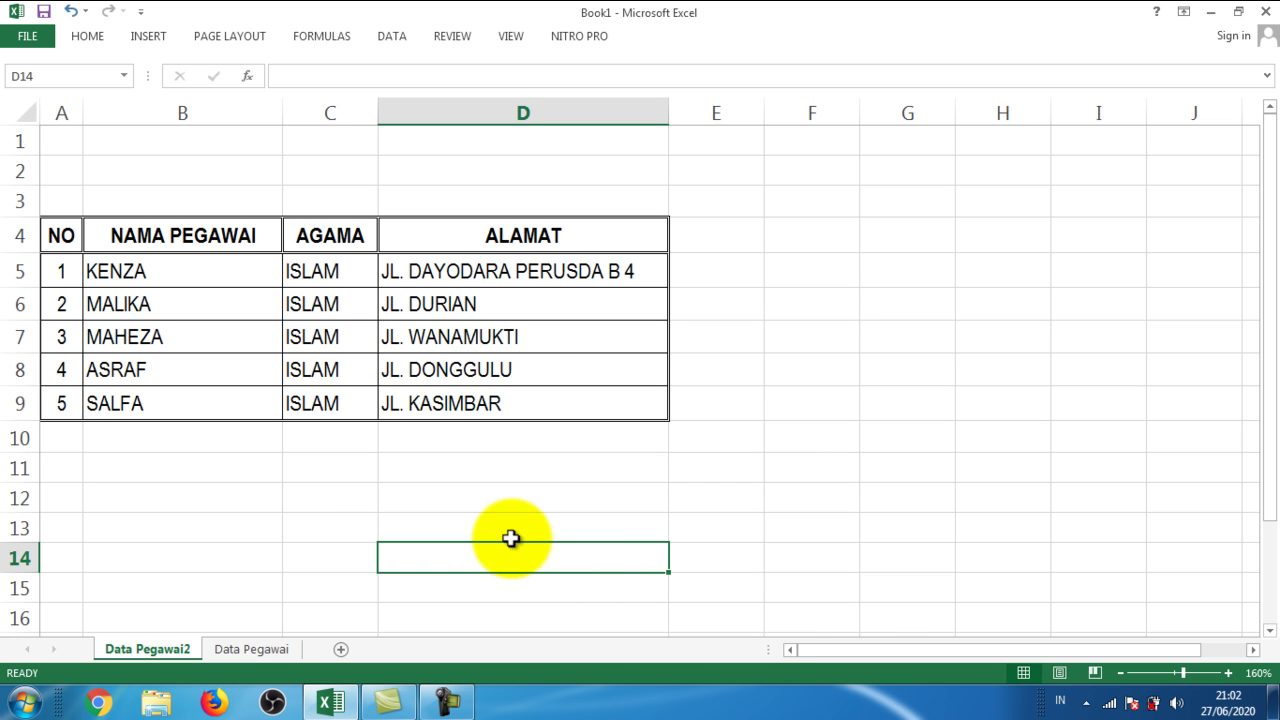
# Examine the title above the employee table on the Data Pegawai sheet and return to Data Pegawai2.
pyautogui.scroll(2, 271, 531)
pyautogui.scroll(-3, 273, 532)
pyautogui.scroll(-3, 273, 532)
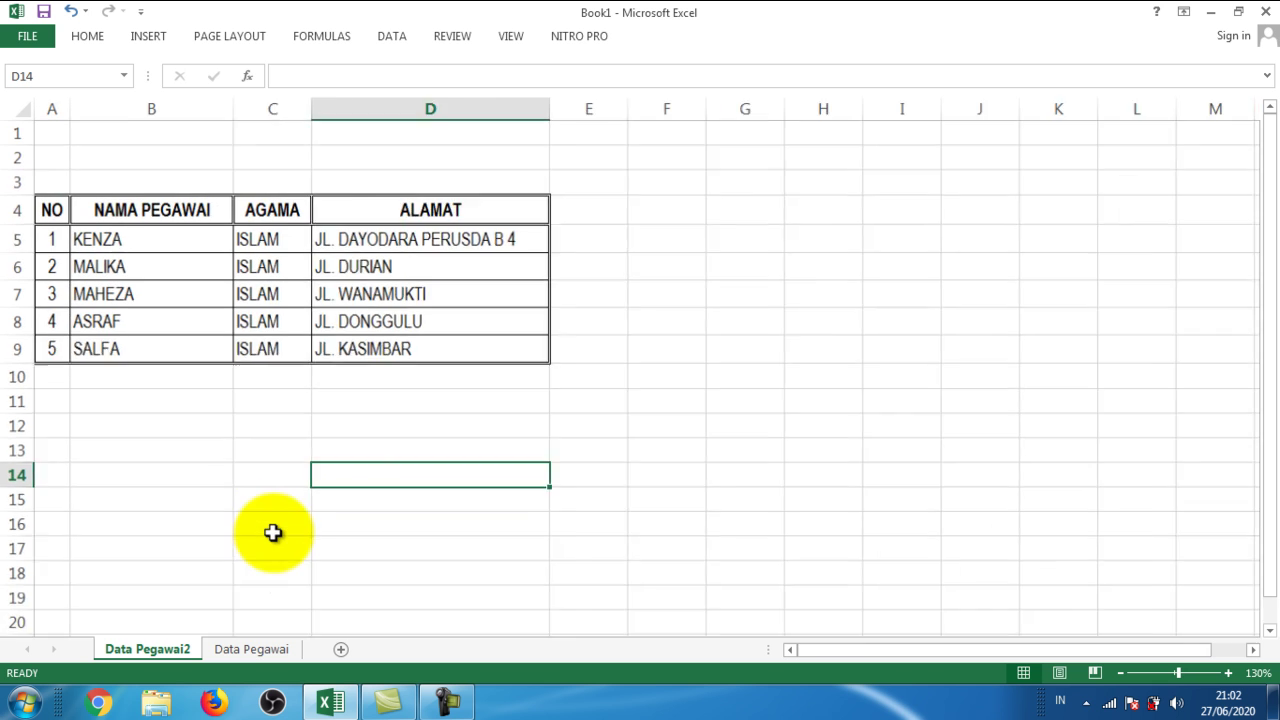
pyautogui.click(140, 456)
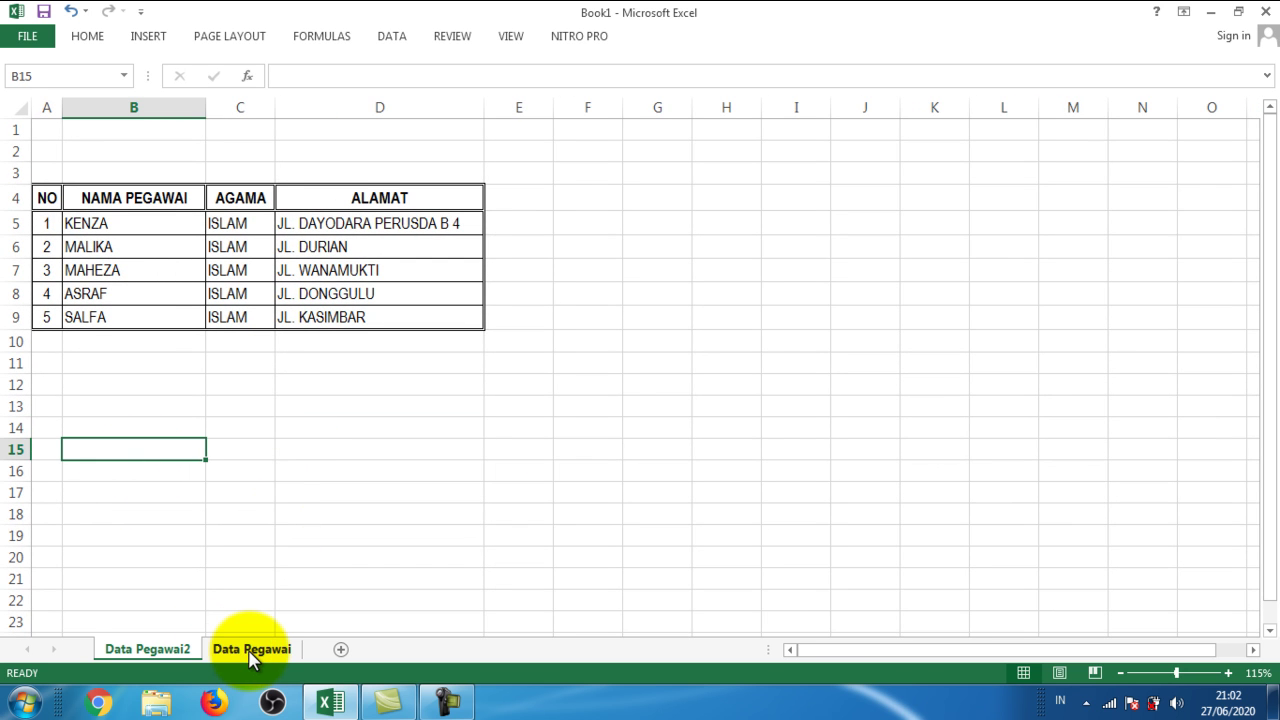
pyautogui.click(251, 650)
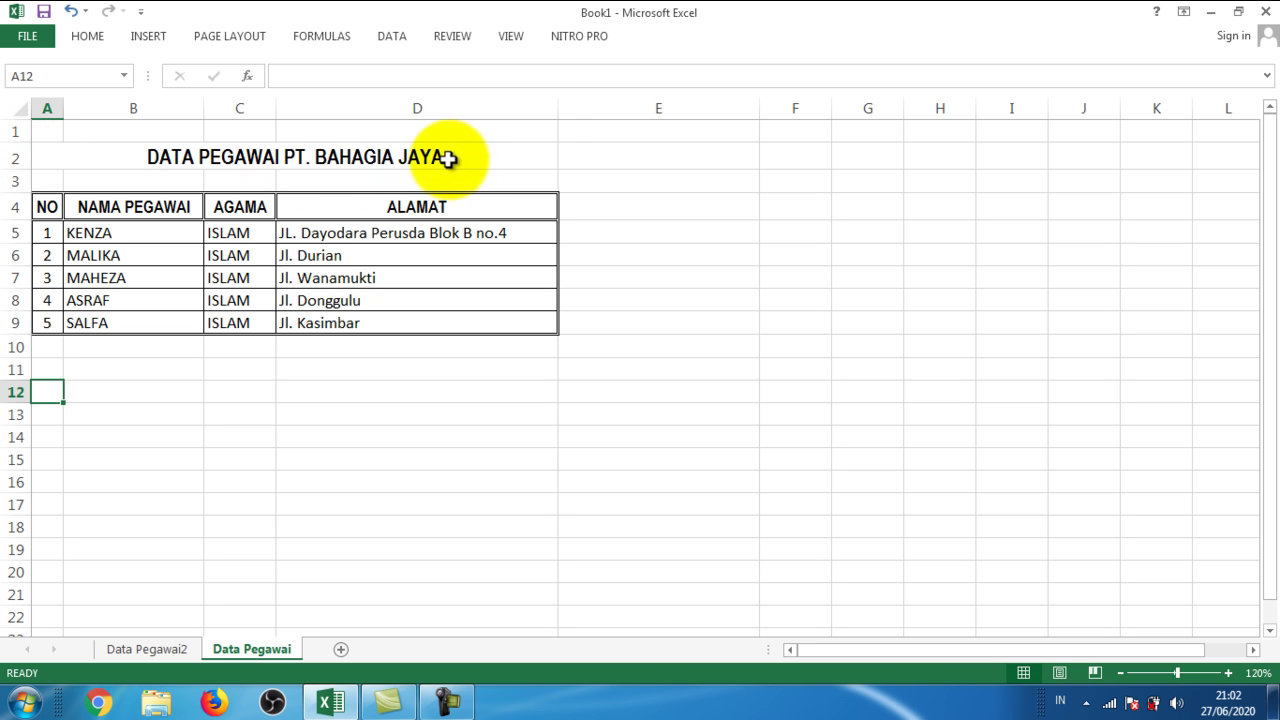
pyautogui.click(166, 157)
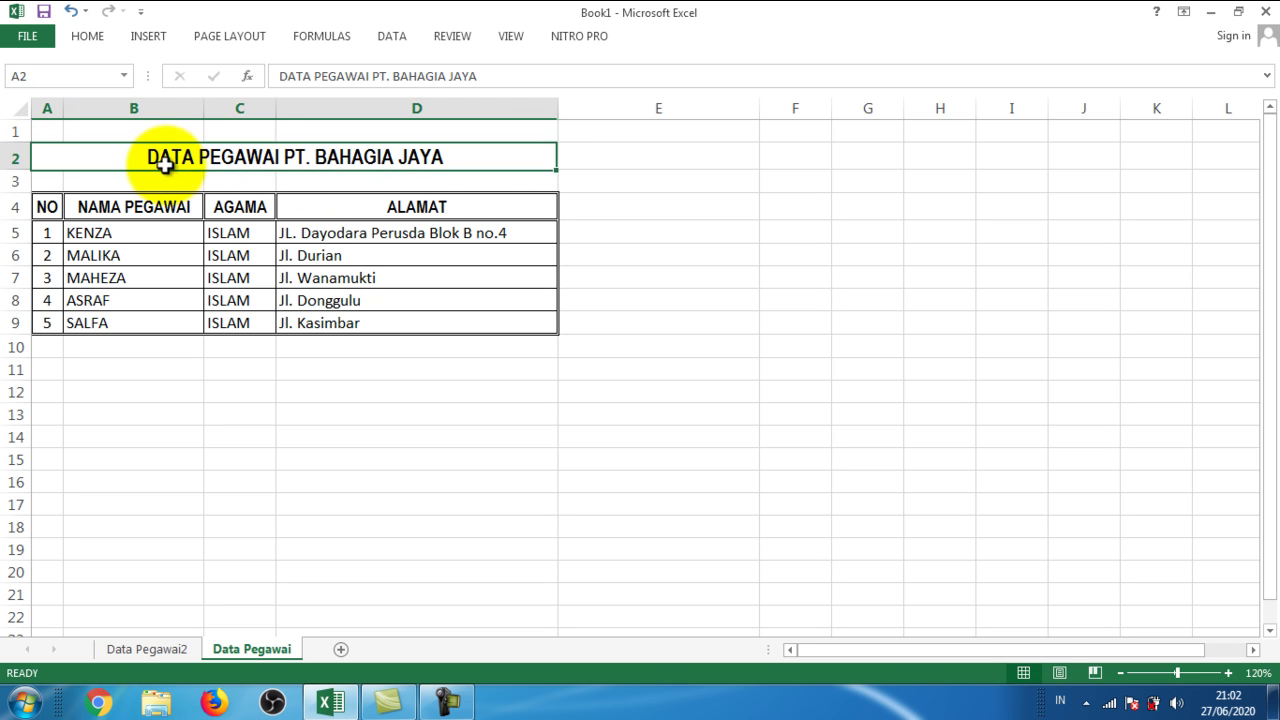
pyautogui.click(248, 367)
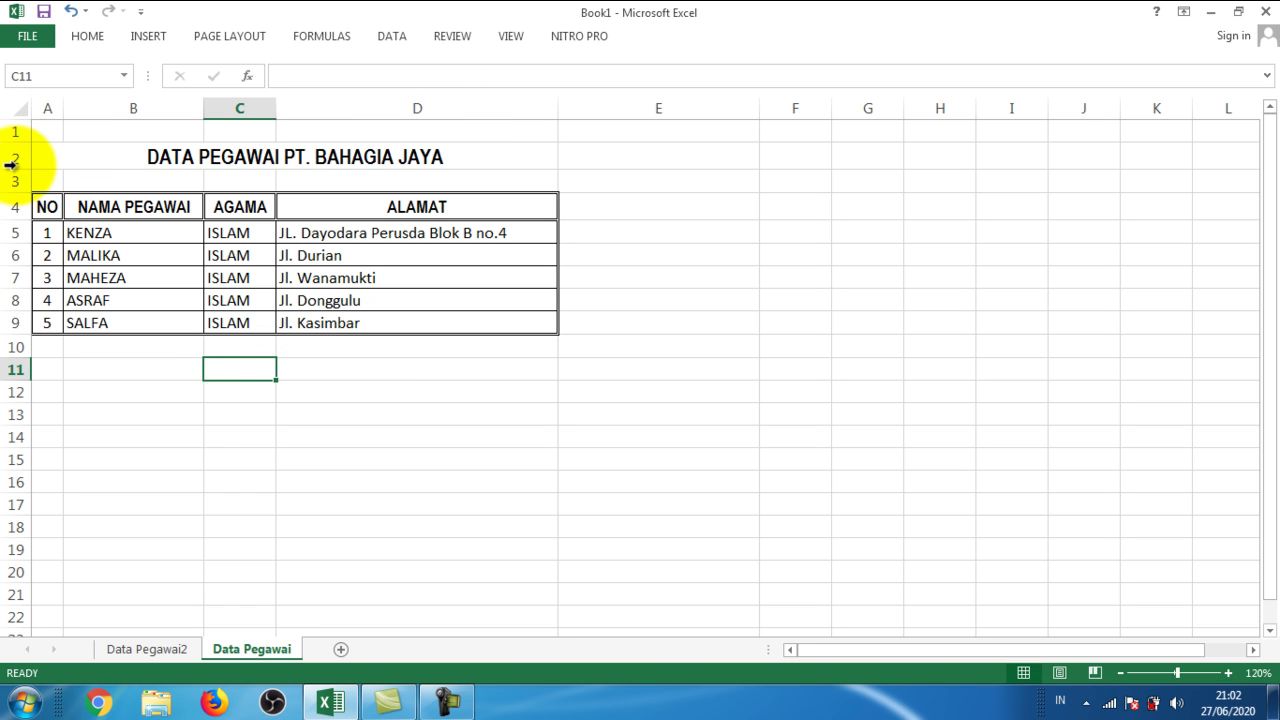
pyautogui.click(148, 648)
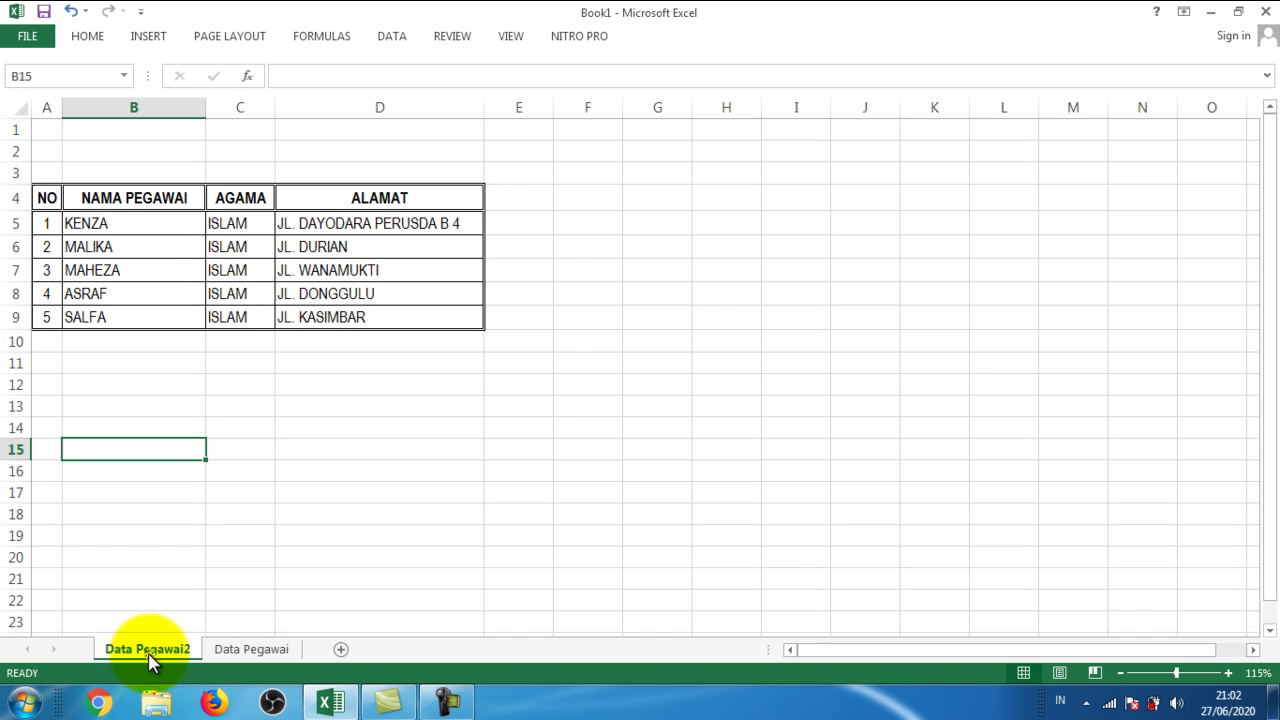
# Enter the title DATA PEGAWAI PT. BAHAGIA JAYA in cell A2 of Data Pegawai2.
pyautogui.click(50, 152)
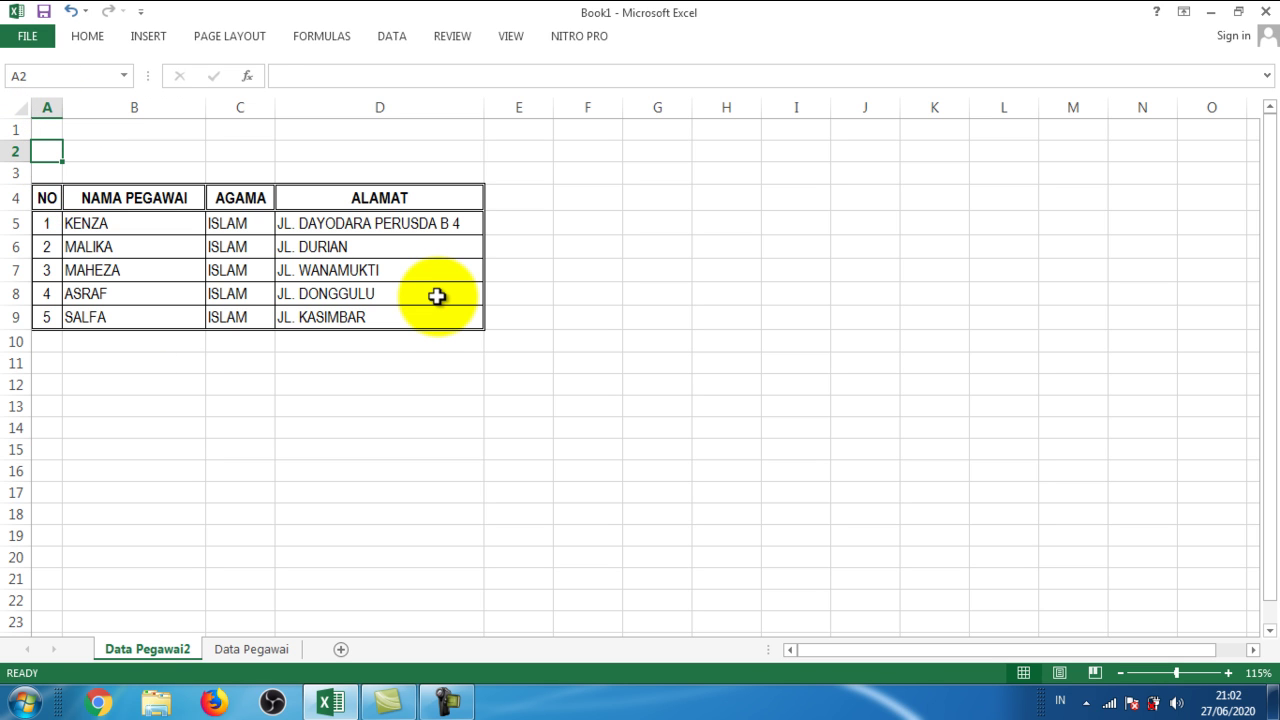
pyautogui.write('DAT')
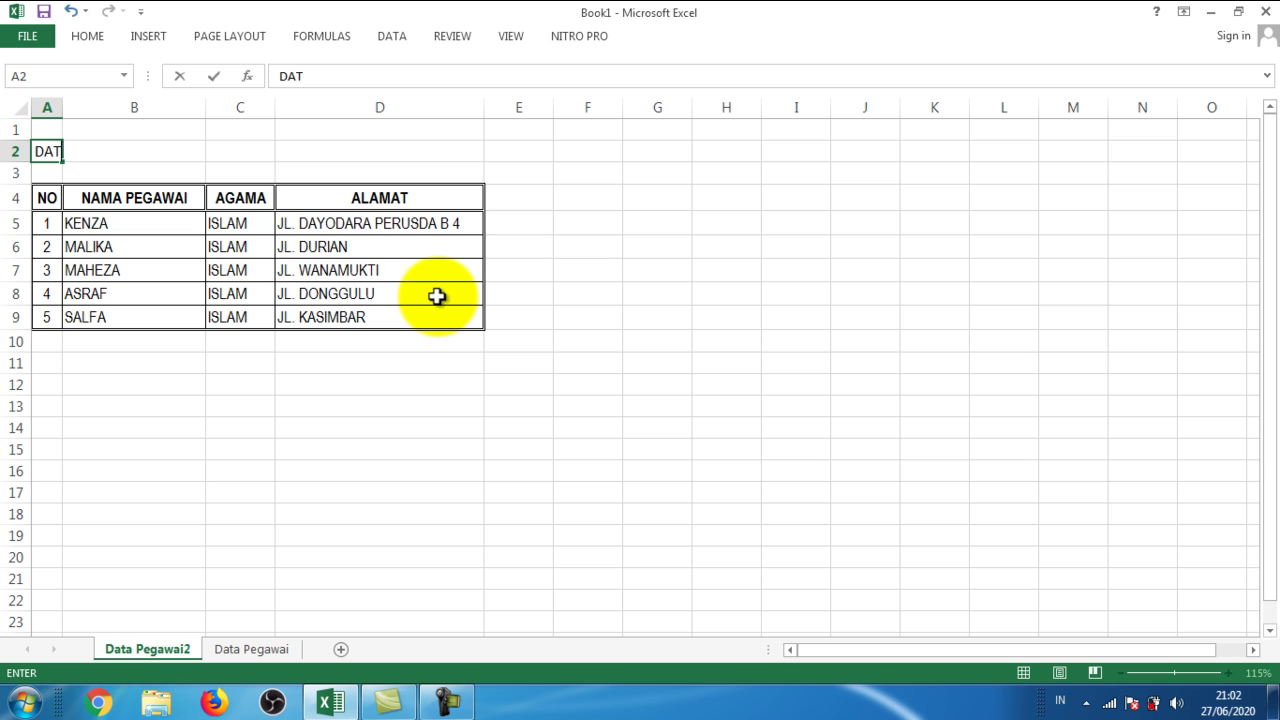
pyautogui.write('A PEGAWAI')
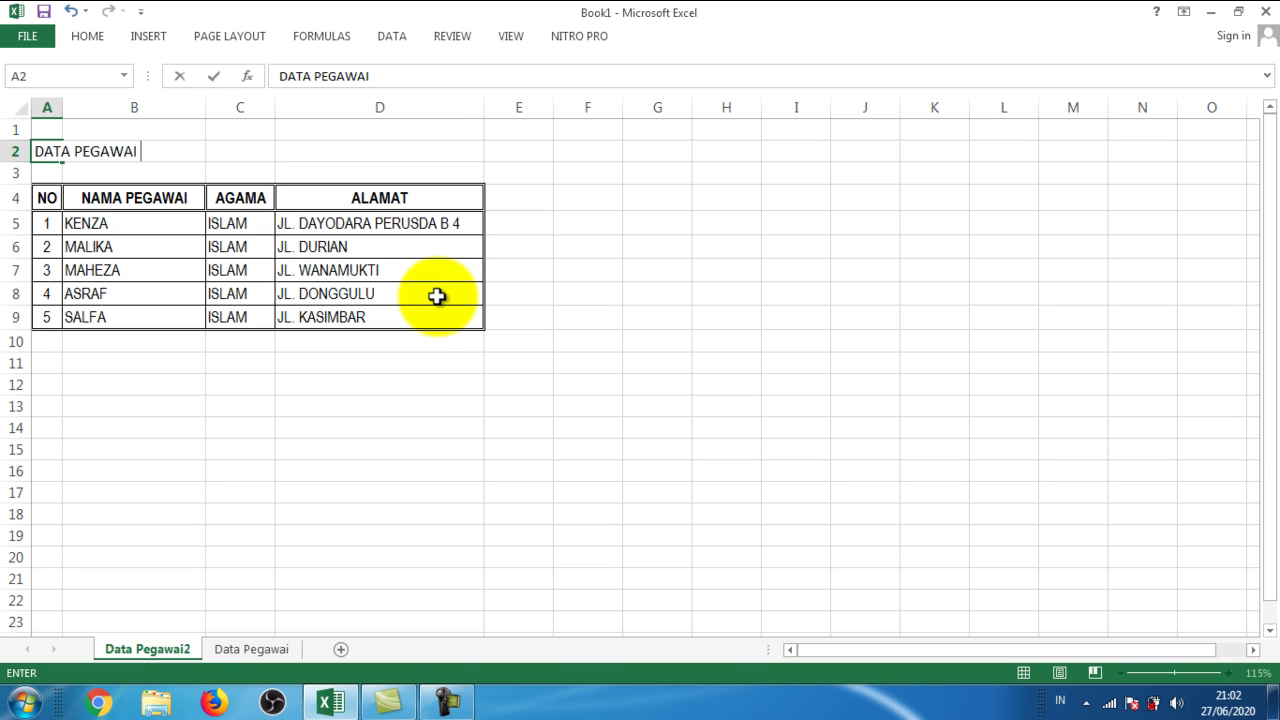
pyautogui.write(' PT. BAHAG')
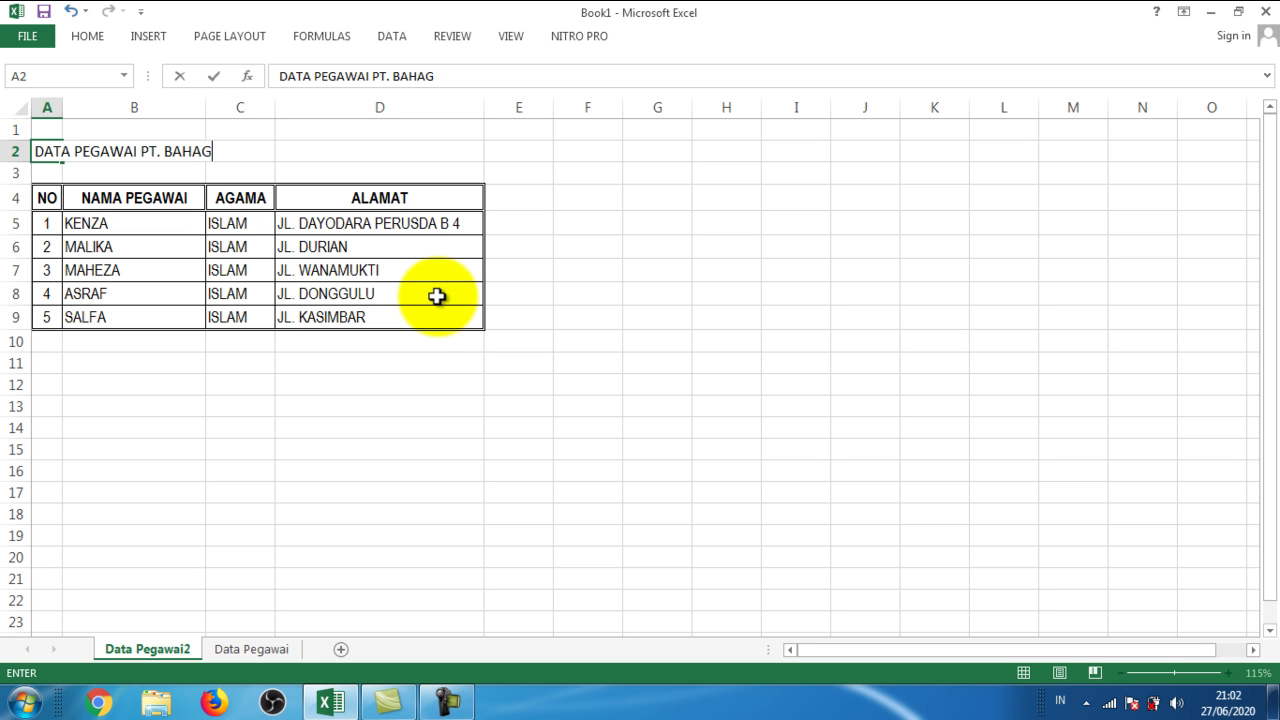
pyautogui.write('IA JAYA')
pyautogui.click(285, 391)
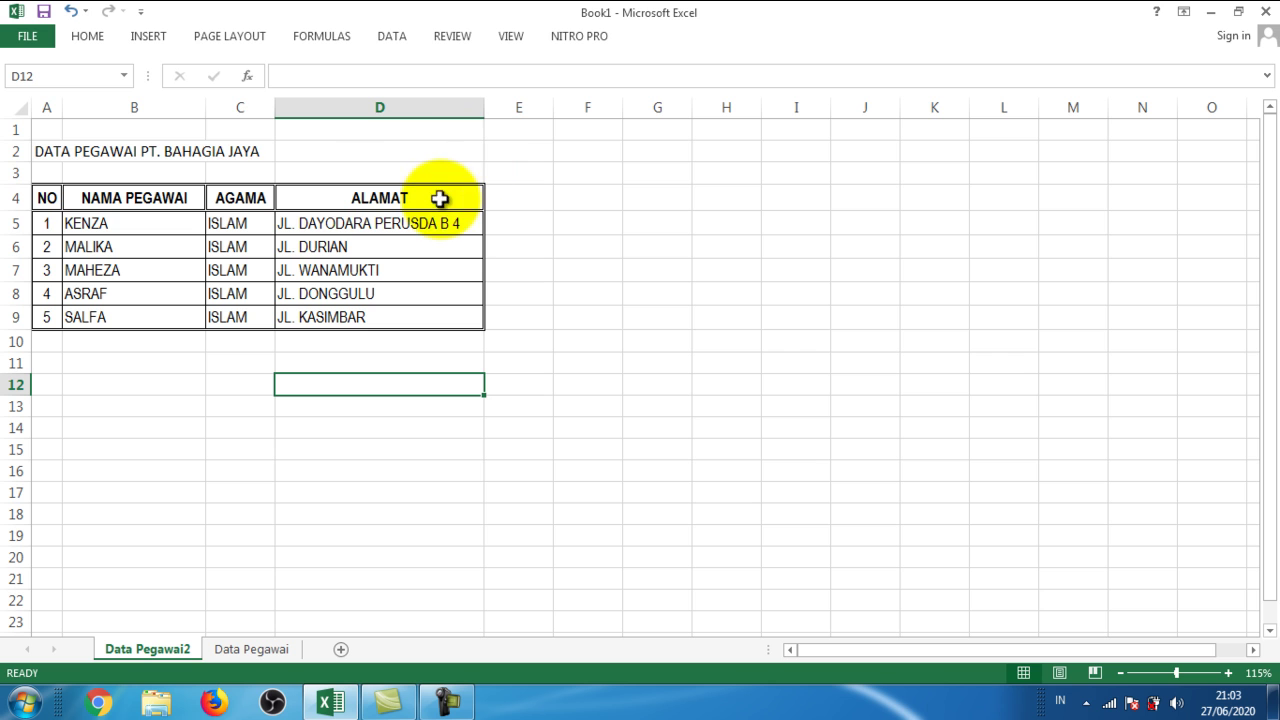
# Try Merge & Center on the title across cells A2:D2 and undo it.
pyautogui.moveTo(41, 146); pyautogui.dragTo(376, 148)
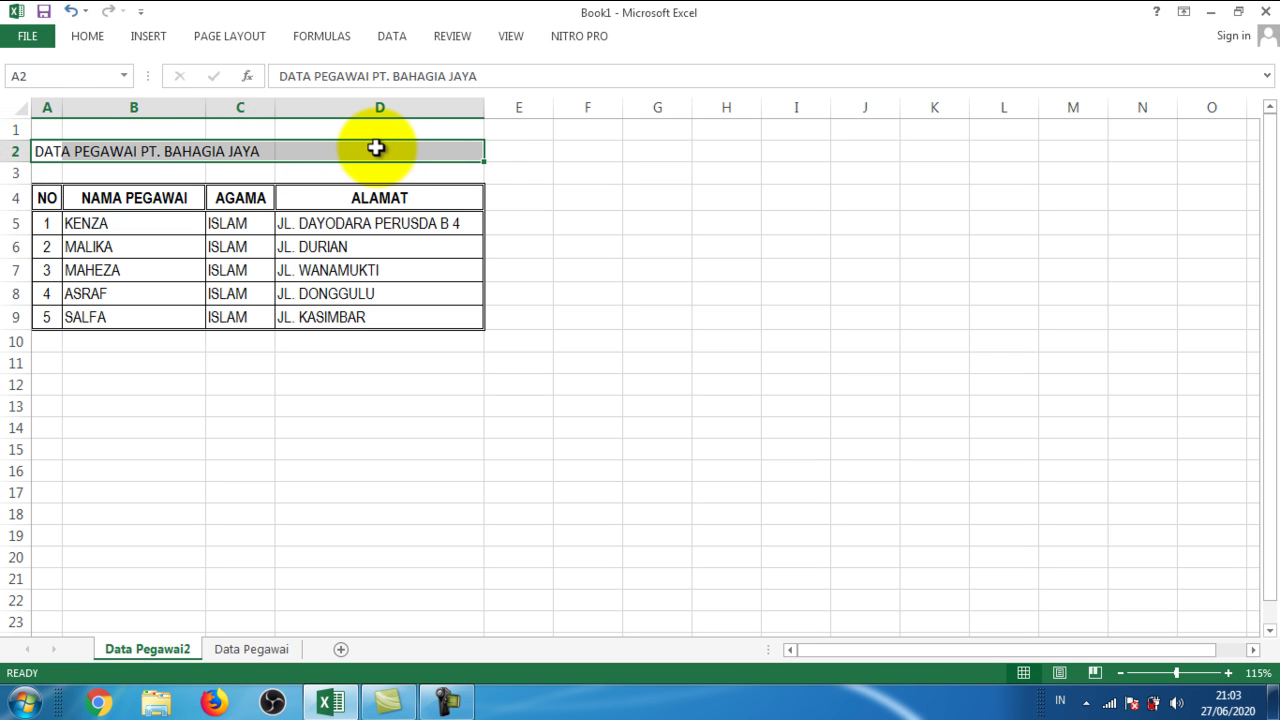
pyautogui.click(94, 40)
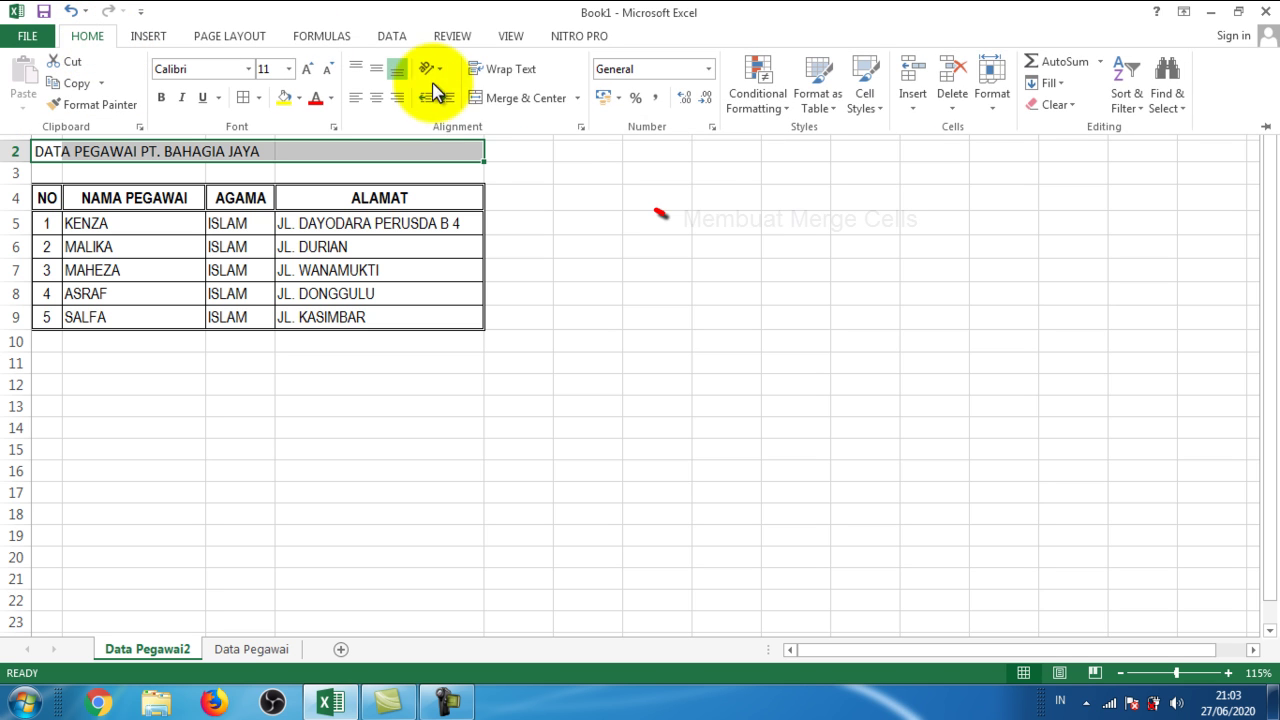
pyautogui.click(519, 100)
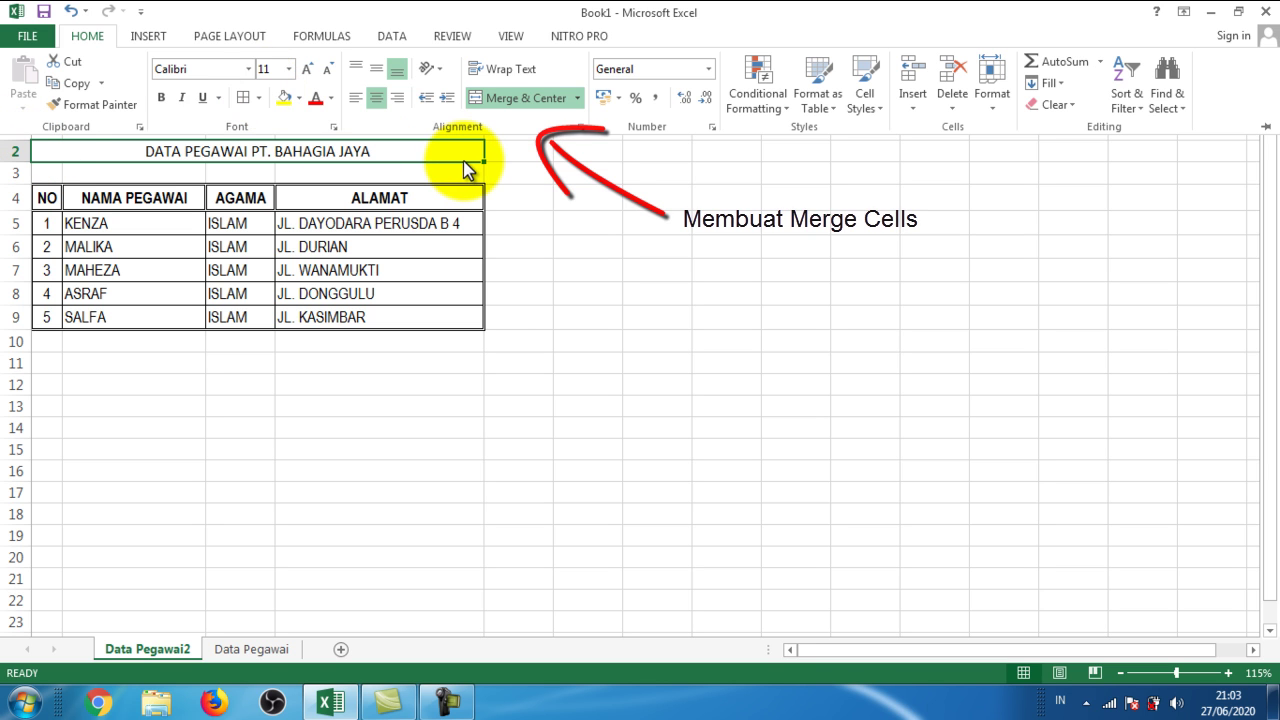
pyautogui.hotkey('ctrl', 'z')
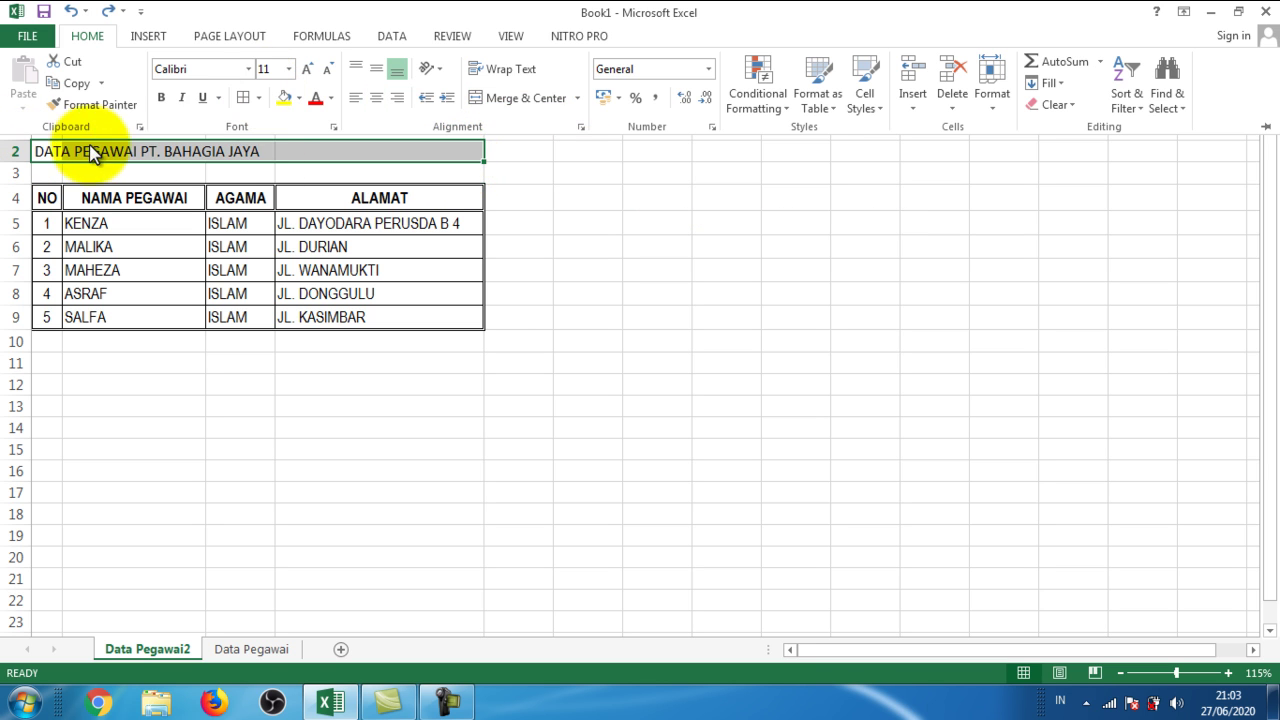
# Merge cells A2:D2 and centre the title across the width of the employee table.
pyautogui.click(50, 155)
pyautogui.click(42, 151)
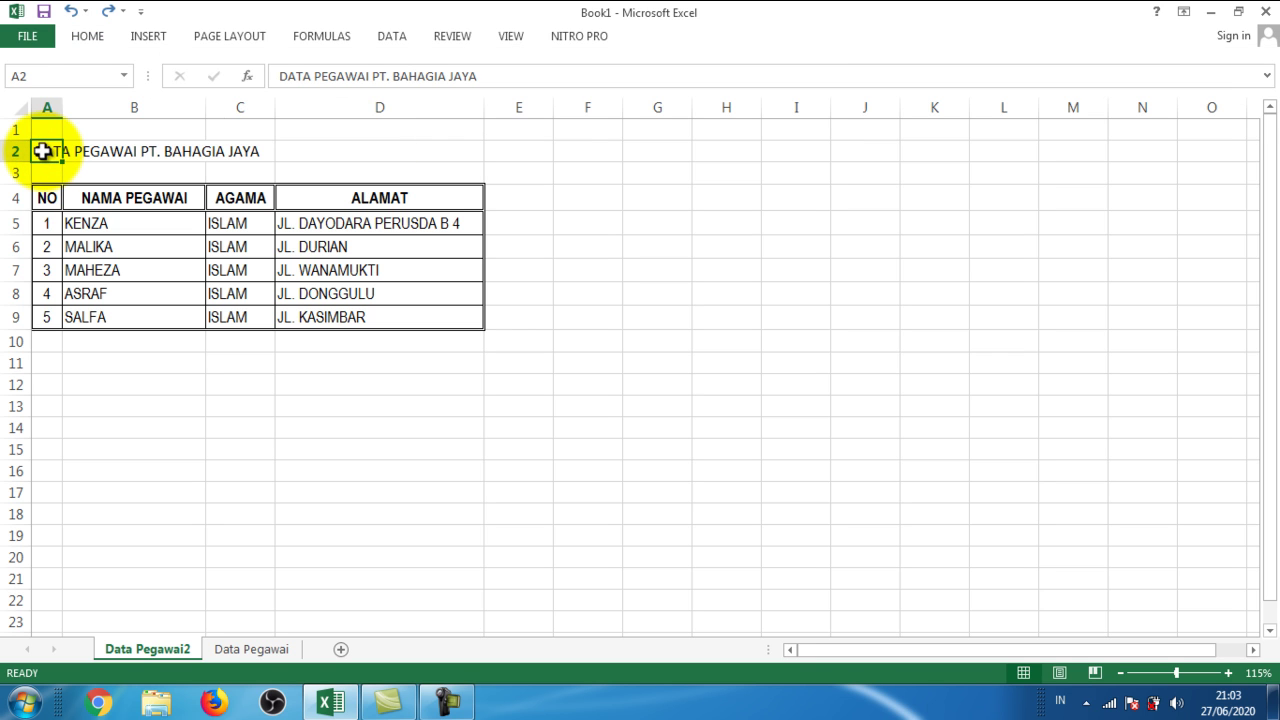
pyautogui.moveTo(42, 151); pyautogui.dragTo(371, 158)
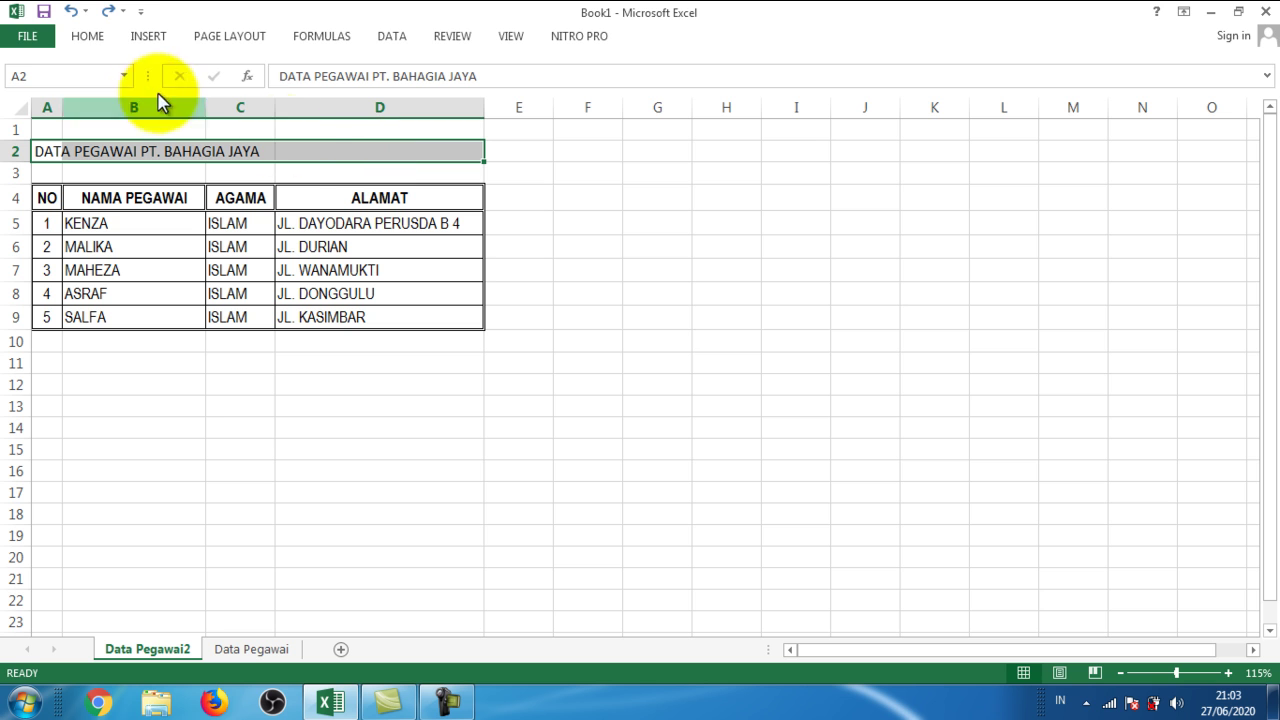
pyautogui.click(87, 37)
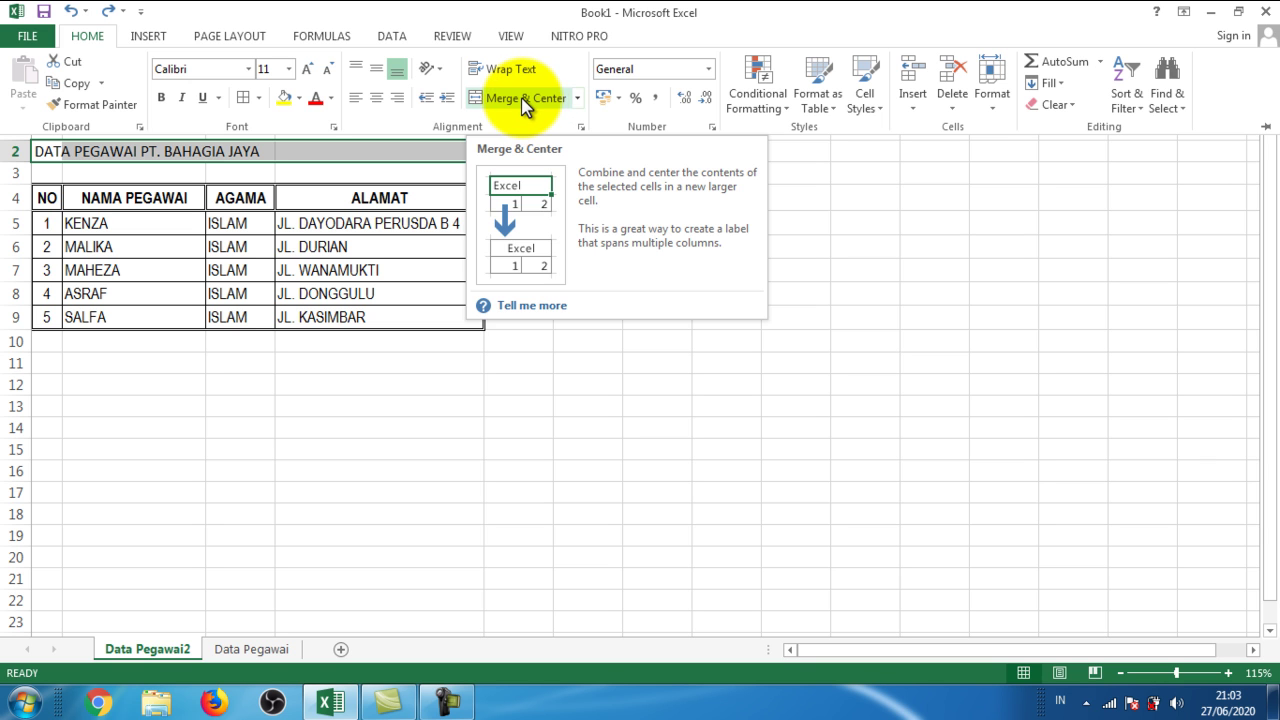
pyautogui.click(522, 100)
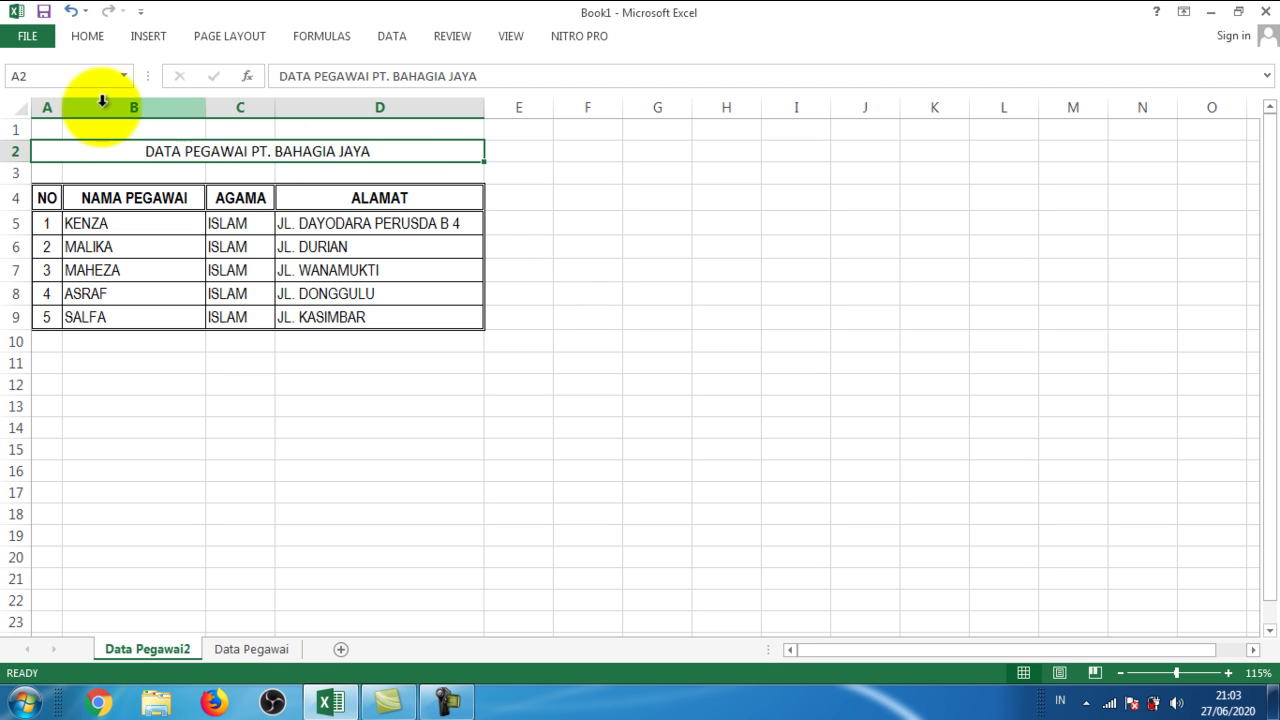
# Change the font of the merged title in row 2 to Arial Narrow.
pyautogui.click(93, 40)
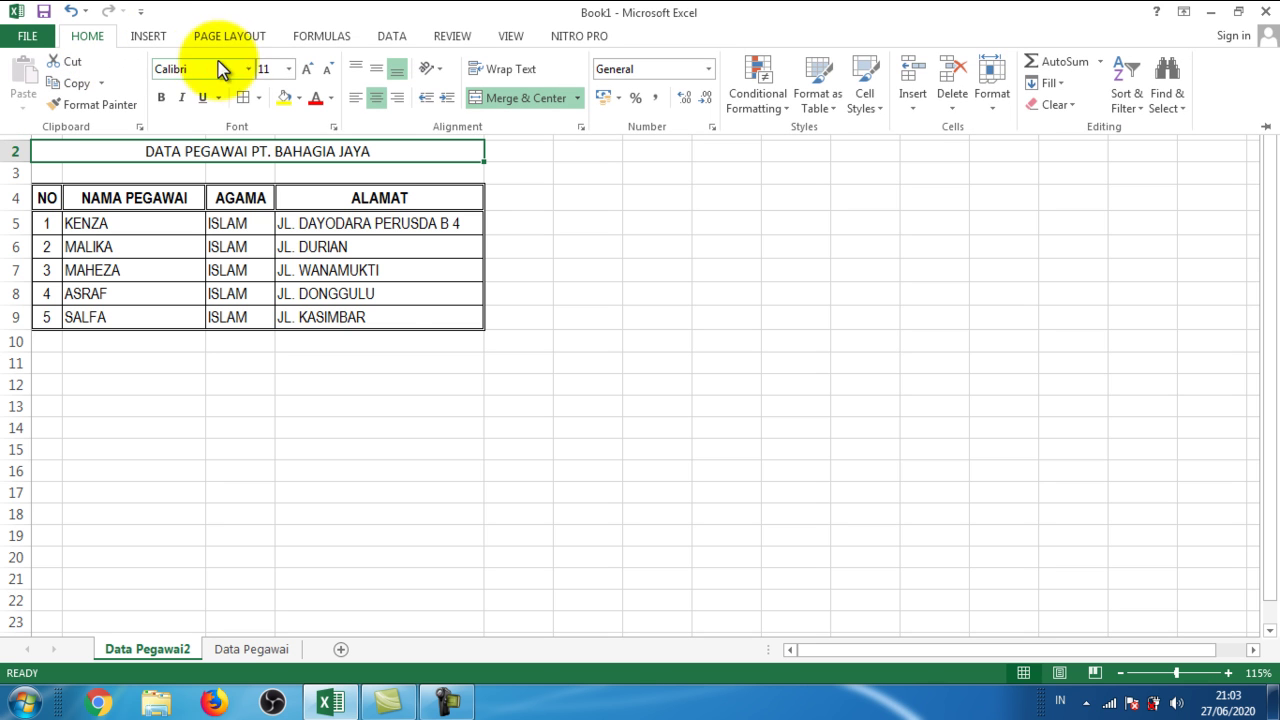
pyautogui.click(248, 69)
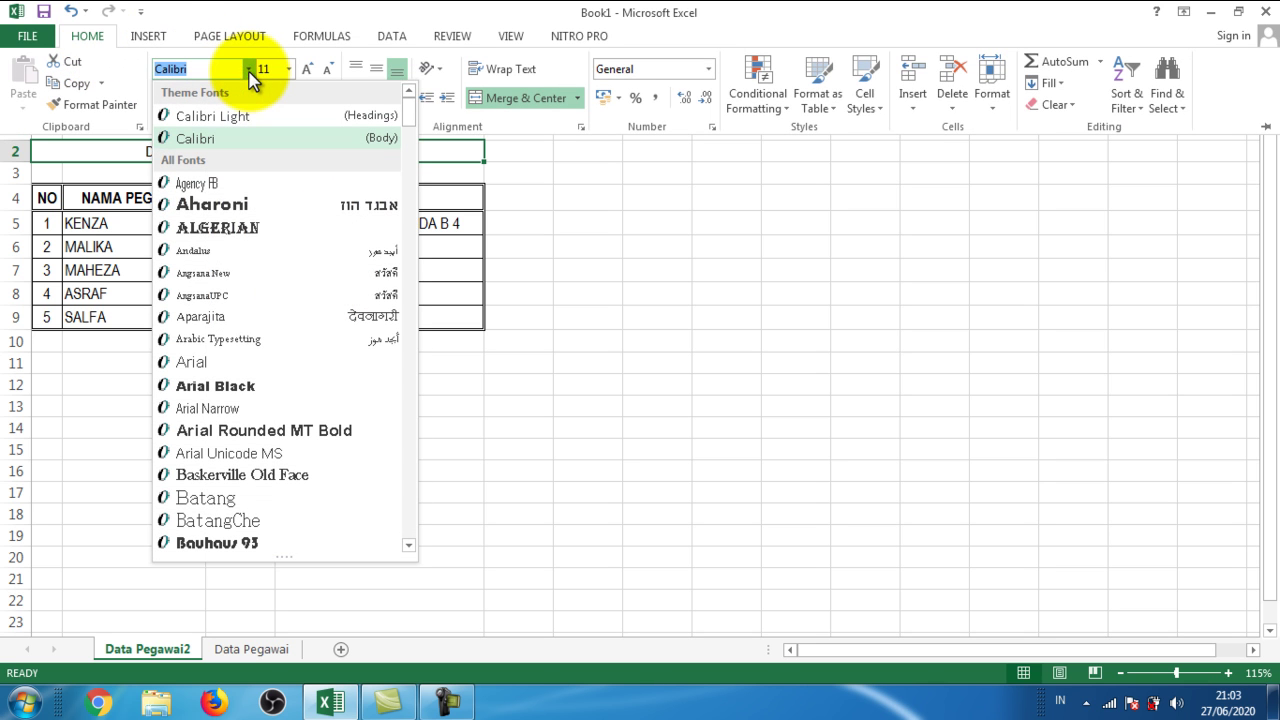
pyautogui.click(228, 410)
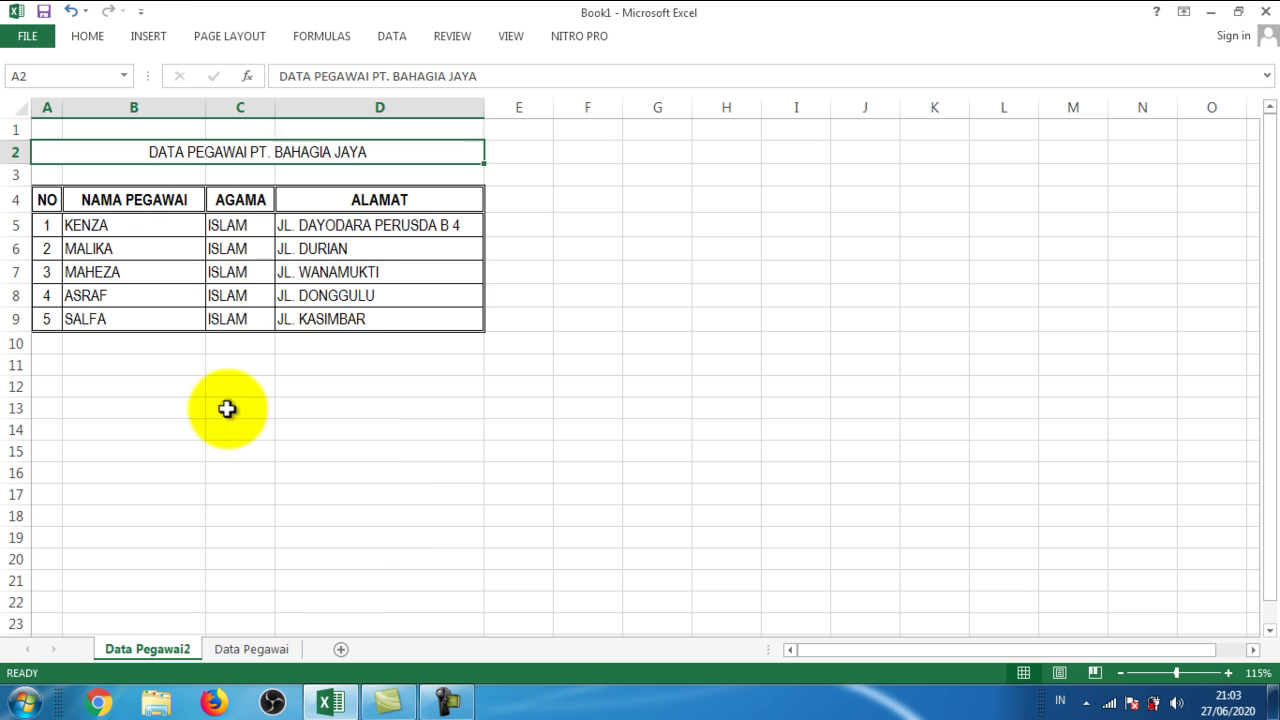
# Set the title in row 2 to font size 16 and make it bold.
pyautogui.click(89, 42)
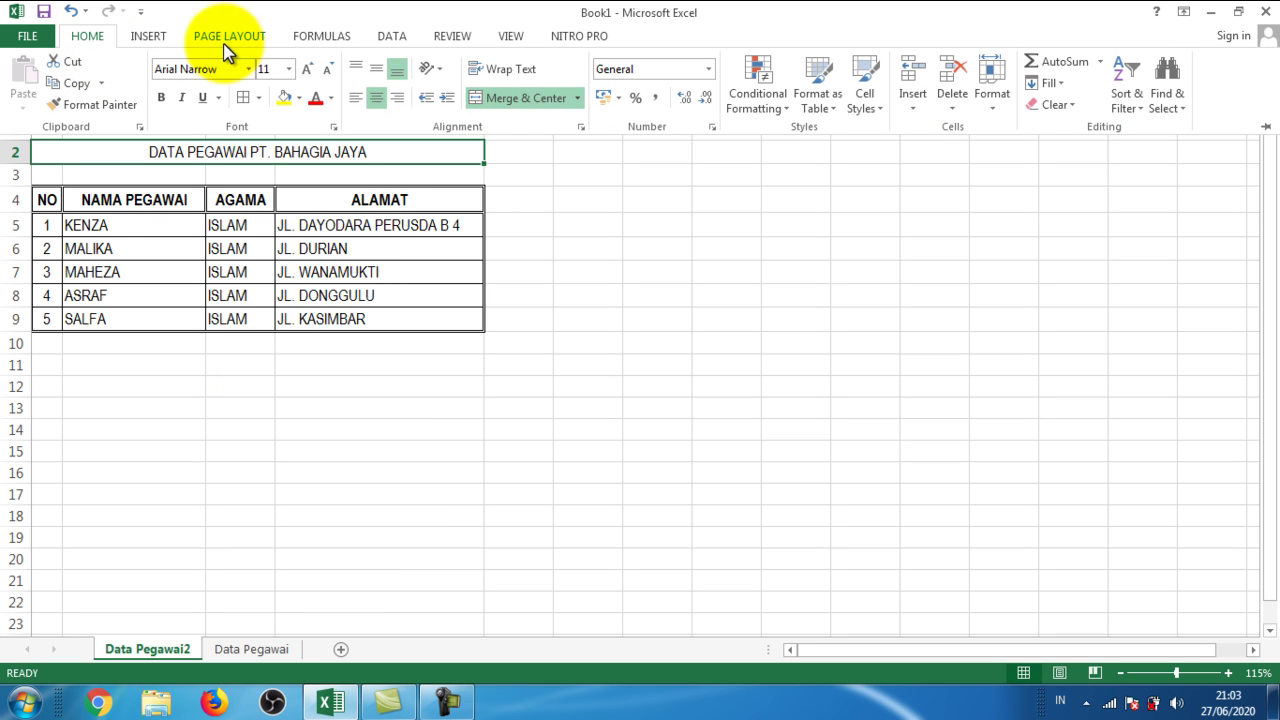
pyautogui.click(288, 69)
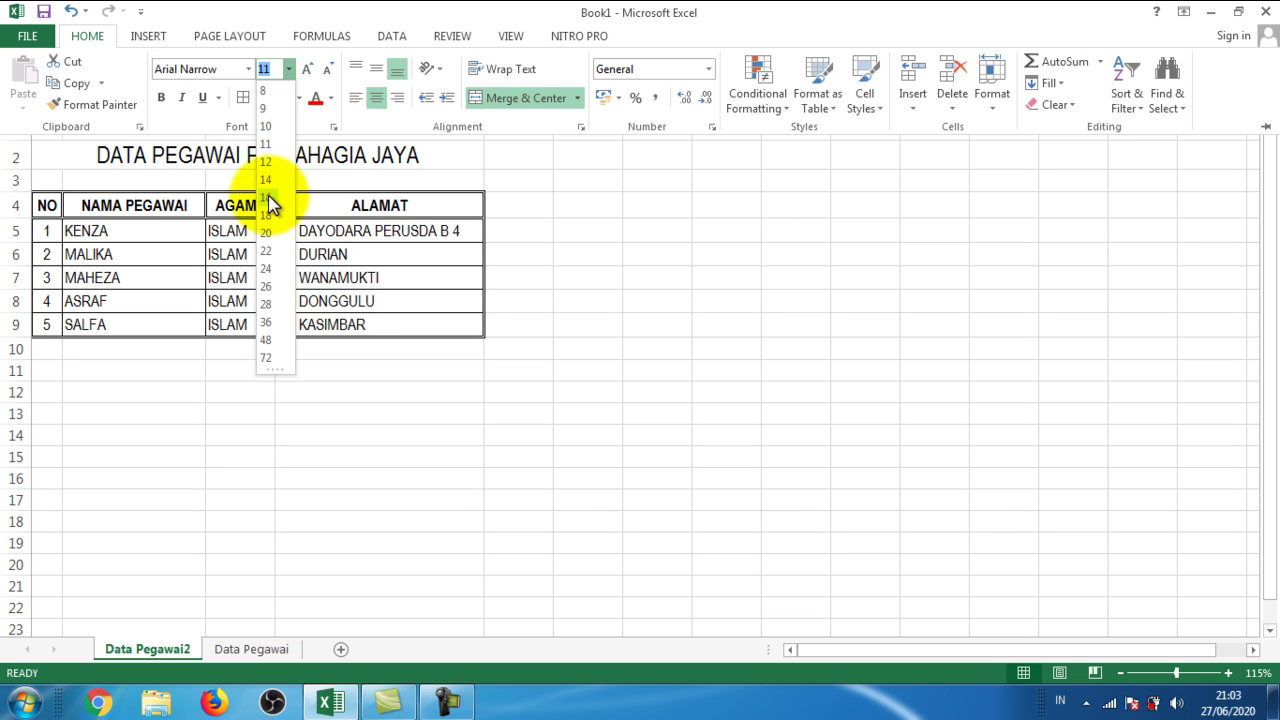
pyautogui.click(268, 197)
pyautogui.click(100, 40)
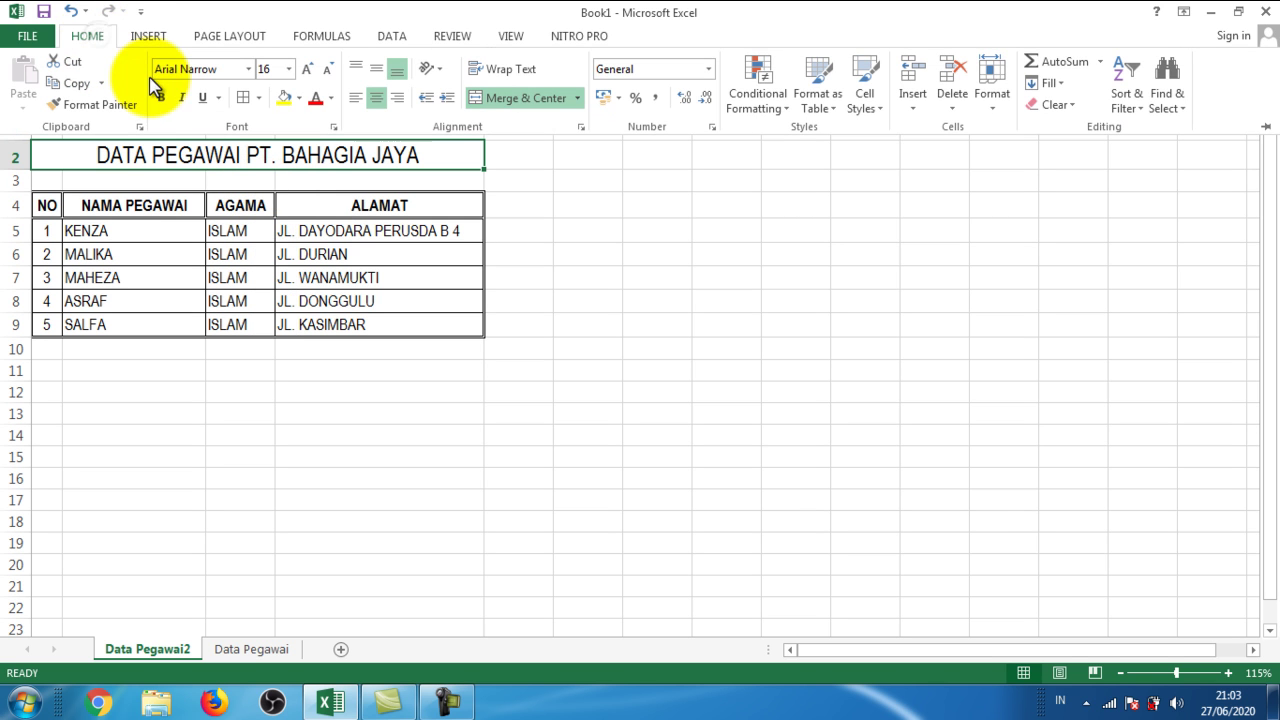
pyautogui.click(159, 97)
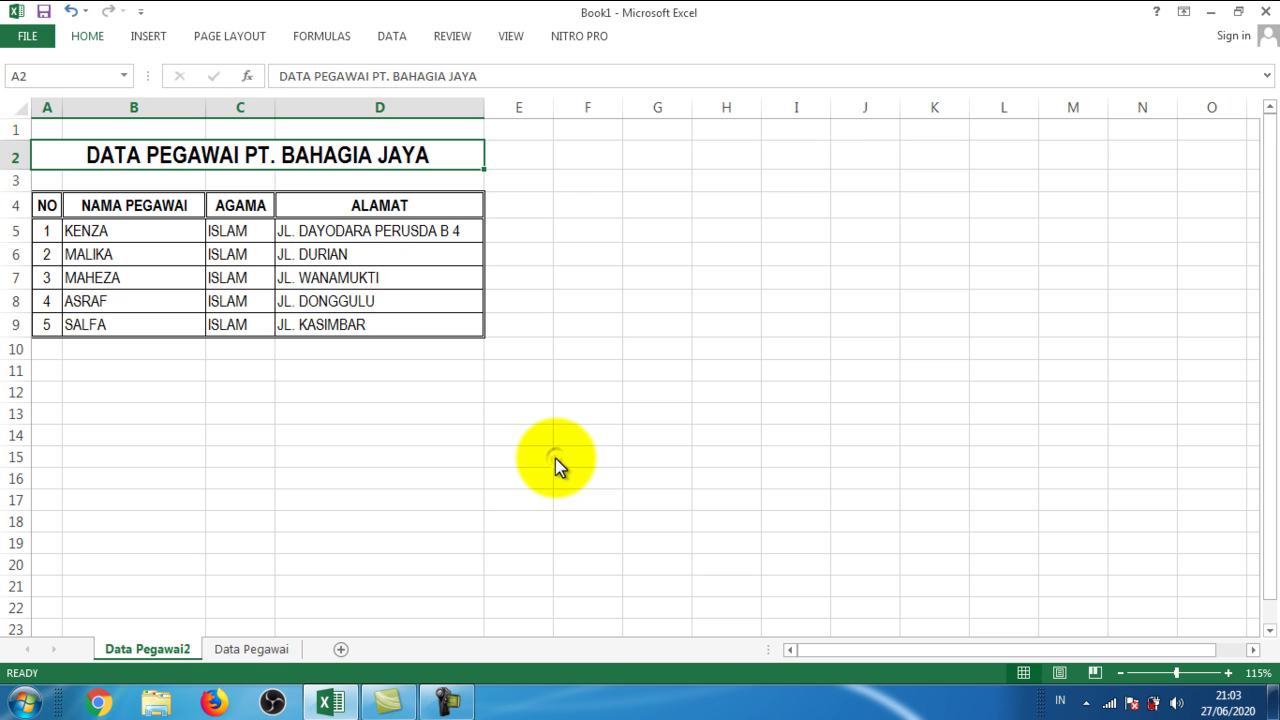